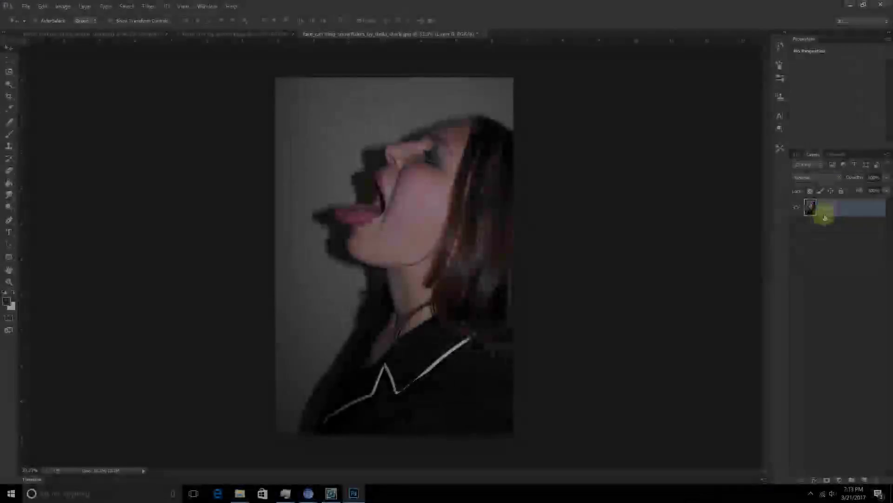
Start a Pen path tracing the face along the neck, jaw and tongue.
{"action": "scroll", "coordinate": [364, 260], "scroll_direction": "up", "scroll_amount": 1}
{"action": "scroll", "coordinate": [368, 252], "scroll_direction": "up", "scroll_amount": 1}
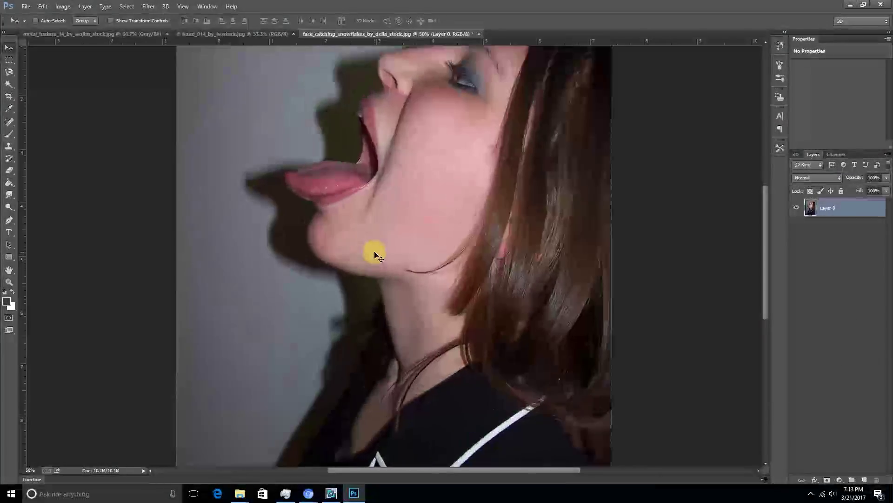
{"action": "scroll", "coordinate": [327, 228], "scroll_direction": "up", "scroll_amount": 1}
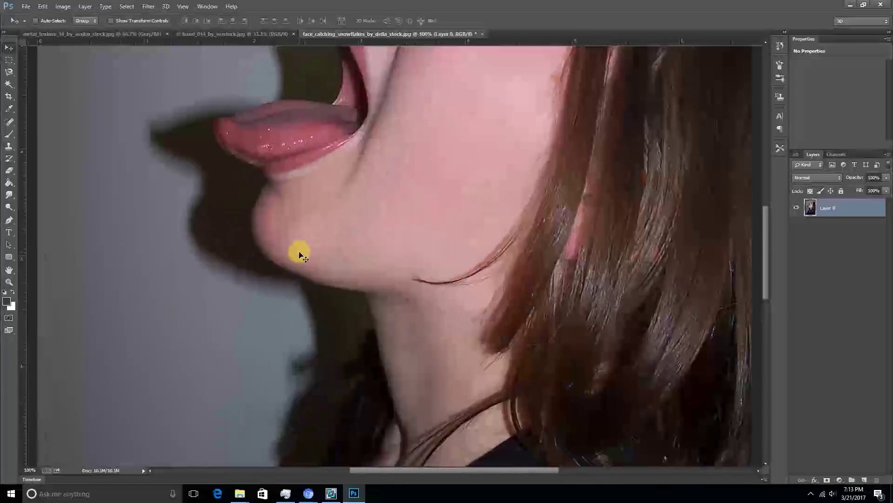
{"action": "scroll", "coordinate": [303, 256], "scroll_direction": "up", "scroll_amount": 1}
{"action": "scroll", "coordinate": [316, 270], "scroll_direction": "down", "scroll_amount": 1}
{"action": "scroll", "coordinate": [336, 277], "scroll_direction": "down", "scroll_amount": 1}
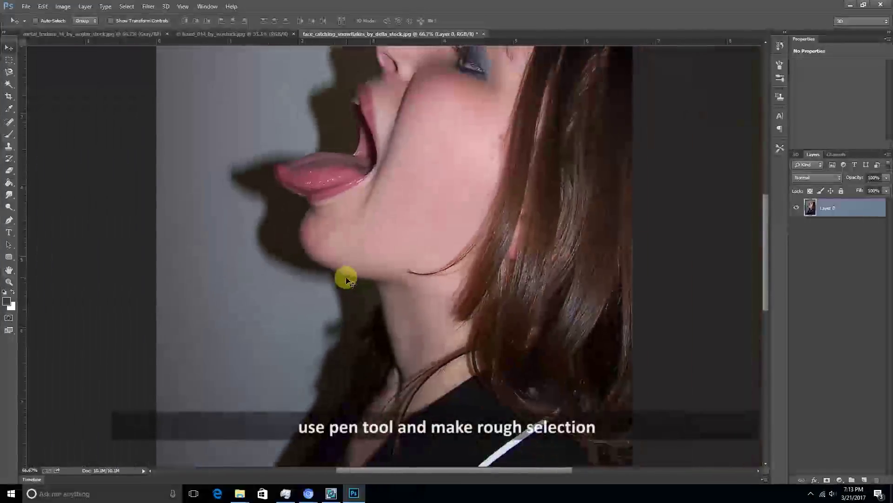
{"action": "key", "text": "p"}
{"action": "scroll", "coordinate": [386, 328], "scroll_direction": "up", "scroll_amount": 1}
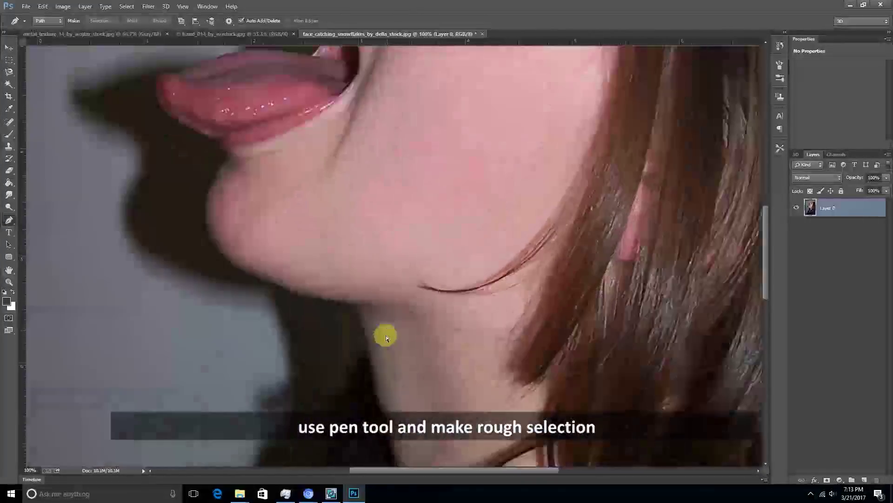
{"action": "scroll", "coordinate": [385, 335], "scroll_direction": "up", "scroll_amount": 1}
{"action": "scroll", "coordinate": [366, 344], "scroll_direction": "down", "scroll_amount": 3}
{"action": "left_click", "coordinate": [363, 343]}
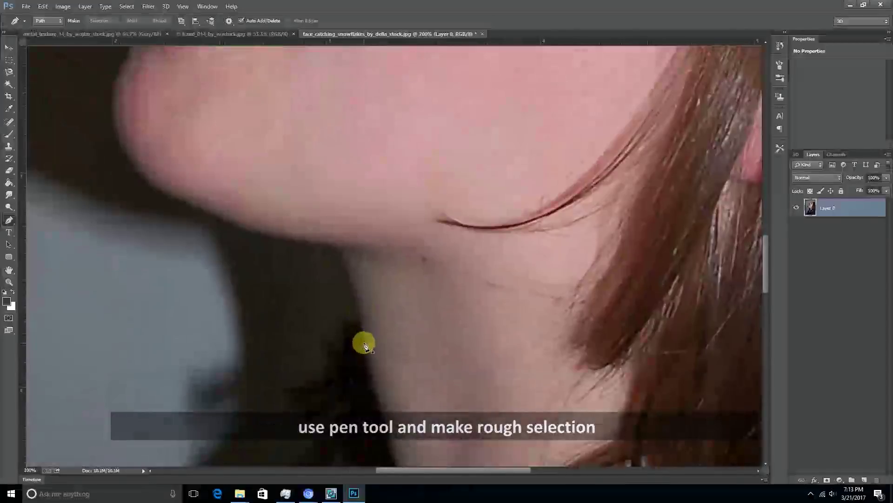
{"action": "left_click", "coordinate": [342, 263]}
{"action": "left_click", "coordinate": [239, 280]}
{"action": "scroll", "coordinate": [160, 224], "scroll_direction": "up", "scroll_amount": 1}
{"action": "mouse_move", "coordinate": [232, 216]}
{"action": "left_mouse_down"}
{"action": "mouse_move", "coordinate": [242, 190]}
{"action": "mouse_move", "coordinate": [327, 232]}
{"action": "left_mouse_up"}
{"action": "left_click", "coordinate": [247, 200]}
{"action": "left_click", "coordinate": [243, 215]}
{"action": "left_click", "coordinate": [273, 180]}
{"action": "scroll", "coordinate": [397, 242], "scroll_direction": "up", "scroll_amount": 2}
Continue the path along the lips, face profile and back of the head, closing it.
{"action": "left_click", "coordinate": [397, 241]}
{"action": "scroll", "coordinate": [397, 149], "scroll_direction": "up", "scroll_amount": 2}
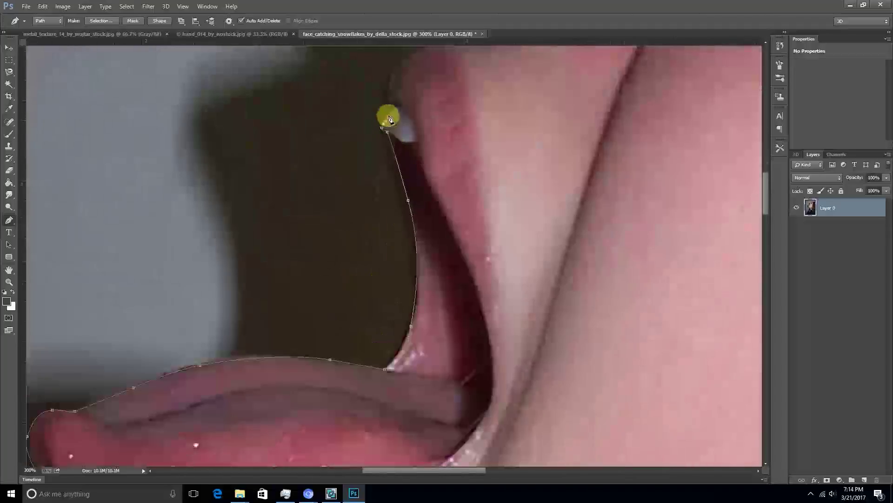
{"action": "left_click", "coordinate": [386, 116]}
{"action": "scroll", "coordinate": [324, 242], "scroll_direction": "up", "scroll_amount": 3}
{"action": "left_click", "coordinate": [324, 242]}
{"action": "scroll", "coordinate": [369, 195], "scroll_direction": "up", "scroll_amount": 3}
{"action": "left_click", "coordinate": [339, 251]}
{"action": "scroll", "coordinate": [389, 265], "scroll_direction": "up", "scroll_amount": 2}
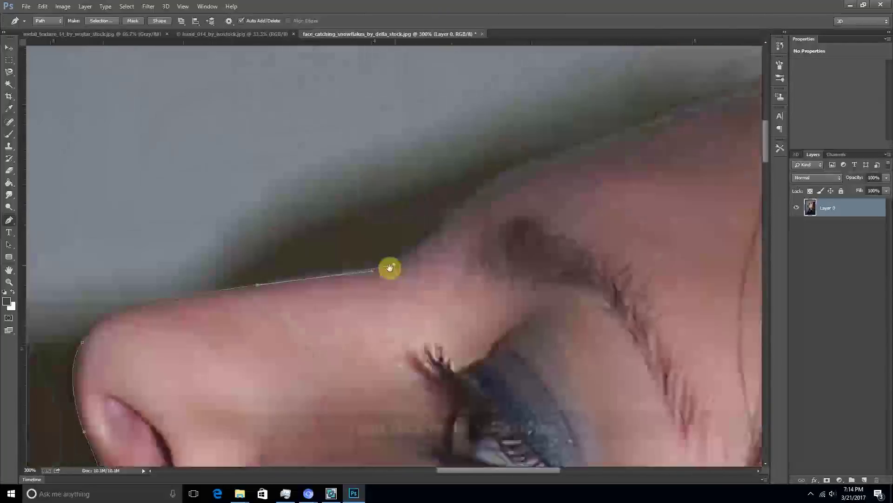
{"action": "scroll", "coordinate": [362, 253], "scroll_direction": "up", "scroll_amount": 2}
{"action": "scroll", "coordinate": [361, 253], "scroll_direction": "down", "scroll_amount": 3}
{"action": "scroll", "coordinate": [335, 255], "scroll_direction": "down", "scroll_amount": 3}
{"action": "left_click", "coordinate": [524, 143]}
{"action": "left_click", "coordinate": [554, 219]}
{"action": "left_click", "coordinate": [510, 290]}
{"action": "left_click", "coordinate": [390, 287]}
Turn the closed path into a selection, copy it to a new layer, and hide Layer 0.
{"action": "right_click", "coordinate": [390, 287]}
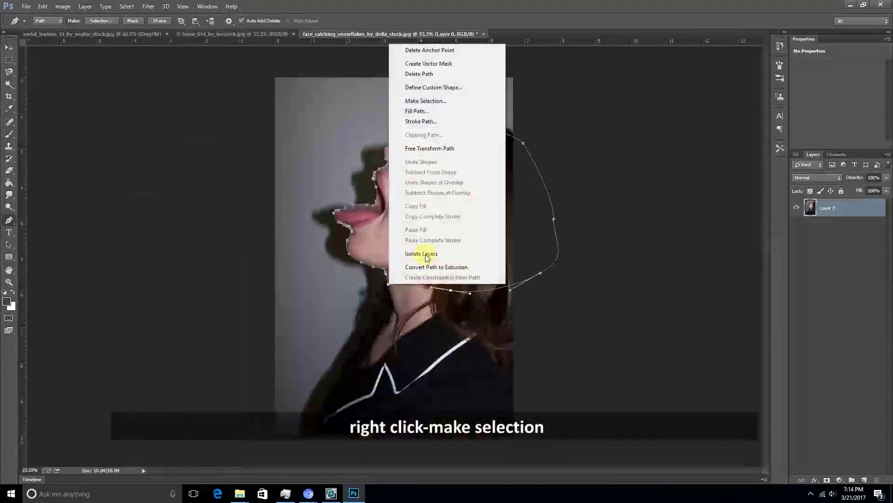
{"action": "left_click", "coordinate": [446, 108]}
{"action": "left_click", "coordinate": [494, 148]}
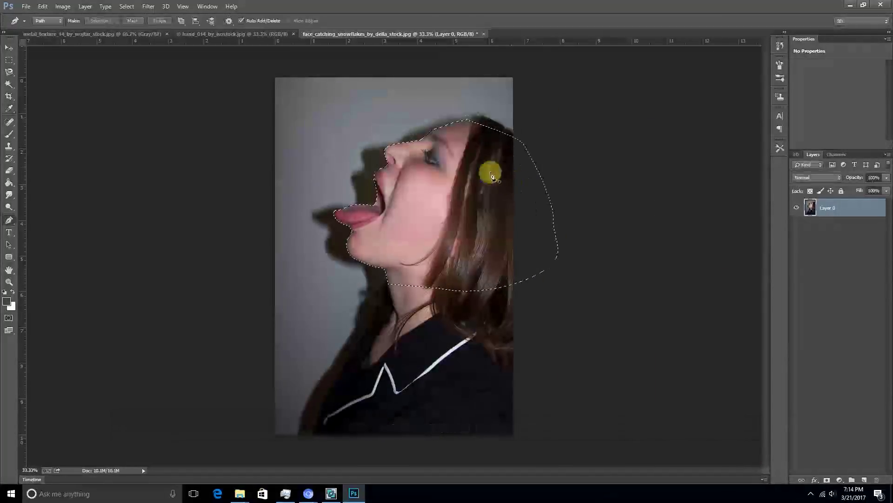
{"action": "key", "text": "ctrl+j"}
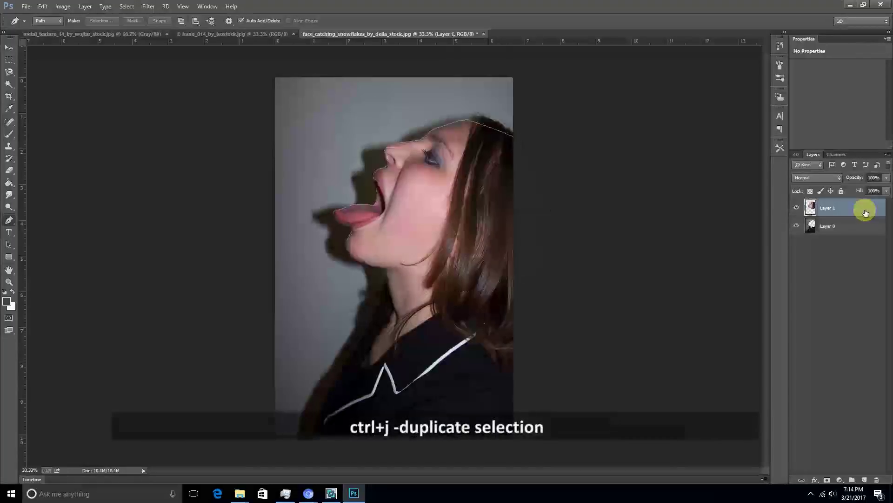
{"action": "left_click", "coordinate": [797, 226]}
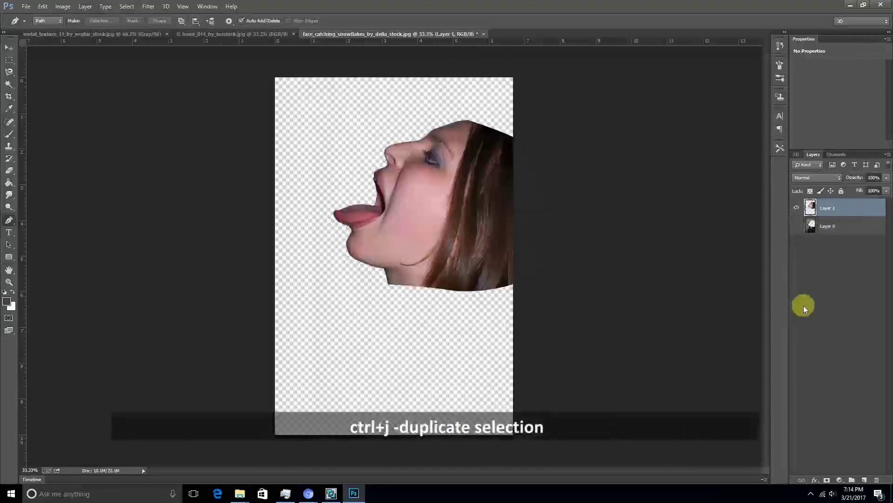
{"action": "left_click", "coordinate": [8, 49]}
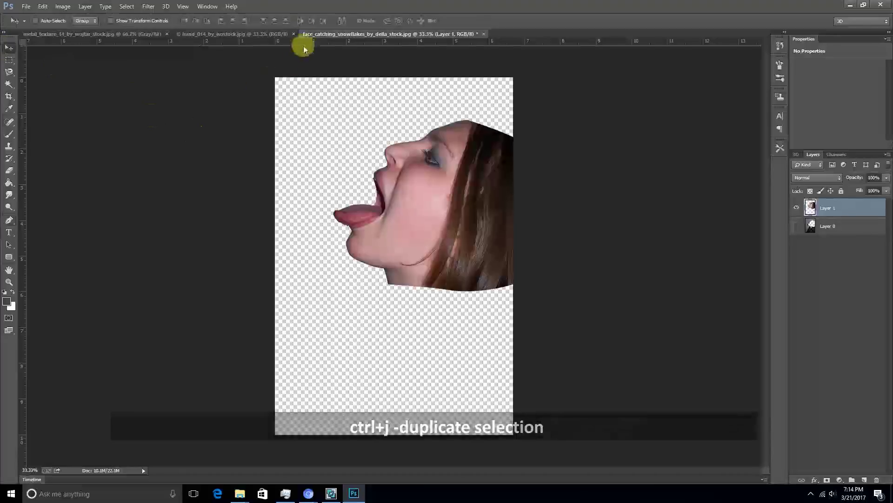
Bring the face into the hand photo, flip it horizontally, and rotate it about 18° over the wrist.
{"action": "mouse_move", "coordinate": [419, 205]}
{"action": "left_mouse_down"}
{"action": "mouse_move", "coordinate": [263, 104]}
{"action": "mouse_move", "coordinate": [223, 39]}
{"action": "mouse_move", "coordinate": [369, 270]}
{"action": "mouse_move", "coordinate": [379, 264]}
{"action": "left_mouse_up"}
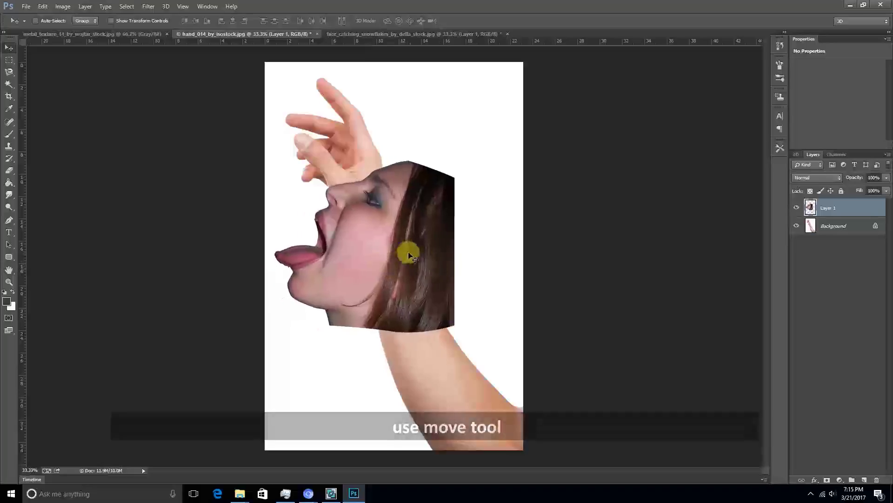
{"action": "left_click", "coordinate": [42, 6]}
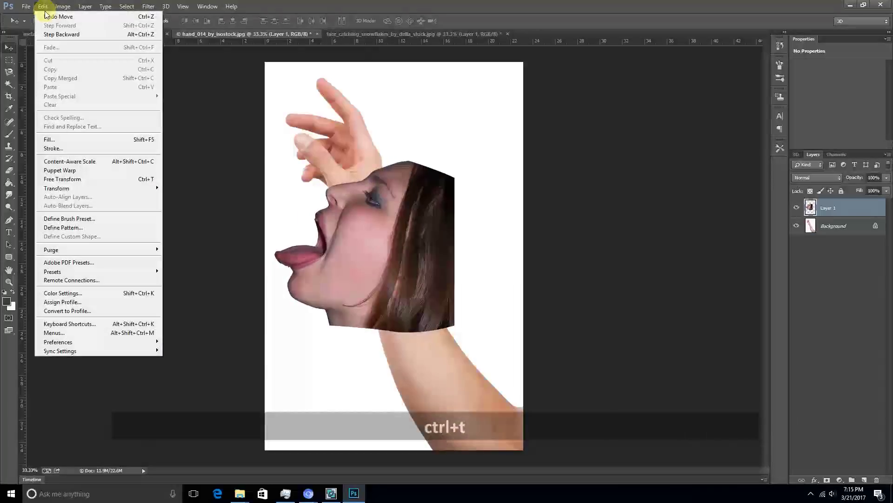
{"action": "left_click", "coordinate": [71, 182]}
{"action": "right_click", "coordinate": [381, 219]}
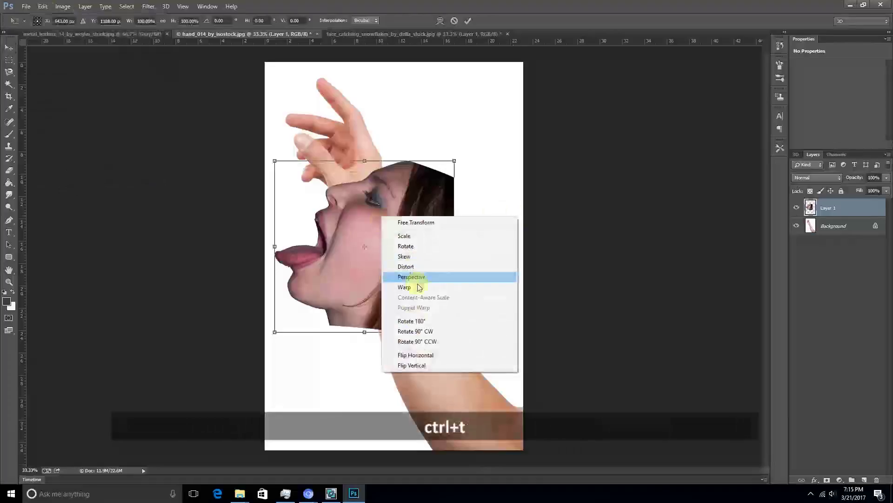
{"action": "left_click", "coordinate": [421, 355]}
{"action": "left_click_drag", "start_coordinate": [377, 260], "coordinate": [404, 265]}
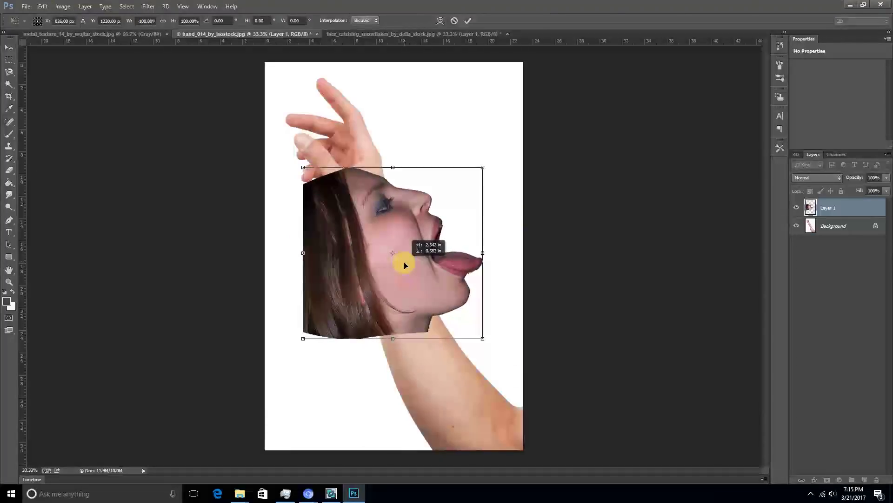
{"action": "left_click_drag", "start_coordinate": [488, 170], "coordinate": [496, 208]}
{"action": "left_click_drag", "start_coordinate": [423, 227], "coordinate": [407, 231]}
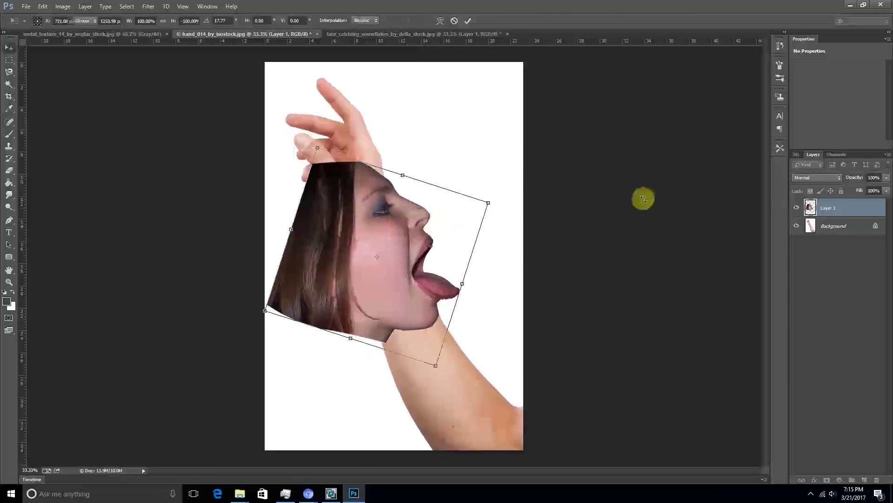
{"action": "key", "text": "Return"}
Lower the face layer to 30% opacity and move it up over the hand.
{"action": "left_click", "coordinate": [885, 177]}
{"action": "left_click_drag", "start_coordinate": [874, 191], "coordinate": [853, 189]}
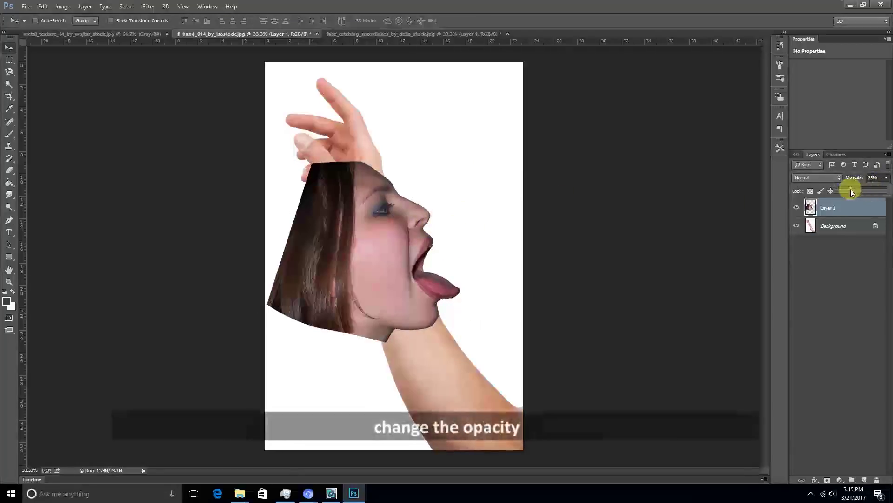
{"action": "left_click_drag", "start_coordinate": [396, 243], "coordinate": [398, 211]}
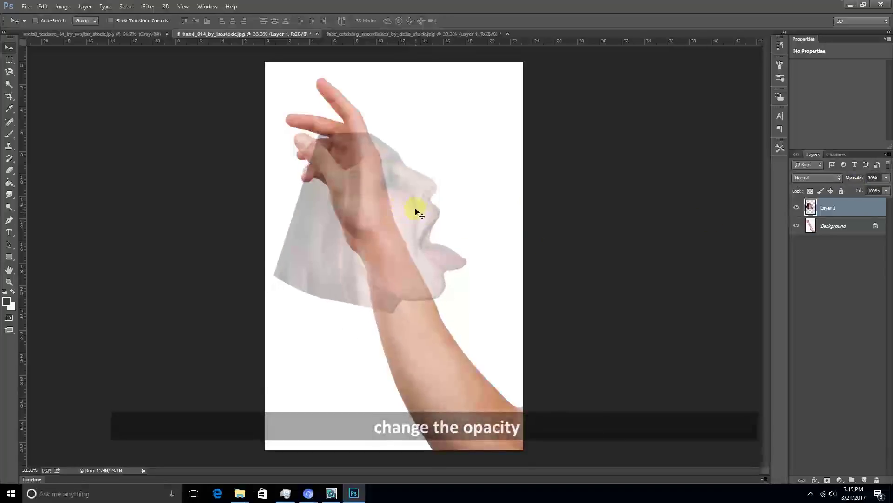
Scale the face to about 80%, tilt it about 10° clockwise, and fit it on the fingers.
{"action": "left_click", "coordinate": [42, 7]}
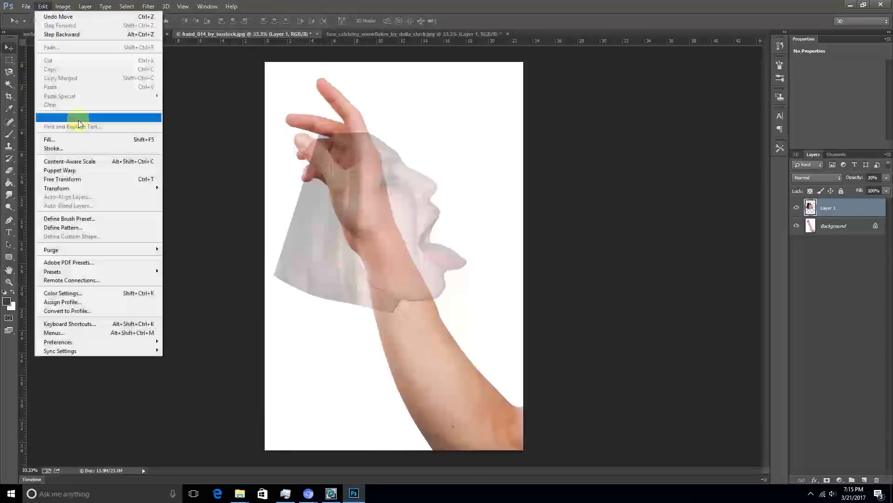
{"action": "left_click", "coordinate": [72, 179]}
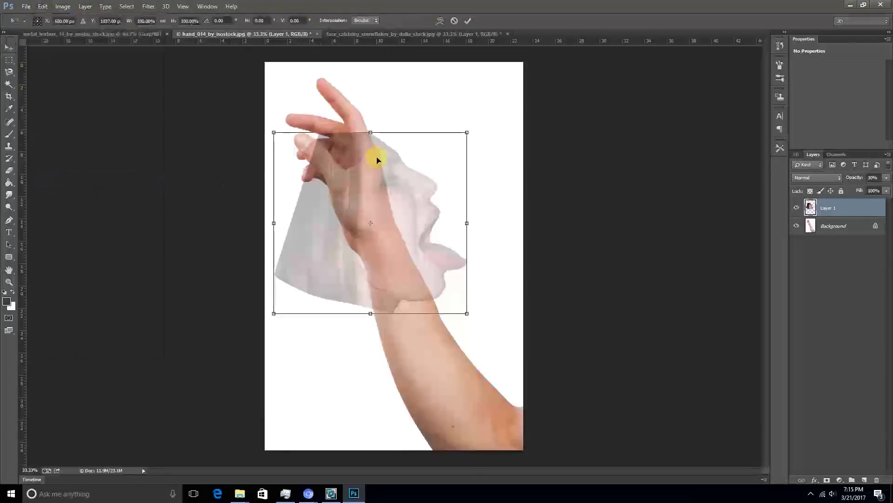
{"action": "mouse_move", "coordinate": [467, 131]}
{"action": "left_mouse_down"}
{"action": "mouse_move", "coordinate": [425, 179]}
{"action": "mouse_move", "coordinate": [381, 165]}
{"action": "left_mouse_up"}
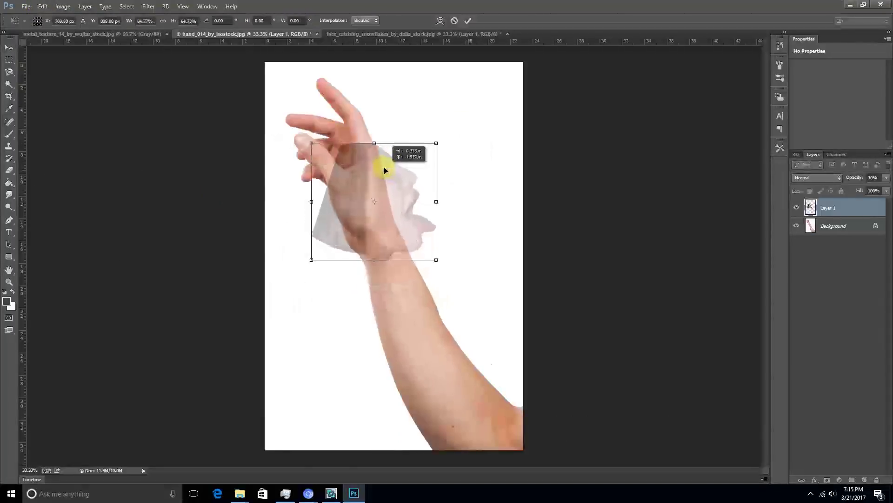
{"action": "left_click_drag", "start_coordinate": [421, 126], "coordinate": [435, 139]}
{"action": "left_click_drag", "start_coordinate": [416, 179], "coordinate": [424, 198]}
{"action": "mouse_move", "coordinate": [442, 150]}
{"action": "left_mouse_down"}
{"action": "mouse_move", "coordinate": [403, 159]}
{"action": "mouse_move", "coordinate": [385, 175]}
{"action": "mouse_move", "coordinate": [391, 182]}
{"action": "left_mouse_up"}
{"action": "key", "text": "Return"}
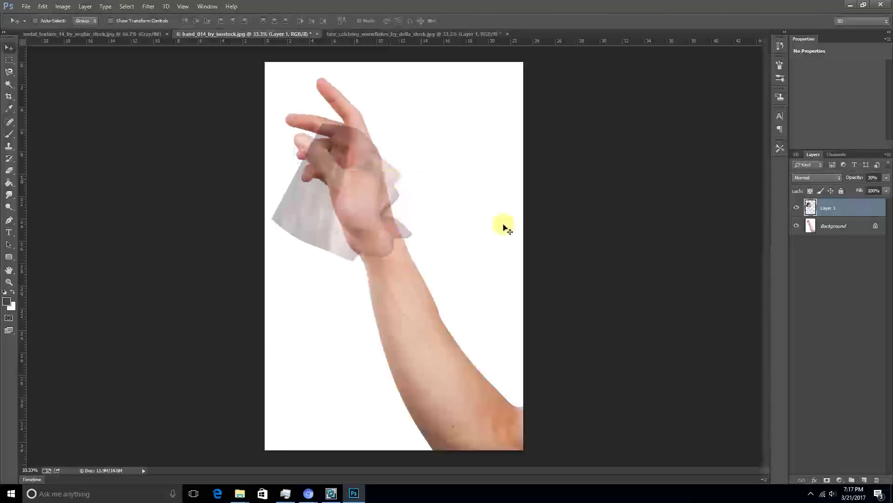
Undo a trial enlargement and raise the face layer's opacity to about 94%.
{"action": "key", "text": "ctrl+t"}
{"action": "left_click_drag", "start_coordinate": [412, 258], "coordinate": [417, 261]}
{"action": "key", "text": "Return"}
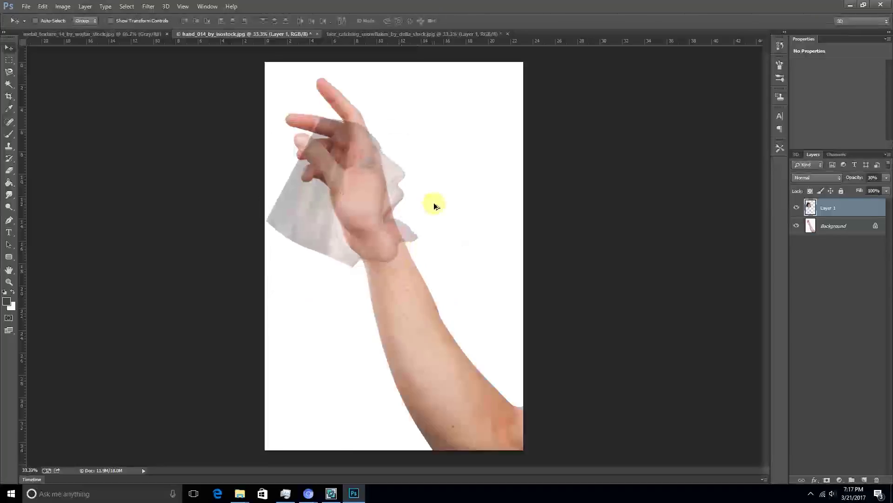
{"action": "key", "text": "ctrl+z"}
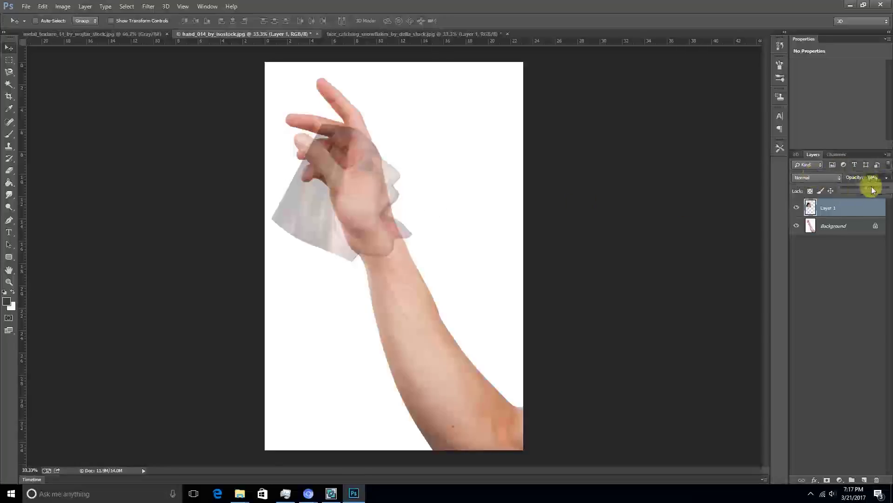
{"action": "left_click_drag", "start_coordinate": [872, 189], "coordinate": [888, 189]}
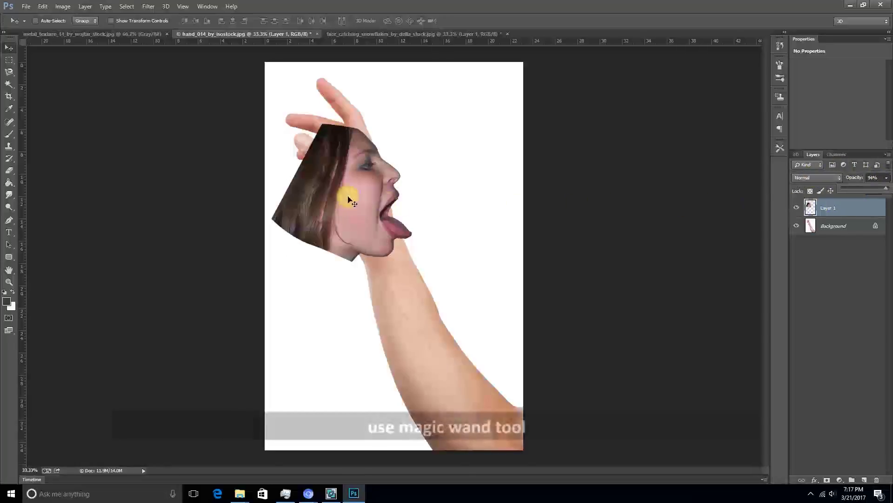
Convert the hand background to a layer and mask away its white background.
{"action": "double_click", "coordinate": [836, 228]}
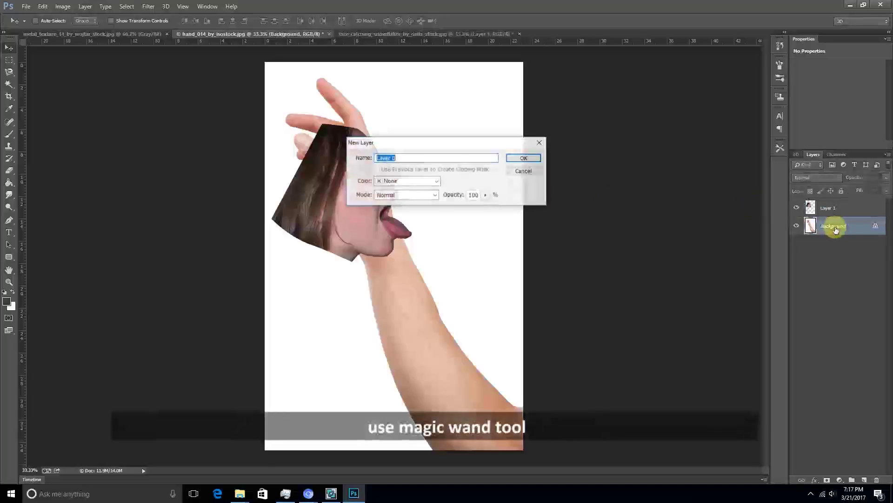
{"action": "left_click", "coordinate": [540, 163]}
{"action": "left_click", "coordinate": [796, 208]}
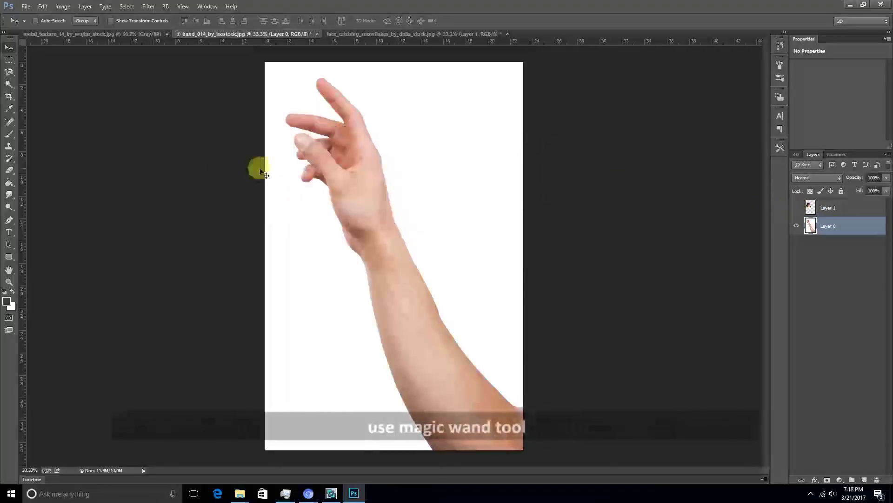
{"action": "left_click", "coordinate": [9, 83]}
{"action": "left_click", "coordinate": [329, 238]}
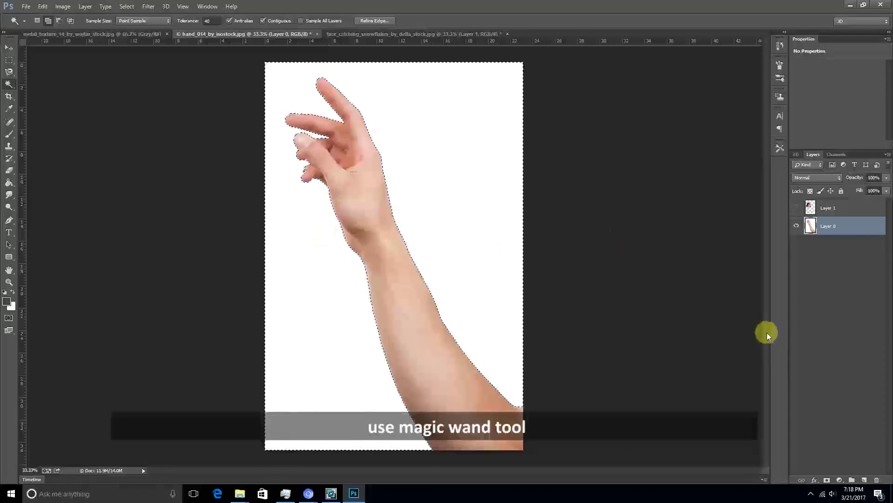
{"action": "left_click", "coordinate": [826, 480]}
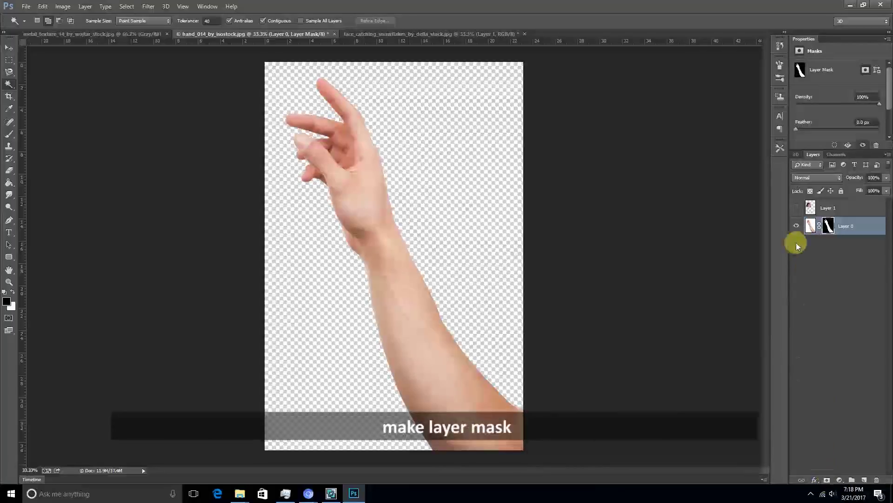
Show the face layer again at 100% opacity.
{"action": "left_click", "coordinate": [798, 226]}
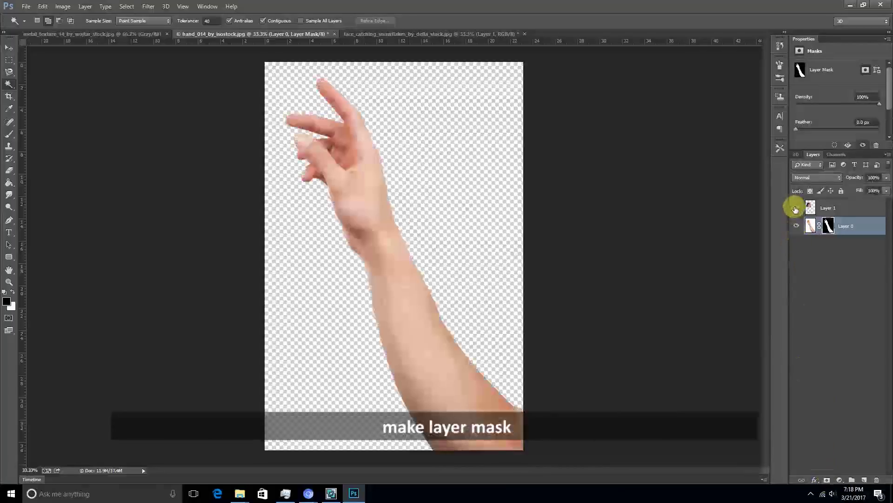
{"action": "left_click", "coordinate": [795, 208]}
{"action": "left_click", "coordinate": [812, 208]}
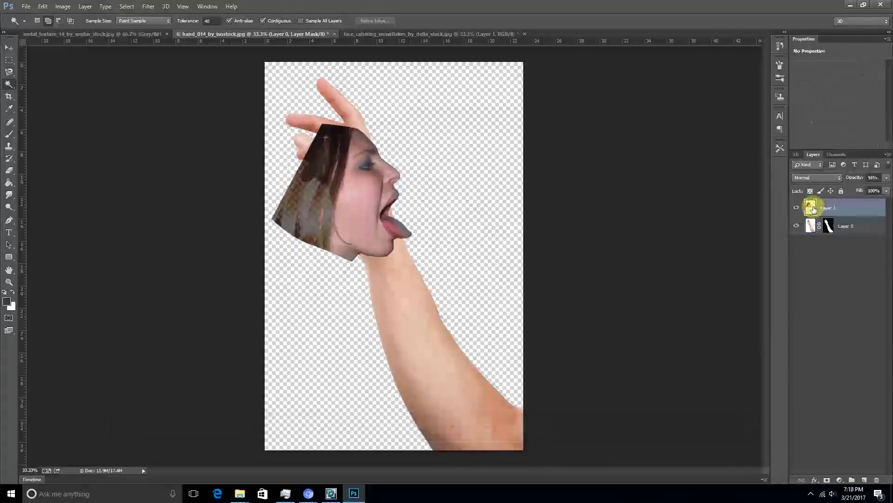
{"action": "left_click", "coordinate": [886, 179]}
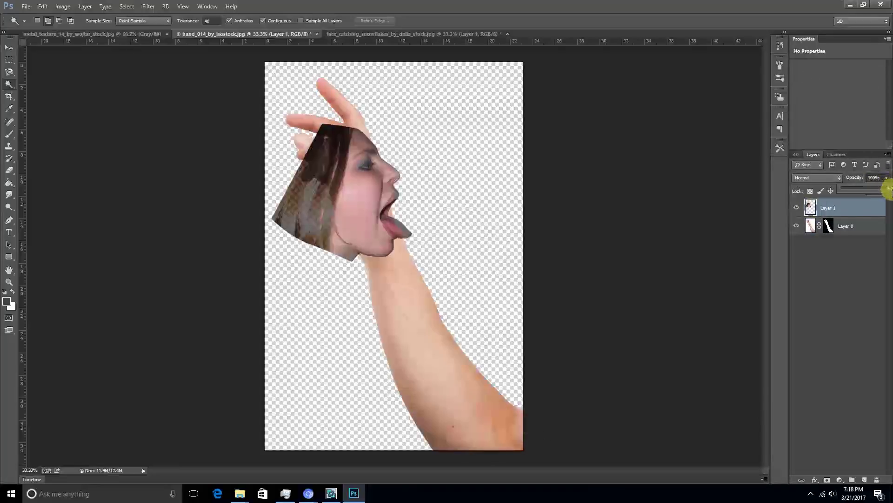
{"action": "left_click_drag", "start_coordinate": [889, 191], "coordinate": [884, 199]}
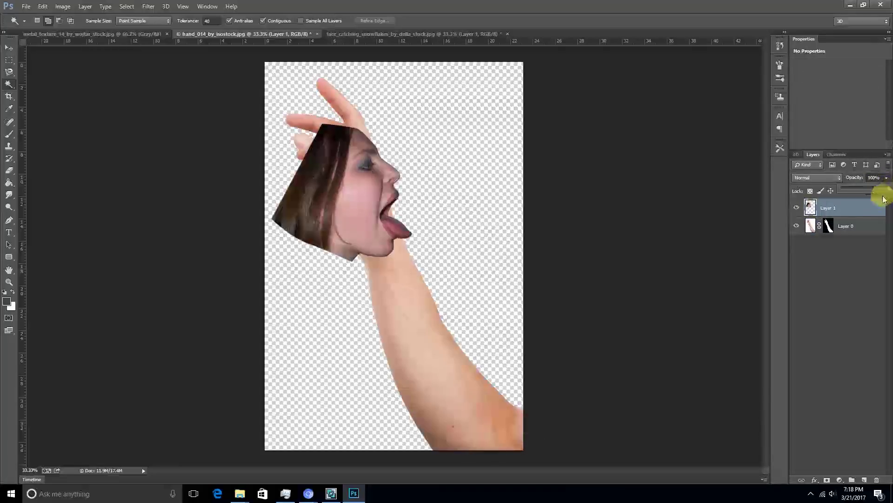
Load the hand mask as a selection, duplicate the face layer, and mask the copy to it.
{"action": "left_click", "coordinate": [811, 226]}
{"action": "left_click", "coordinate": [828, 226]}
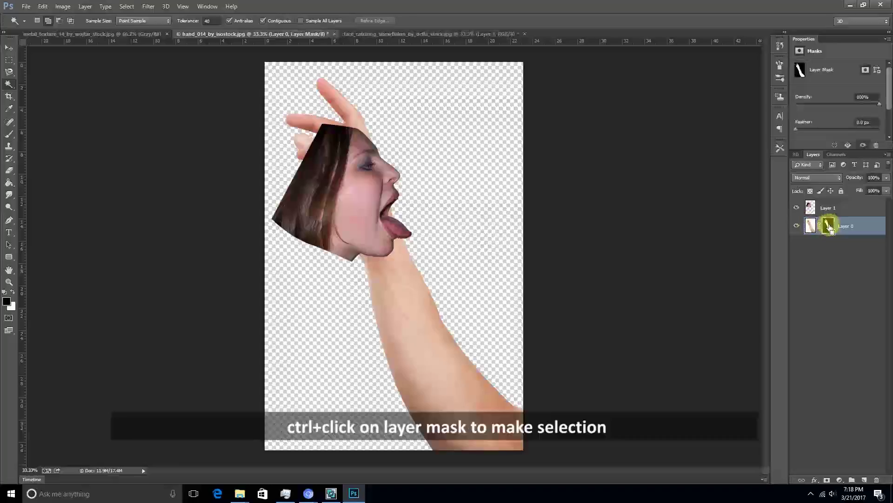
{"action": "left_click", "coordinate": [811, 208]}
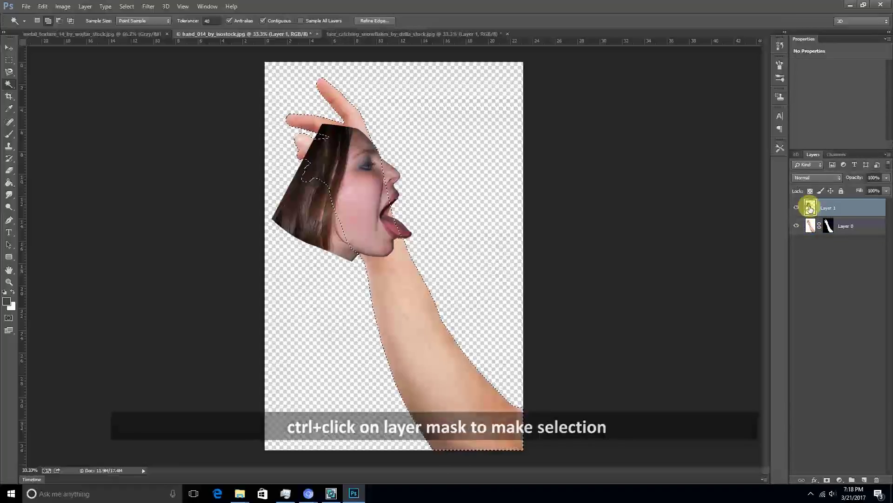
{"action": "right_click", "coordinate": [828, 207]}
{"action": "left_click", "coordinate": [723, 137]}
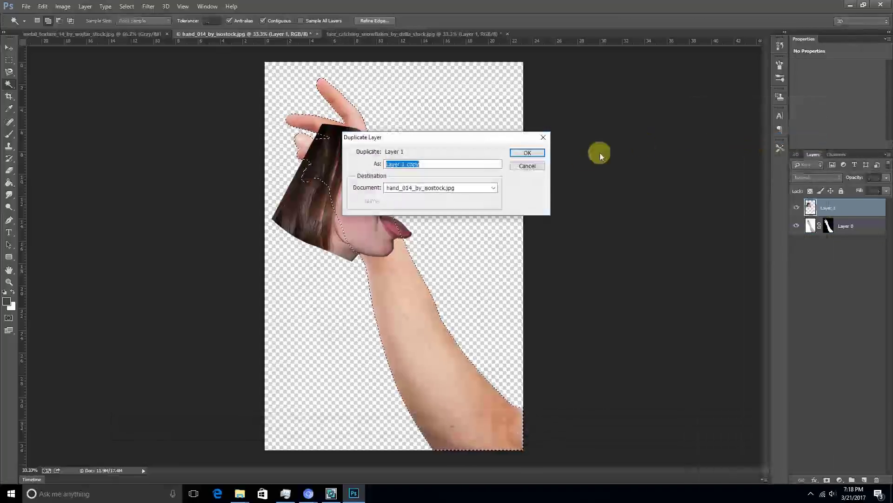
{"action": "left_click", "coordinate": [529, 152]}
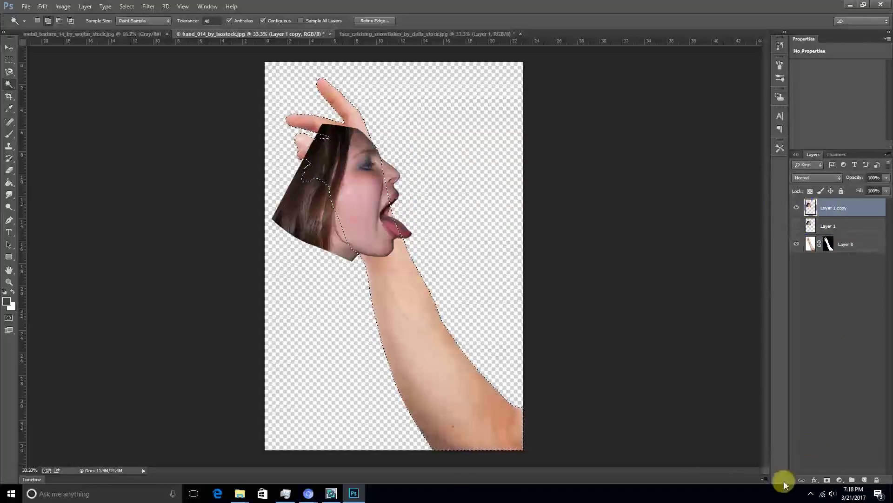
{"action": "left_click", "coordinate": [827, 480]}
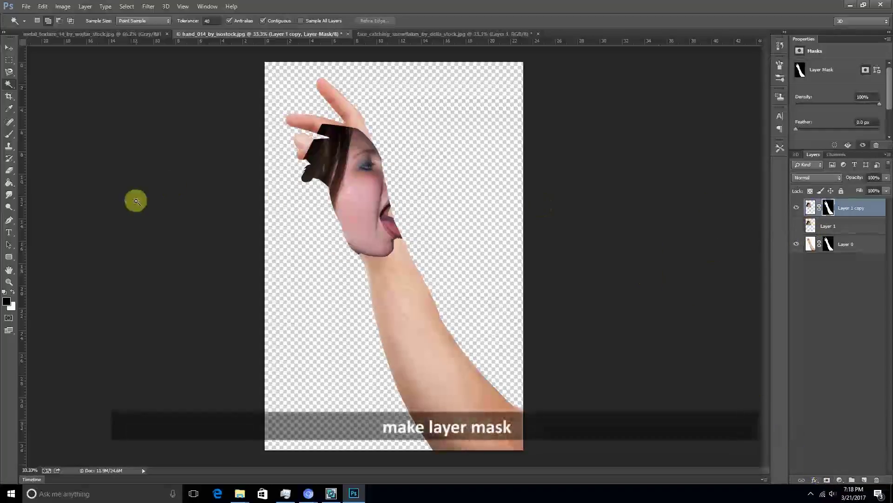
{"action": "left_click", "coordinate": [9, 134]}
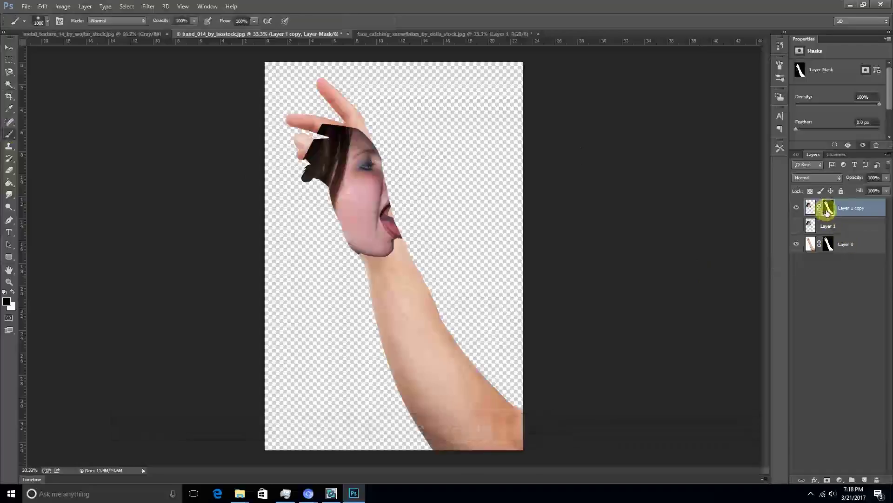
Paint white on the face copy's mask to reveal the face around the lips.
{"action": "right_click", "coordinate": [6, 176]}
{"action": "right_click", "coordinate": [9, 134]}
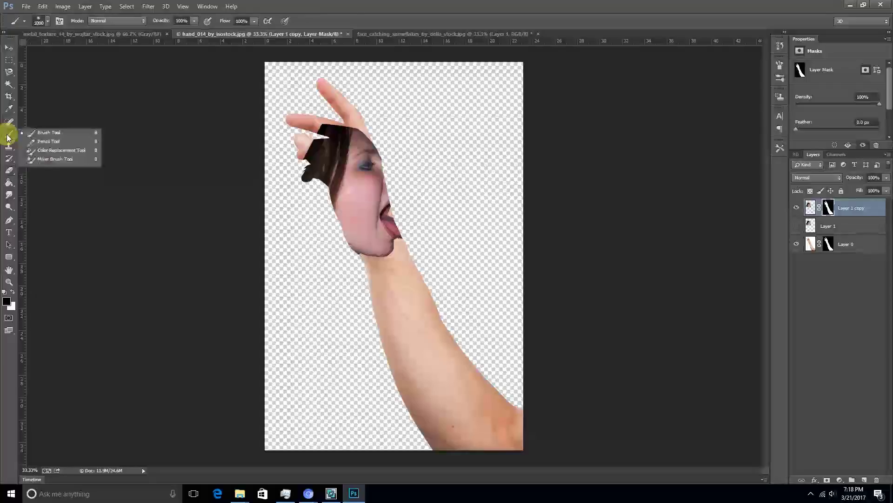
{"action": "left_click", "coordinate": [42, 133]}
{"action": "left_click", "coordinate": [12, 292]}
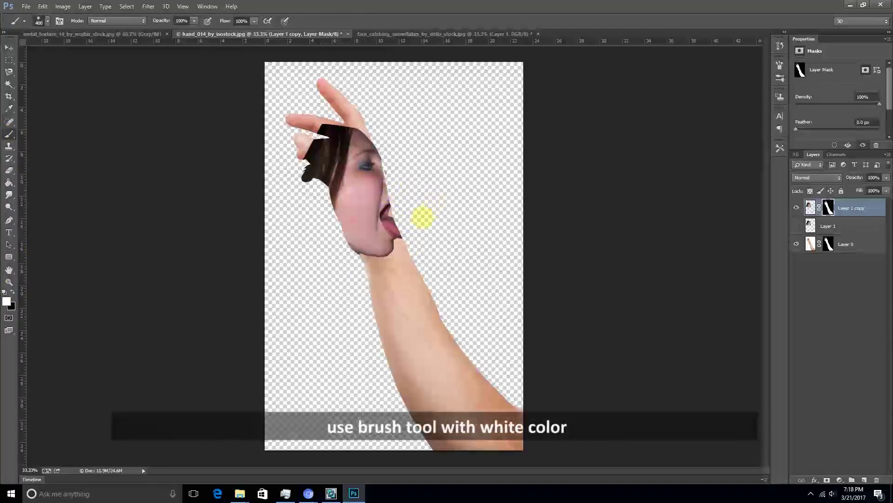
{"action": "mouse_move", "coordinate": [401, 214]}
{"action": "left_mouse_down"}
{"action": "mouse_move", "coordinate": [409, 205]}
{"action": "mouse_move", "coordinate": [376, 165]}
{"action": "mouse_move", "coordinate": [401, 229]}
{"action": "left_mouse_up"}
{"action": "key", "text": "bracketleft"}
{"action": "key", "text": "bracketleft"}
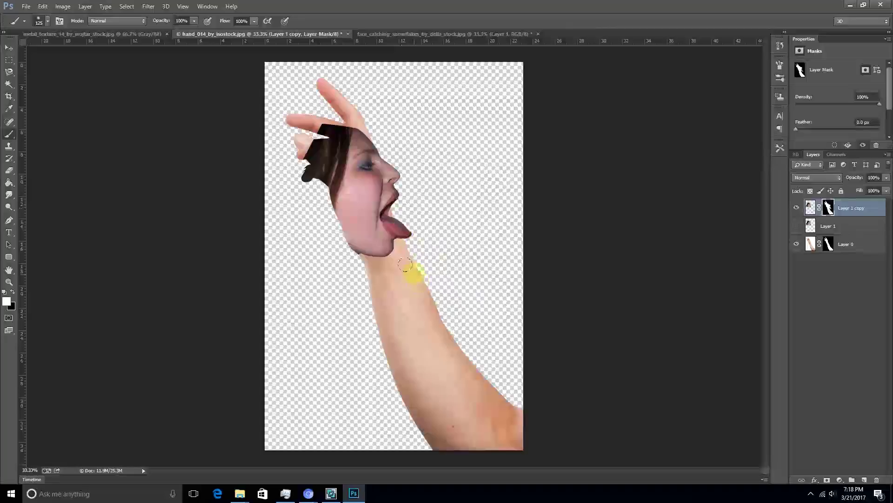
{"action": "key", "text": "ctrl+plus"}
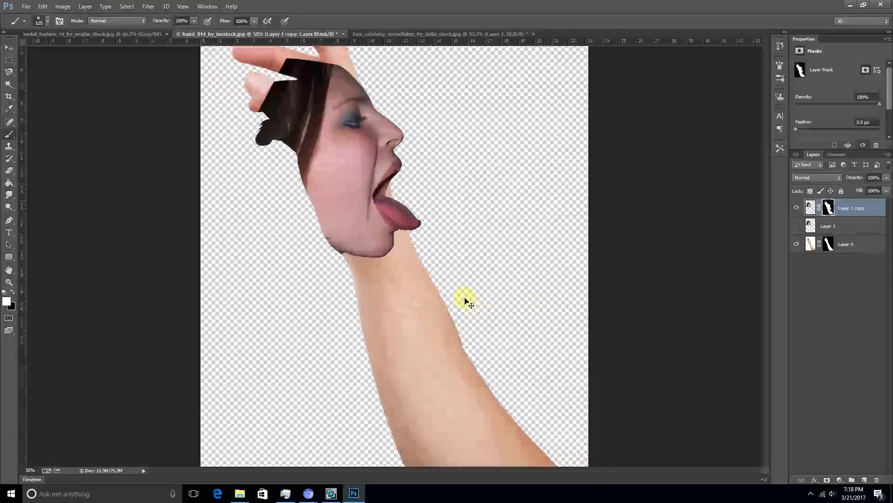
{"action": "left_click_drag", "start_coordinate": [355, 201], "coordinate": [399, 319]}
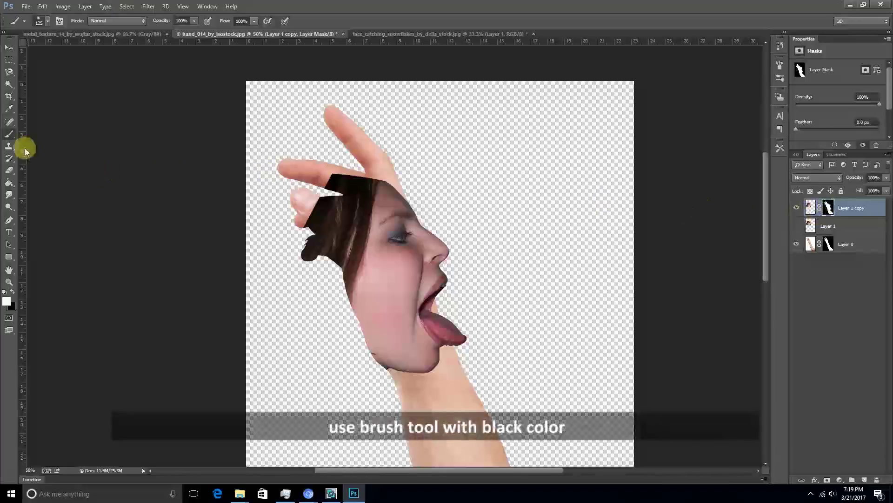
Paint black with a soft round brush to hide the hair over the fingers.
{"action": "left_click", "coordinate": [41, 21]}
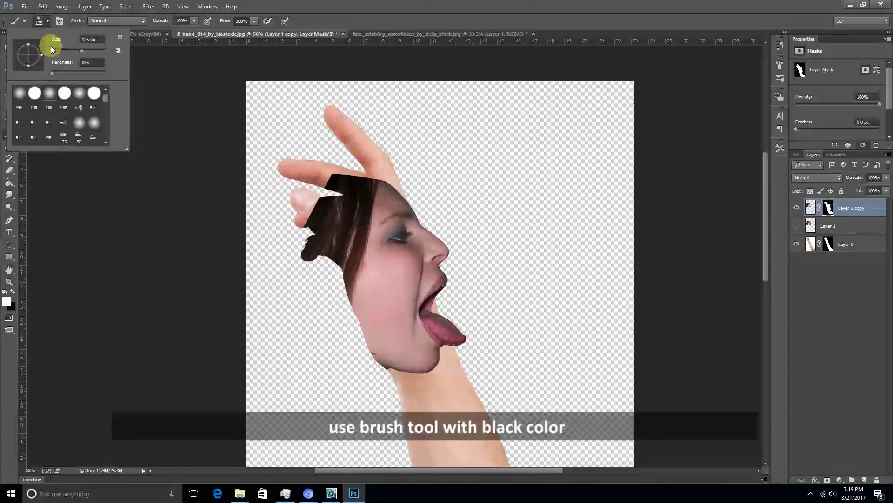
{"action": "double_click", "coordinate": [27, 102]}
{"action": "left_click", "coordinate": [12, 292]}
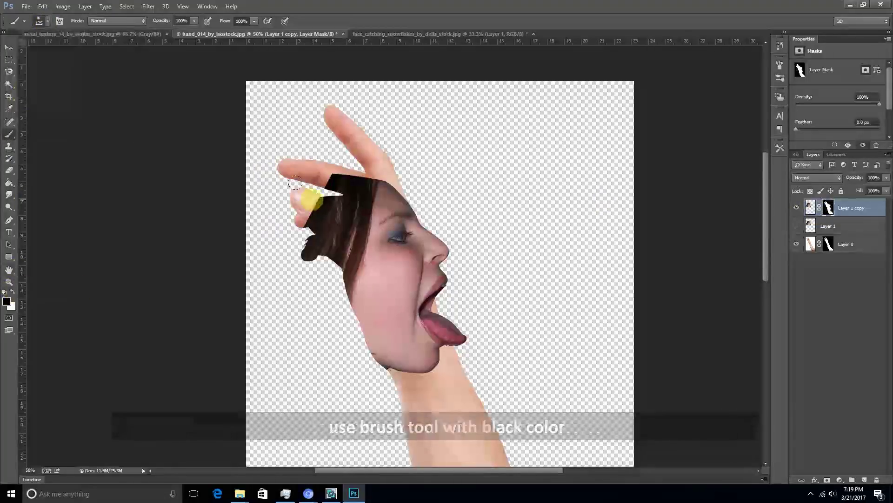
{"action": "key", "text": "bracketright"}
{"action": "key", "text": "bracketright"}
{"action": "key", "text": "bracketright"}
{"action": "left_click_drag", "start_coordinate": [296, 183], "coordinate": [370, 147]}
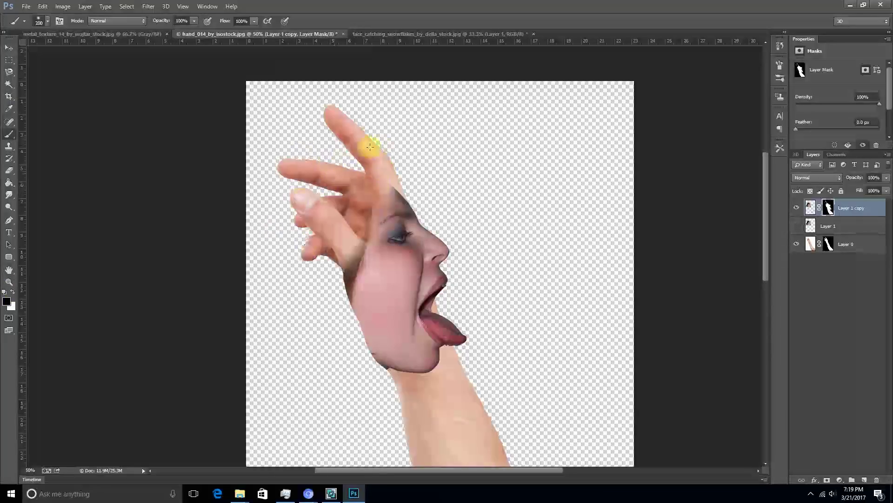
{"action": "left_click_drag", "start_coordinate": [331, 231], "coordinate": [331, 191]}
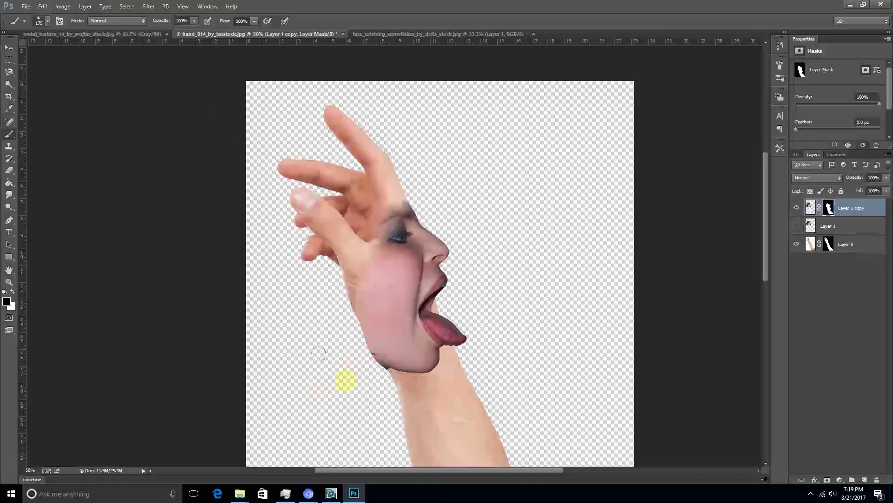
{"action": "left_click", "coordinate": [828, 244]}
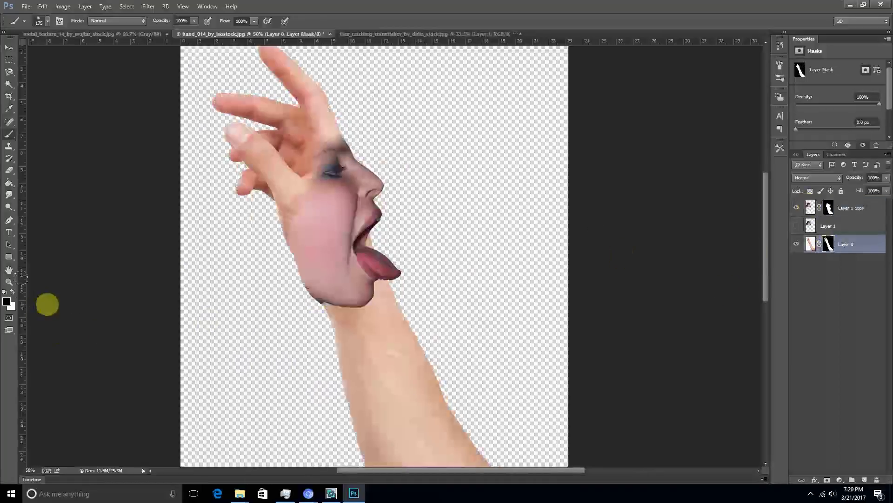
Paint black on the hand layer's mask to hide the forearm from chin to lower arm.
{"action": "left_click_drag", "start_coordinate": [364, 347], "coordinate": [356, 330]}
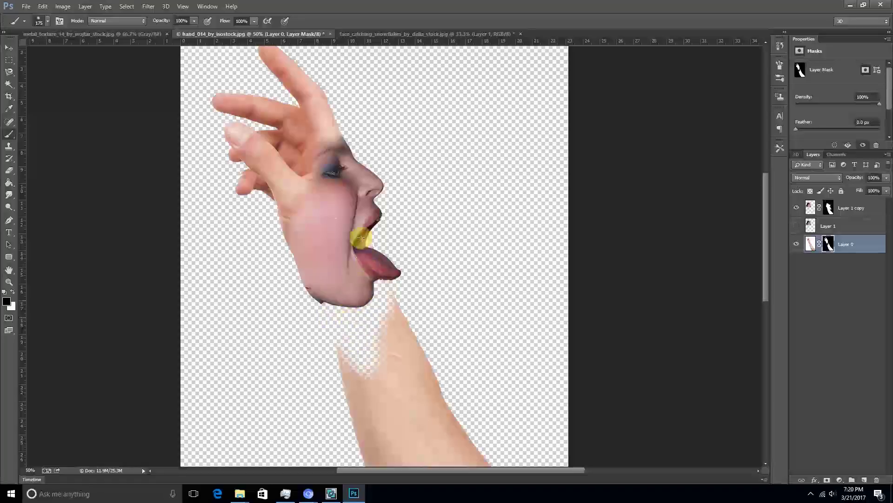
{"action": "left_click_drag", "start_coordinate": [376, 263], "coordinate": [440, 409]}
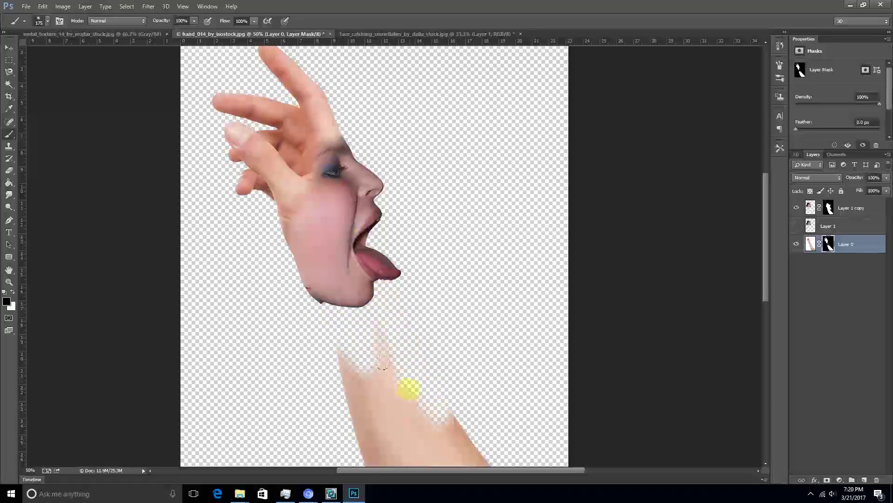
{"action": "key", "text": "ctrl+minus"}
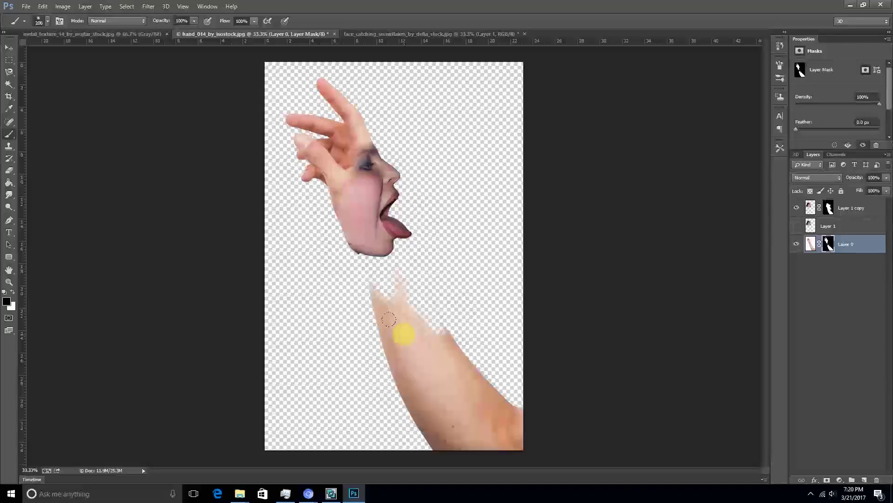
{"action": "left_click_drag", "start_coordinate": [377, 293], "coordinate": [414, 410]}
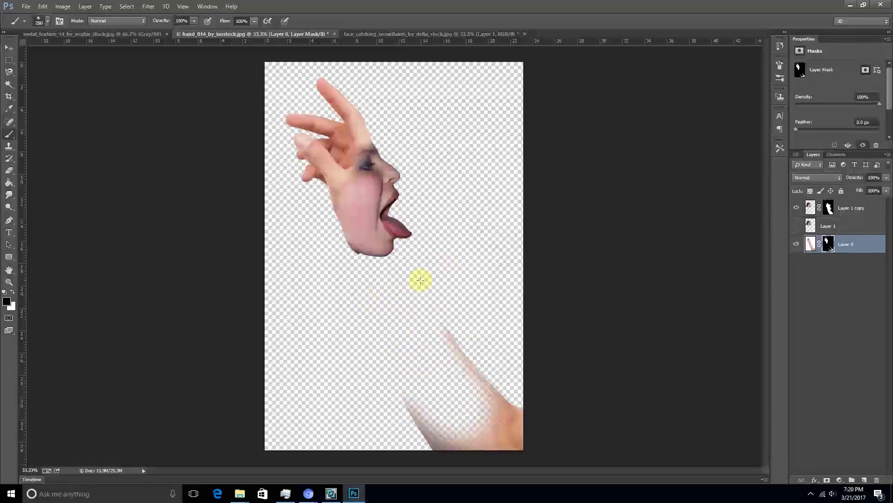
{"action": "left_click_drag", "start_coordinate": [421, 280], "coordinate": [510, 394]}
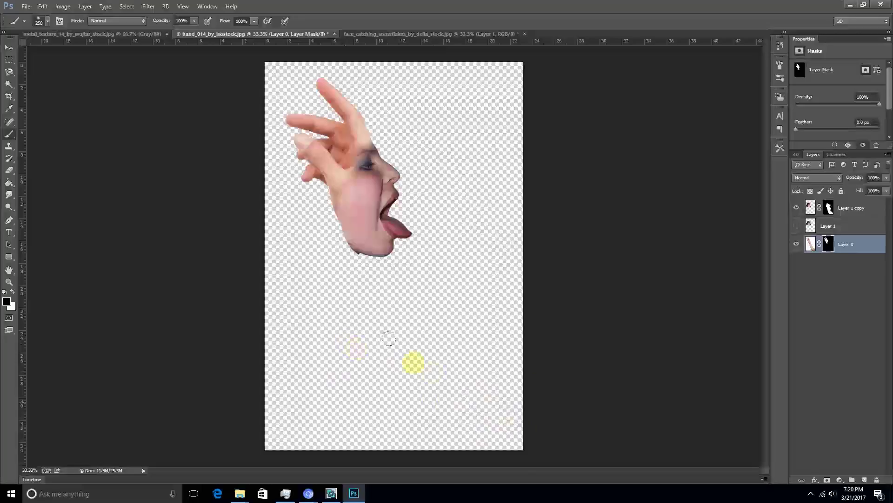
{"action": "key", "text": "ctrl+plus"}
{"action": "key", "text": "ctrl+plus"}
{"action": "key", "text": "ctrl+plus"}
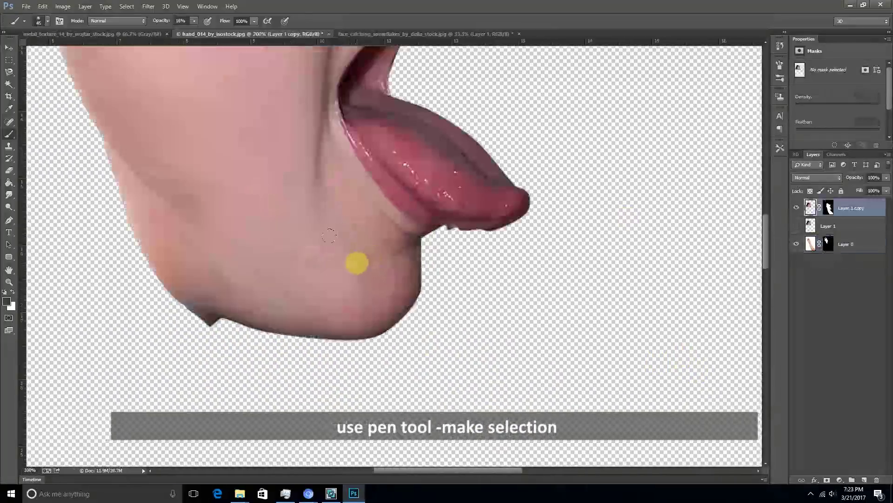
Draw a Pen path under the chin, make it a selection, and choose black 000000.
{"action": "key", "text": "p"}
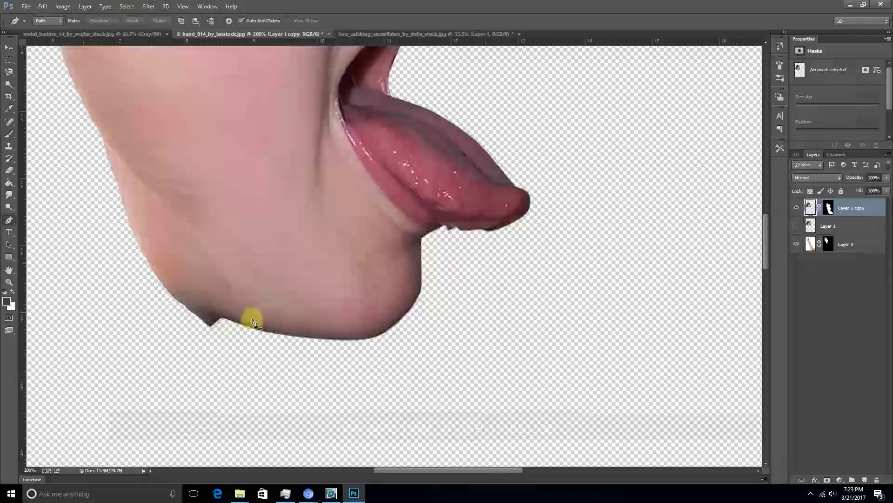
{"action": "left_click", "coordinate": [228, 319]}
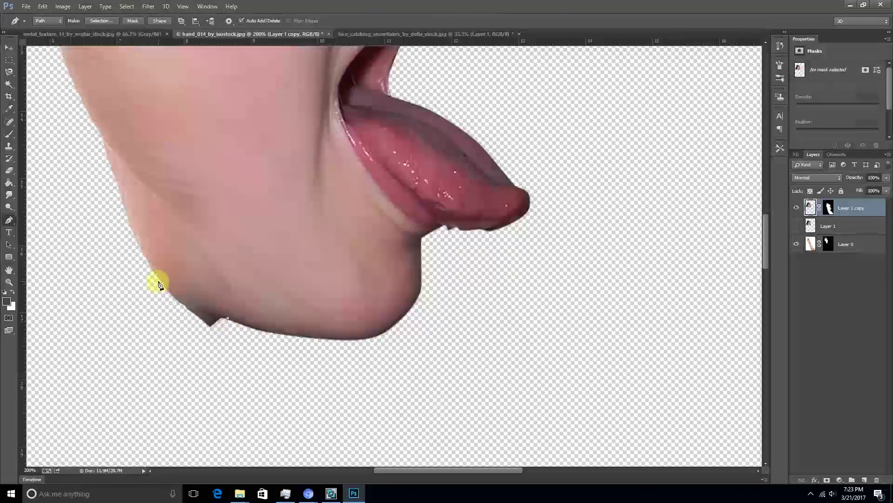
{"action": "left_click_drag", "start_coordinate": [151, 374], "coordinate": [179, 383]}
{"action": "right_click", "coordinate": [228, 321]}
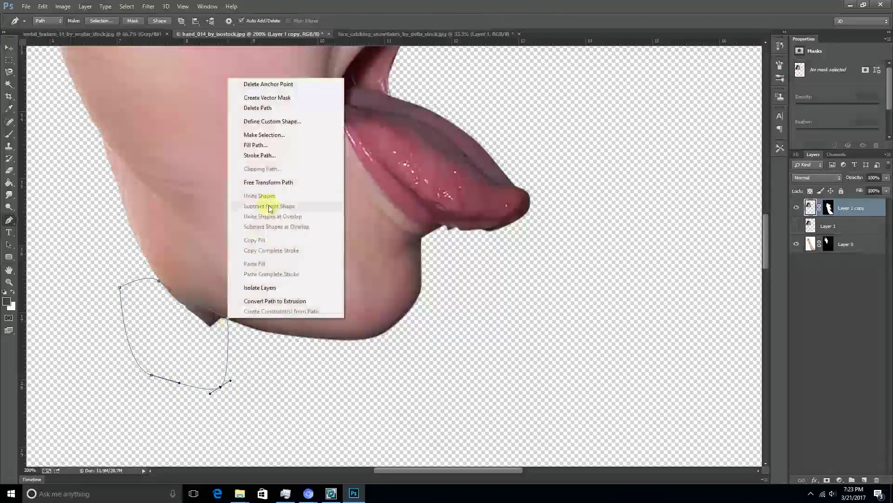
{"action": "left_click", "coordinate": [273, 135]}
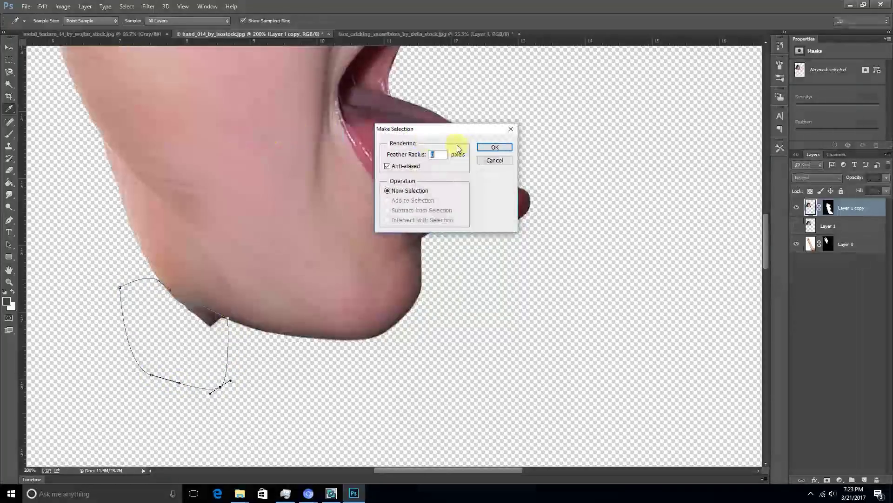
{"action": "left_click", "coordinate": [498, 149]}
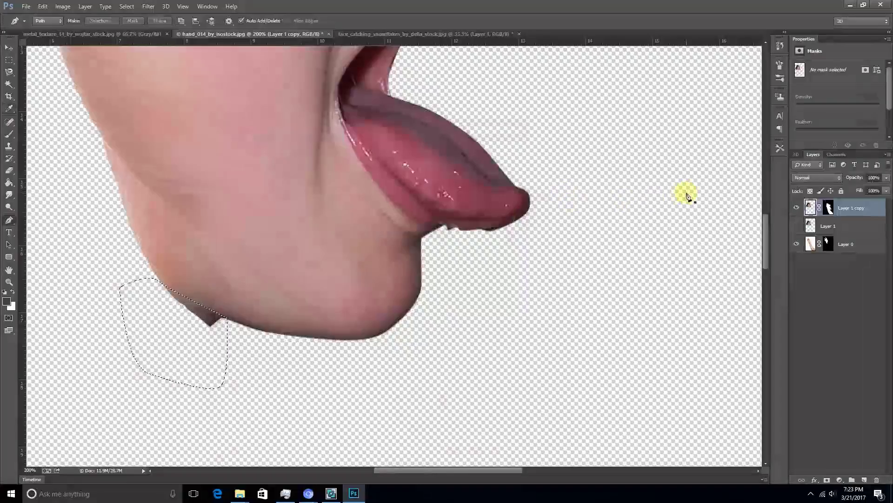
{"action": "left_click", "coordinate": [6, 301]}
{"action": "left_click_drag", "start_coordinate": [521, 342], "coordinate": [617, 426]}
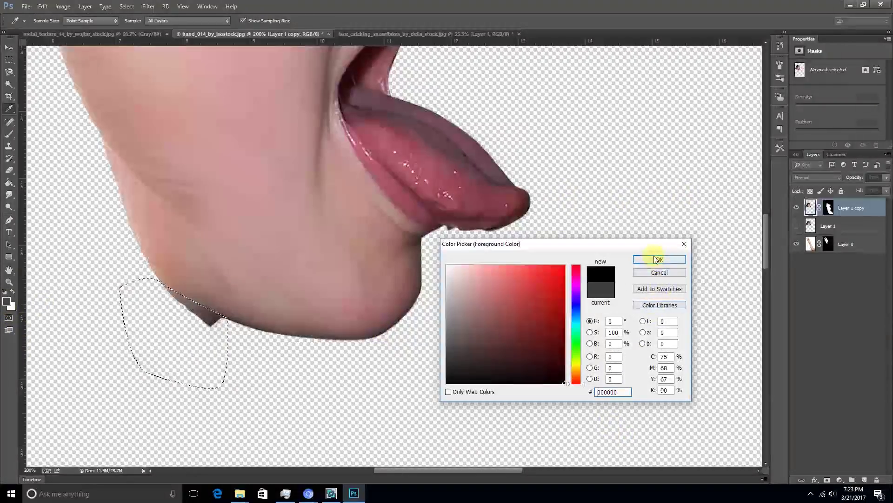
Paint black inside the chin selection on the face copy's mask at low opacity.
{"action": "left_click", "coordinate": [657, 259]}
{"action": "key", "text": "b"}
{"action": "left_click_drag", "start_coordinate": [227, 335], "coordinate": [200, 331]}
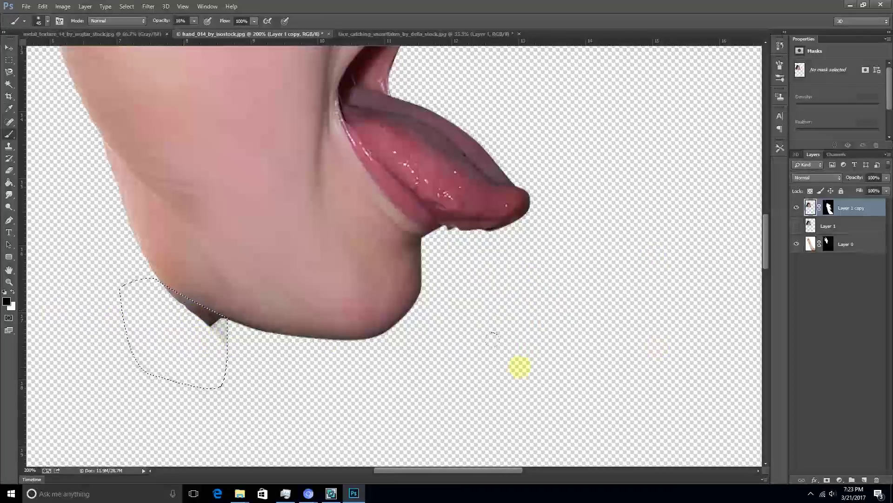
{"action": "left_click", "coordinate": [796, 207]}
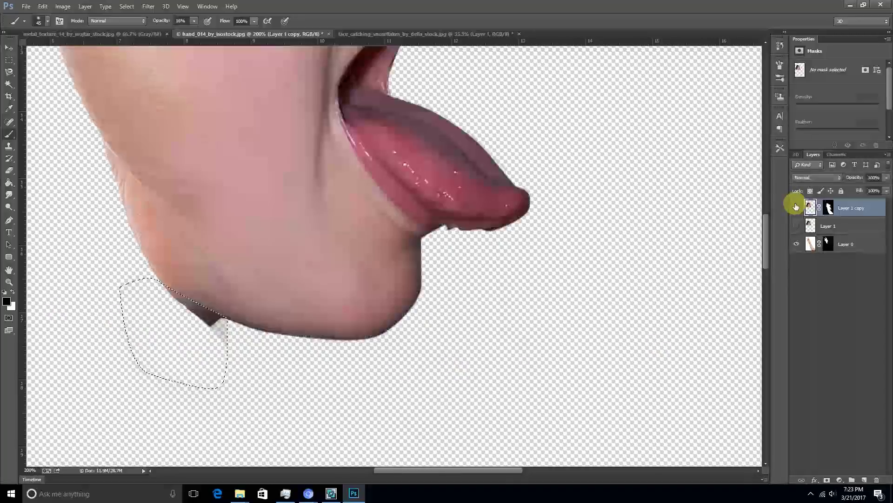
{"action": "left_click", "coordinate": [827, 208]}
{"action": "left_click", "coordinate": [829, 208]}
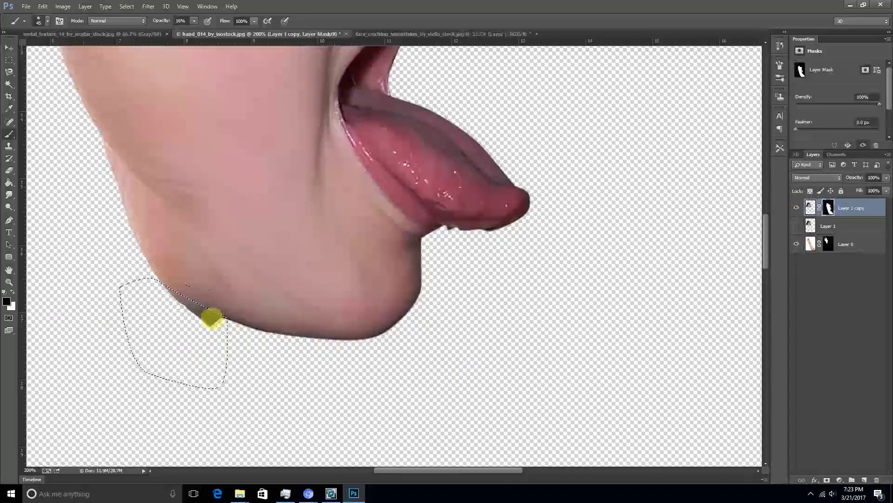
{"action": "left_click_drag", "start_coordinate": [213, 330], "coordinate": [226, 343]}
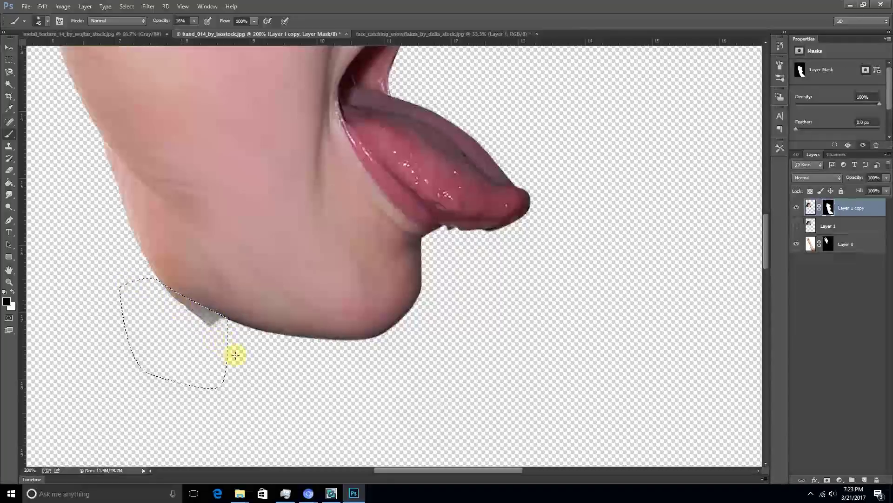
Raise brush opacity to 100%, clean the chin, then select the face layer.
{"action": "left_click", "coordinate": [194, 21]}
{"action": "left_click_drag", "start_coordinate": [194, 31], "coordinate": [234, 31]}
{"action": "left_click", "coordinate": [119, 263]}
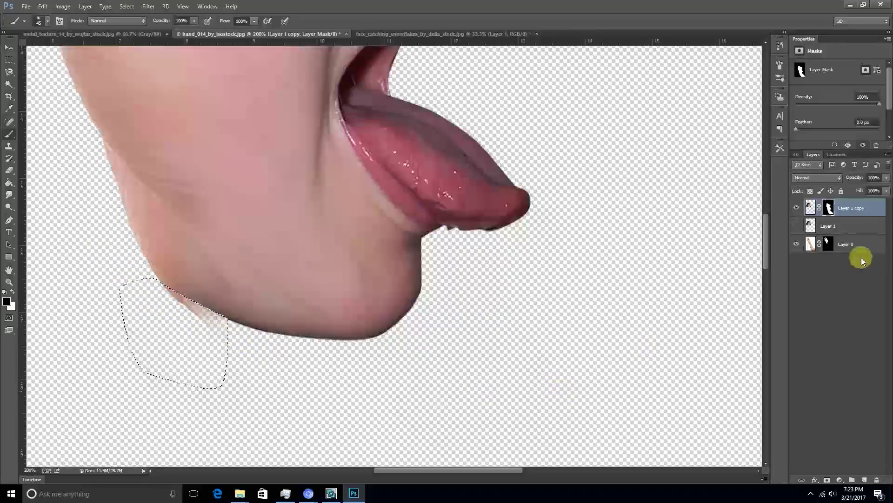
{"action": "left_click", "coordinate": [829, 243]}
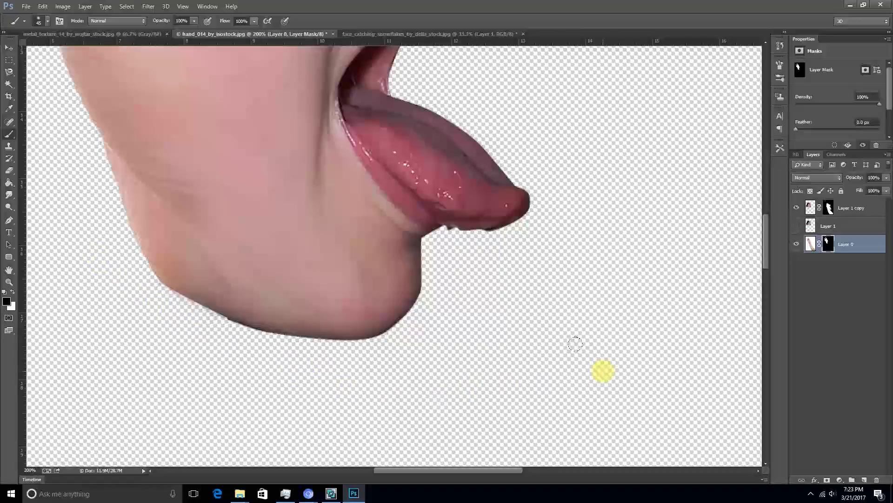
{"action": "scroll", "coordinate": [582, 367], "scroll_direction": "down", "scroll_amount": 2}
{"action": "scroll", "coordinate": [526, 351], "scroll_direction": "down", "scroll_amount": 1}
{"action": "scroll", "coordinate": [526, 351], "scroll_direction": "up", "scroll_amount": 1}
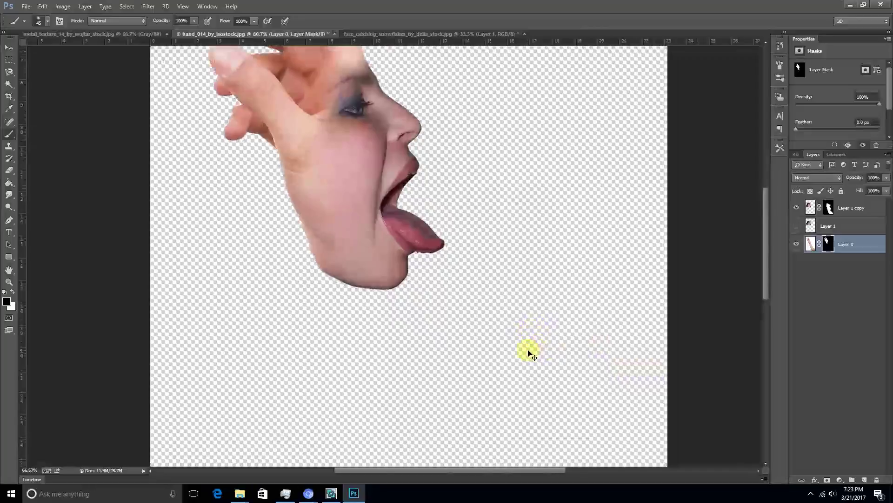
{"action": "scroll", "coordinate": [493, 303], "scroll_direction": "up", "scroll_amount": 1}
{"action": "scroll", "coordinate": [347, 289], "scroll_direction": "up", "scroll_amount": 3}
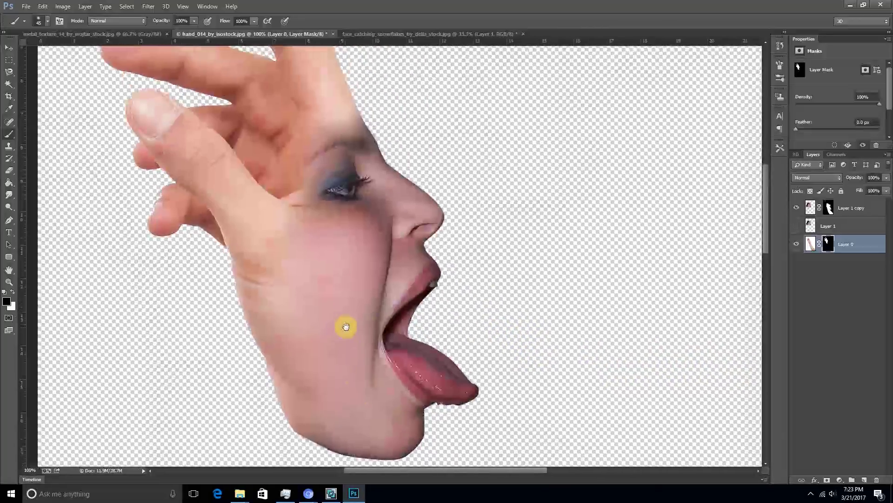
{"action": "scroll", "coordinate": [396, 316], "scroll_direction": "down", "scroll_amount": 1}
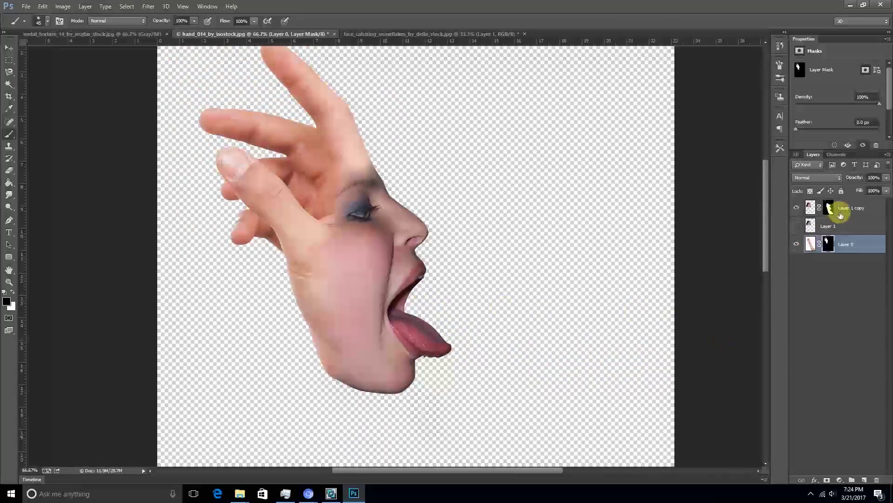
{"action": "left_click", "coordinate": [847, 209]}
{"action": "left_click", "coordinate": [842, 480]}
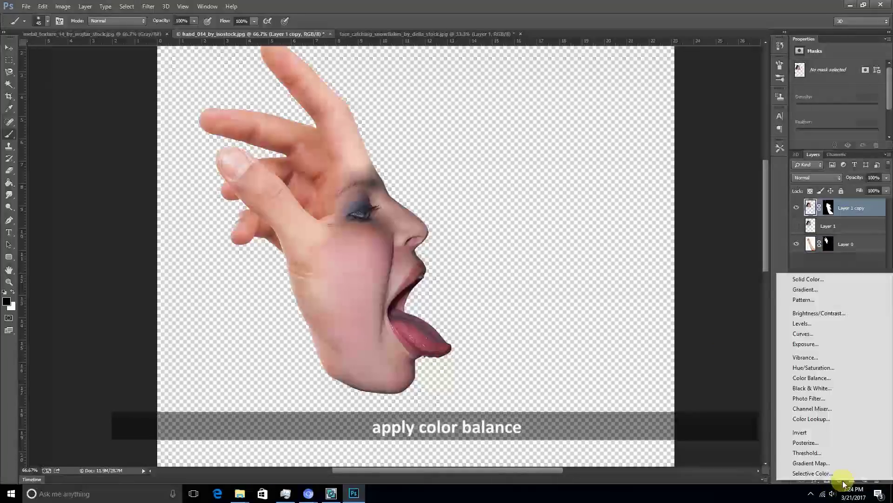
Add a Color Balance adjustment clipped to the face, shifting midtones toward red, green and blue.
{"action": "left_click", "coordinate": [818, 377]}
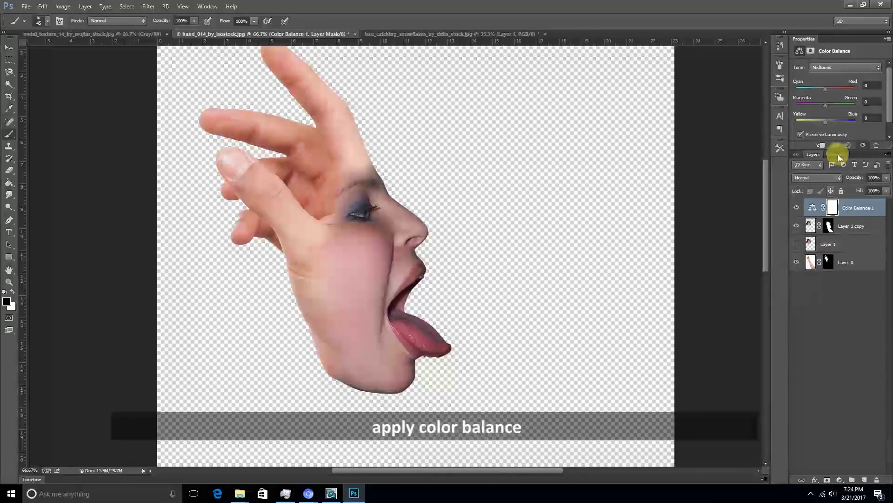
{"action": "left_click", "coordinate": [826, 89]}
{"action": "left_click_drag", "start_coordinate": [831, 89], "coordinate": [828, 88]}
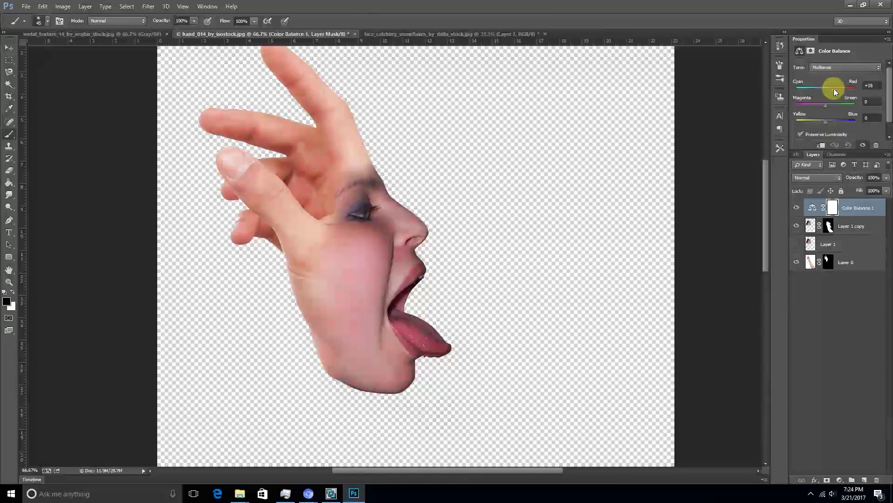
{"action": "left_click_drag", "start_coordinate": [825, 106], "coordinate": [827, 107]}
{"action": "left_click", "coordinate": [822, 145]}
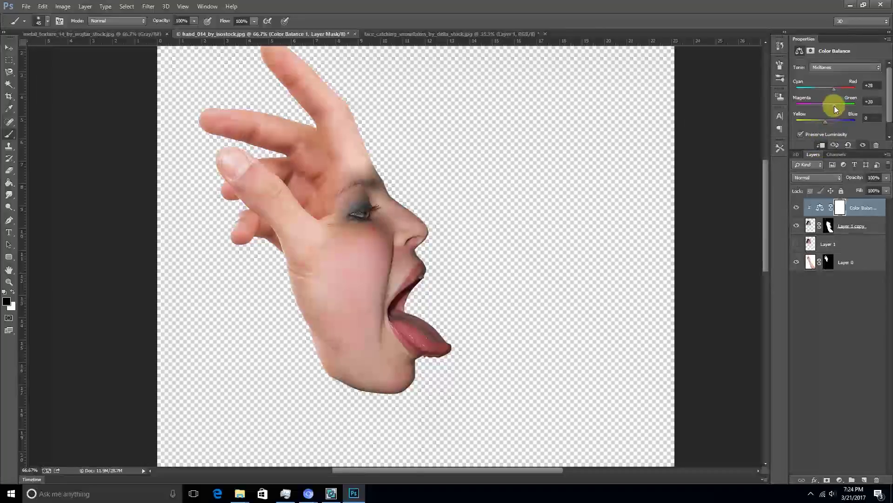
{"action": "left_click_drag", "start_coordinate": [828, 124], "coordinate": [829, 122]}
{"action": "left_click", "coordinate": [821, 148]}
Add a Hue/Saturation adjustment above it, clipped to the face, with Saturation at -18.
{"action": "left_click", "coordinate": [846, 259]}
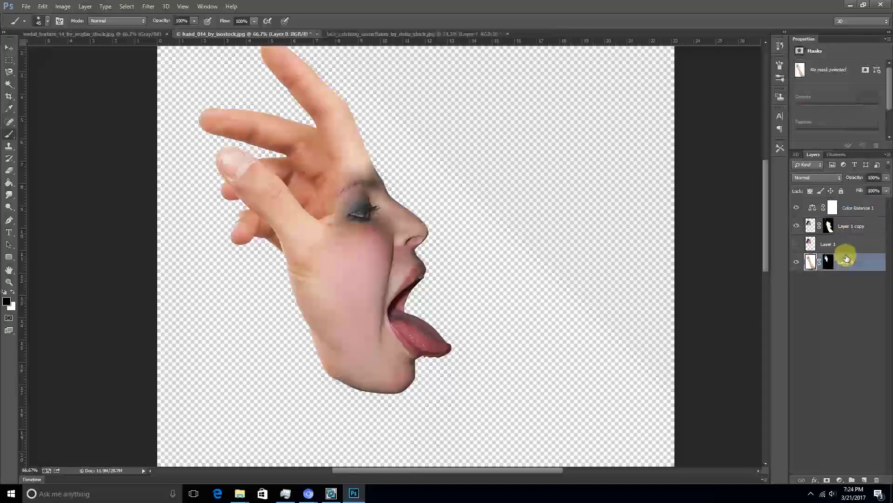
{"action": "left_click", "coordinate": [853, 207]}
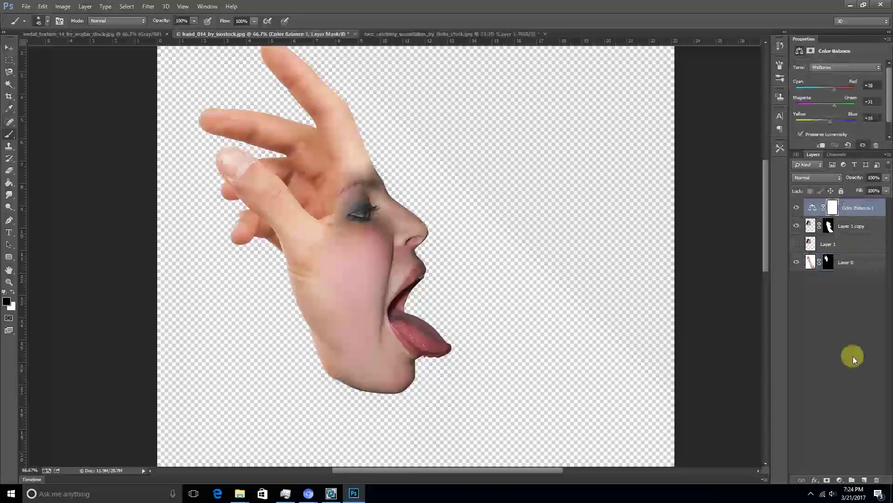
{"action": "left_click", "coordinate": [839, 479]}
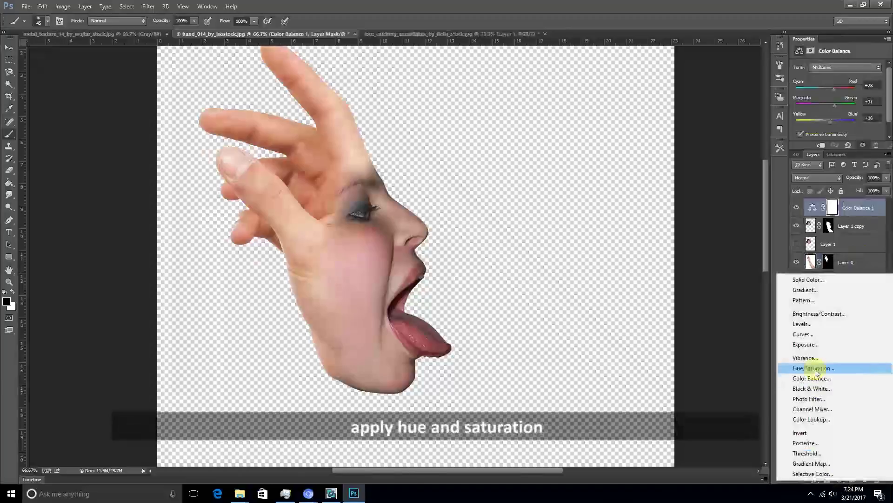
{"action": "left_click", "coordinate": [812, 367]}
{"action": "left_click", "coordinate": [822, 146]}
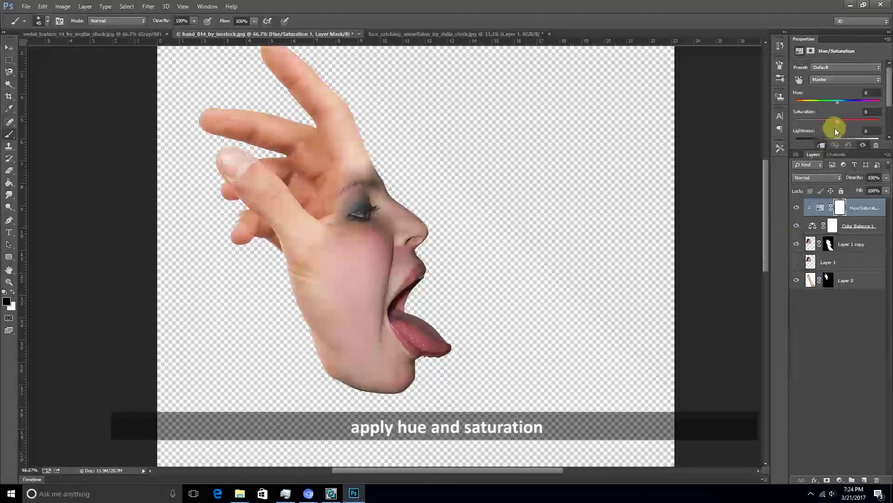
{"action": "left_click_drag", "start_coordinate": [838, 122], "coordinate": [830, 124]}
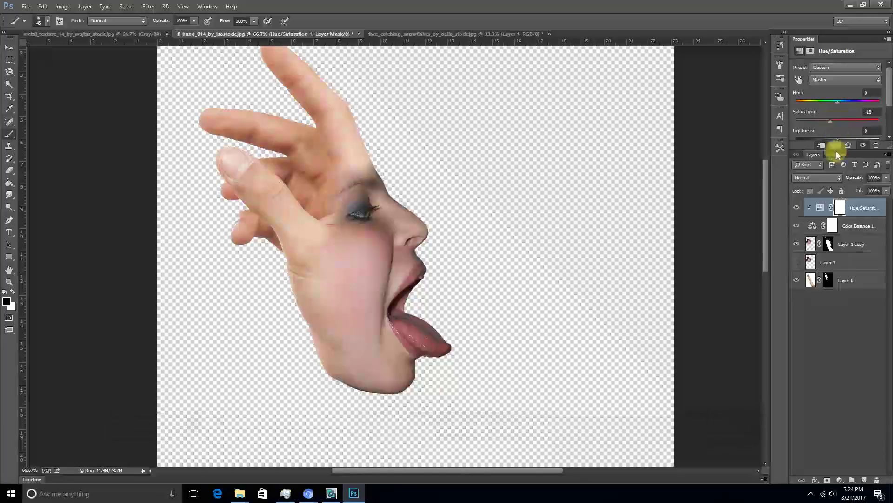
{"action": "left_click", "coordinate": [812, 279]}
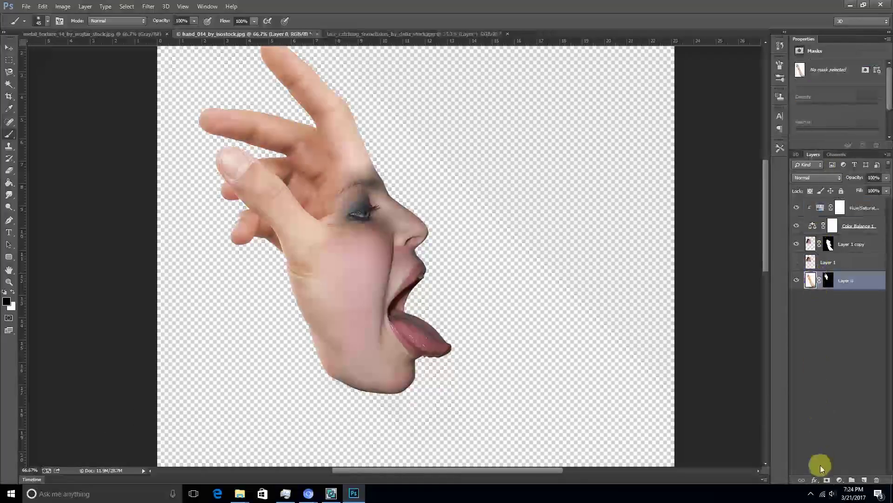
Add a second Color Balance clipped to the hand, tuning its cyan–red, blue and green midtones.
{"action": "left_click", "coordinate": [840, 482]}
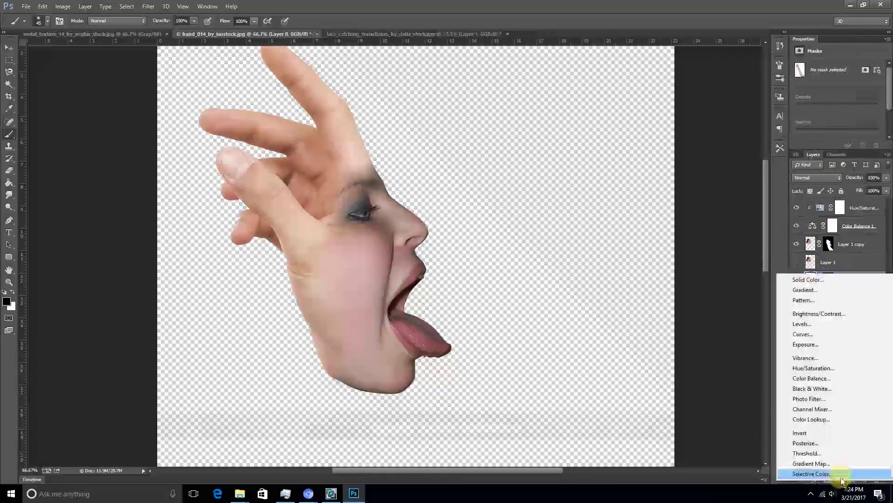
{"action": "left_click", "coordinate": [813, 378]}
{"action": "left_click_drag", "start_coordinate": [825, 88], "coordinate": [834, 88]}
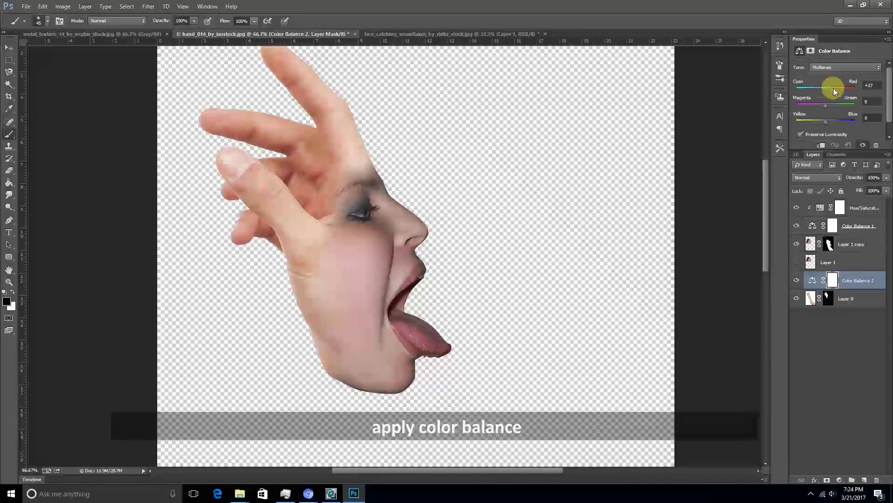
{"action": "left_click_drag", "start_coordinate": [825, 121], "coordinate": [829, 122]}
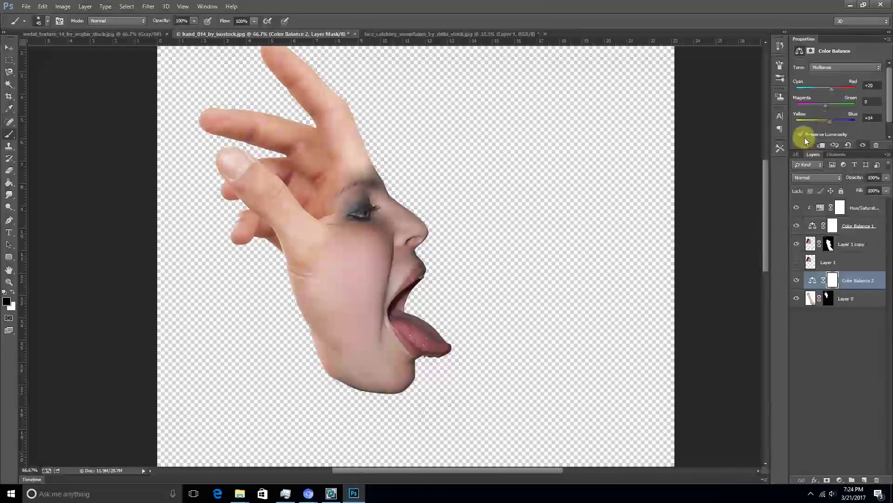
{"action": "left_click", "coordinate": [822, 145]}
{"action": "left_click_drag", "start_coordinate": [825, 105], "coordinate": [824, 107]}
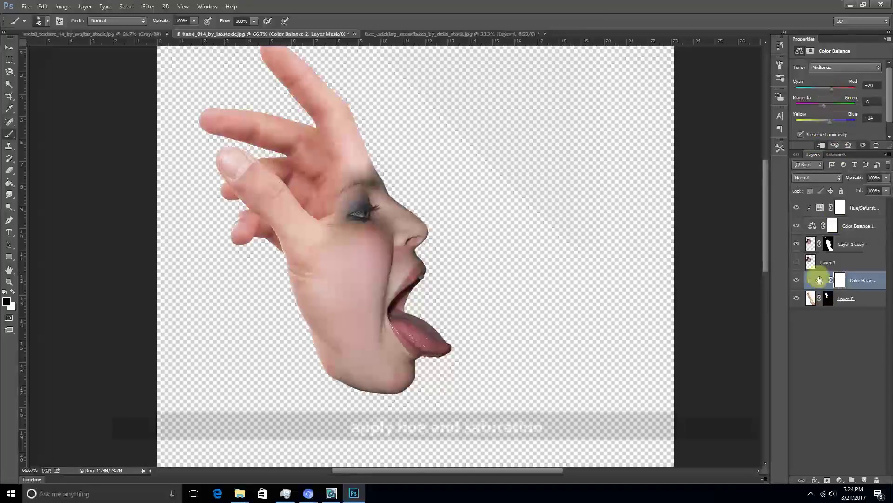
Add a Hue/Saturation adjustment clipped to the hand, with Saturation lowered to about -22.
{"action": "left_click", "coordinate": [841, 482]}
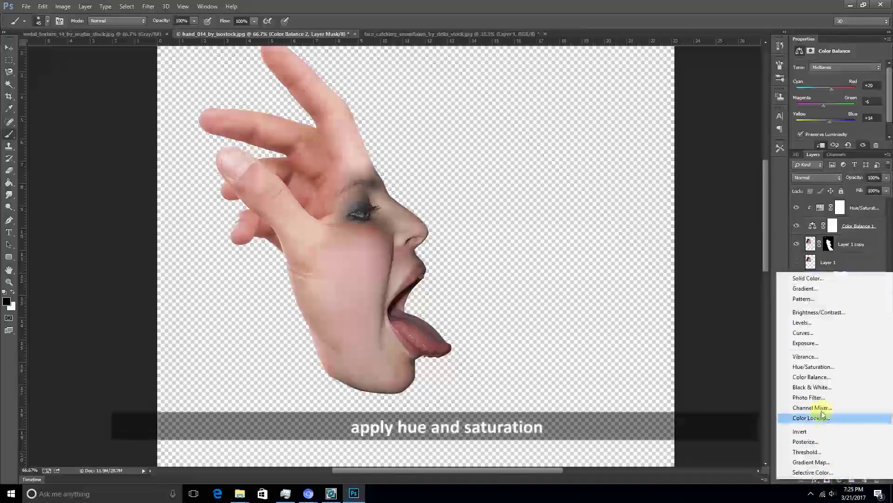
{"action": "left_click", "coordinate": [807, 364]}
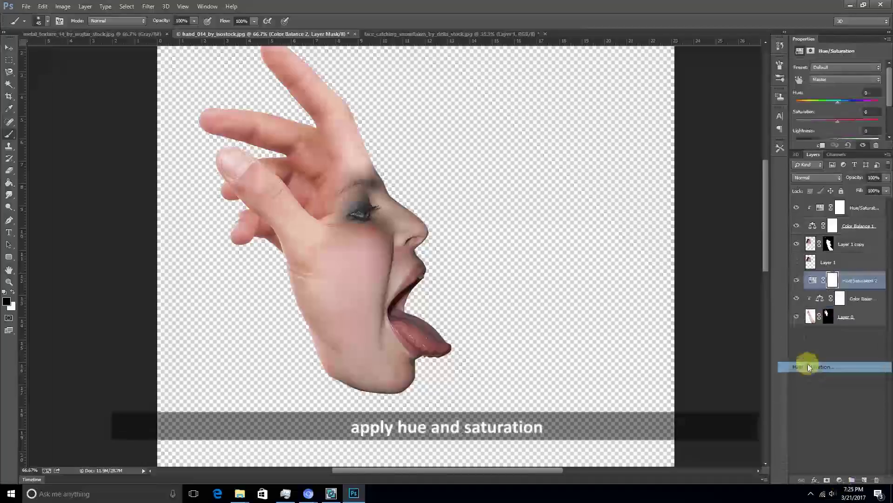
{"action": "left_click", "coordinate": [823, 146]}
{"action": "left_click_drag", "start_coordinate": [836, 121], "coordinate": [830, 123]}
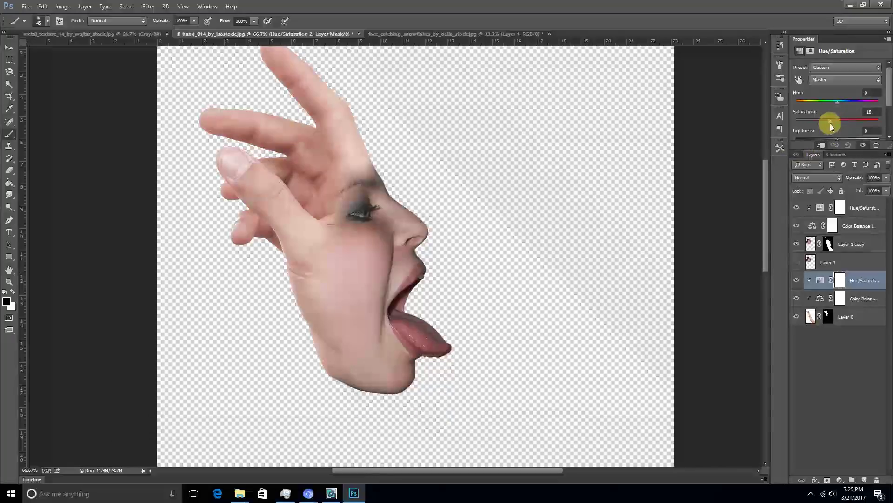
{"action": "left_click", "coordinate": [851, 364]}
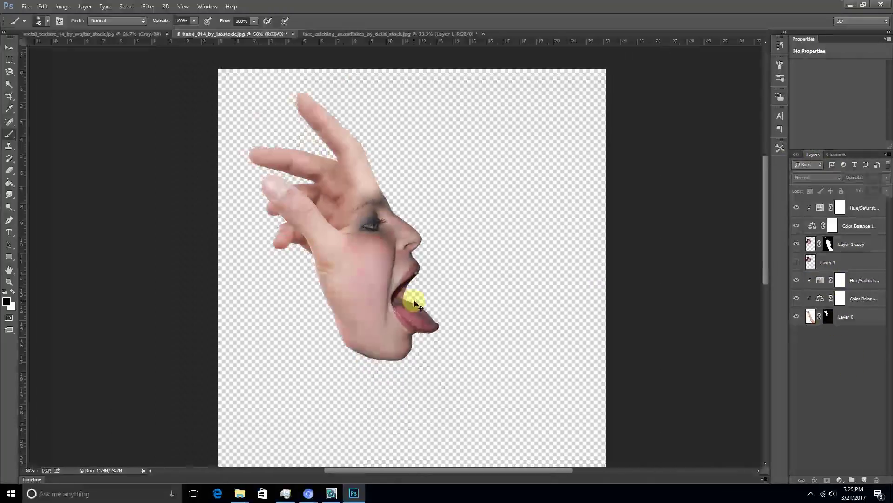
Select every layer from the top Hue/Saturation down to Layer 0 and group them with Ctrl+G.
{"action": "scroll", "coordinate": [412, 299], "scroll_direction": "down", "scroll_amount": 2}
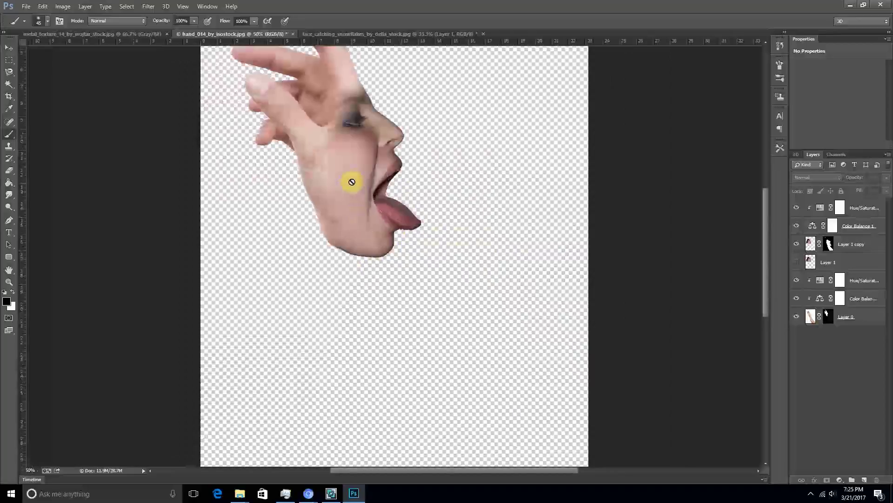
{"action": "scroll", "coordinate": [351, 160], "scroll_direction": "up", "scroll_amount": 1}
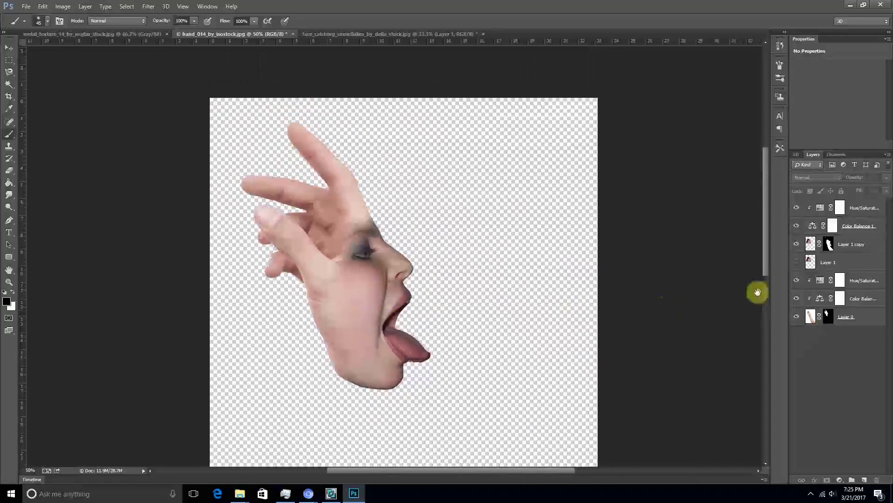
{"action": "left_click", "coordinate": [851, 209]}
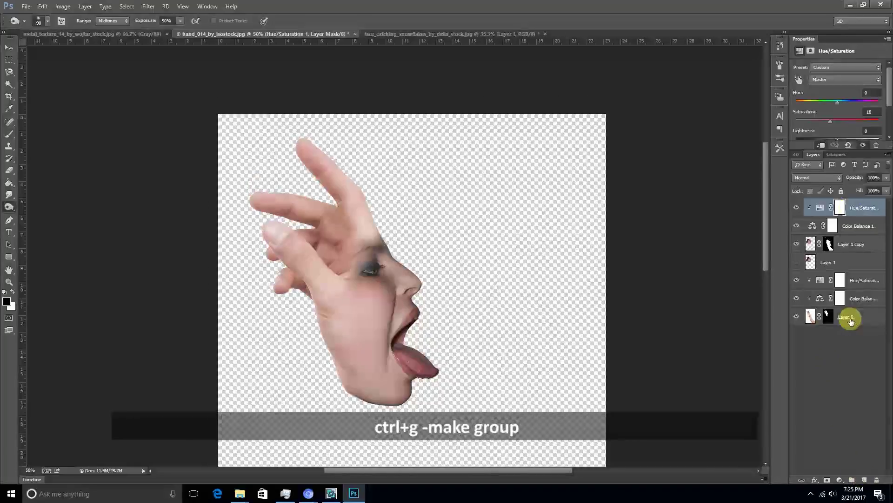
{"action": "left_click", "coordinate": [851, 318], "text": "shift"}
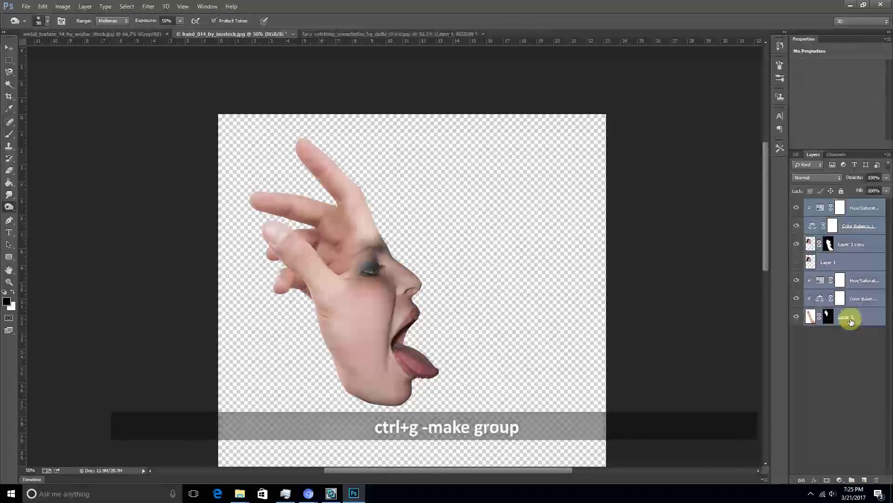
{"action": "key", "text": "ctrl+g"}
Add an empty layer, duplicate Group 1 as Group 1 copy, and hide the original group.
{"action": "left_click", "coordinate": [797, 206]}
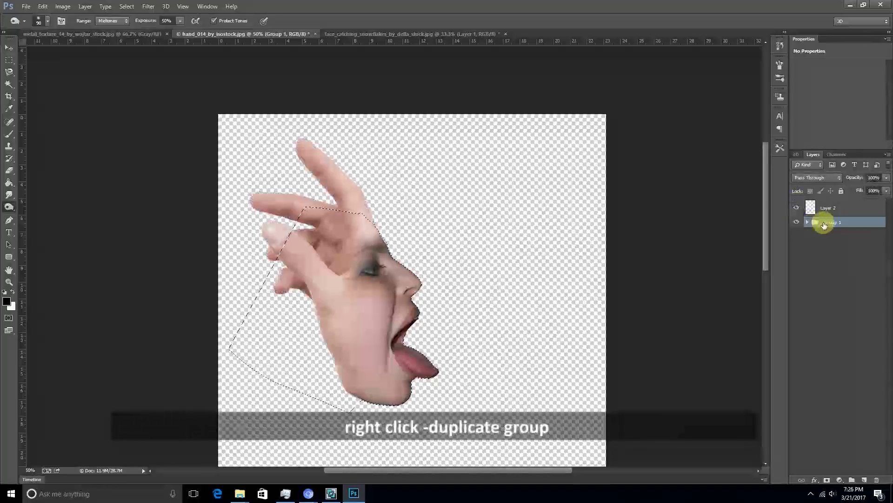
{"action": "key", "text": "ctrl+d"}
{"action": "right_click", "coordinate": [832, 225]}
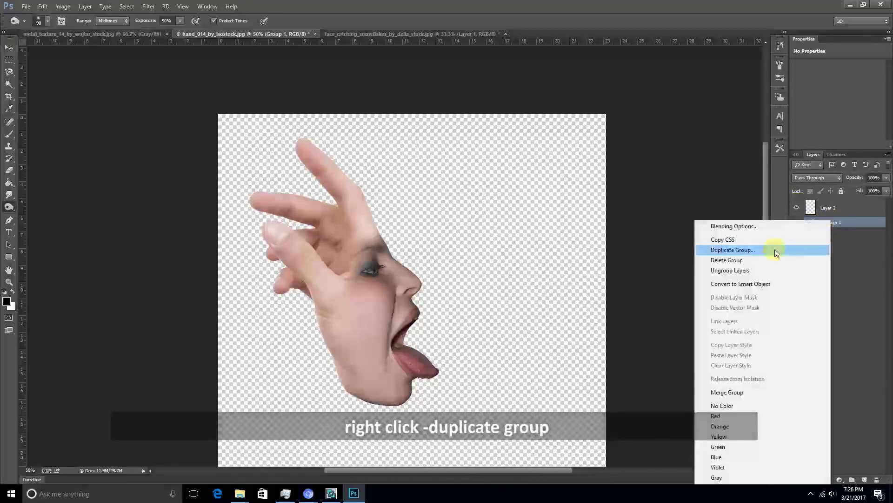
{"action": "left_click", "coordinate": [775, 249]}
{"action": "left_click", "coordinate": [528, 155]}
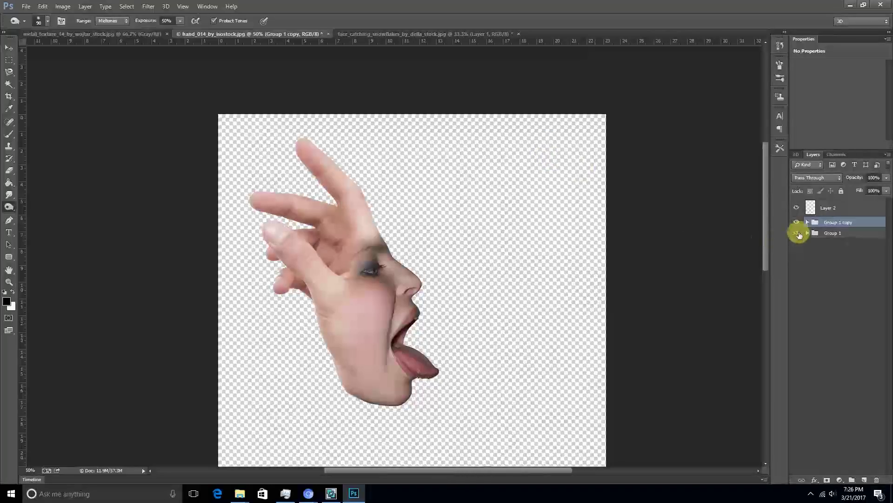
{"action": "left_click", "coordinate": [798, 233]}
Merge Group 1 copy into one layer, load its hand-face shape as a selection, and target Layer 2.
{"action": "right_click", "coordinate": [830, 225]}
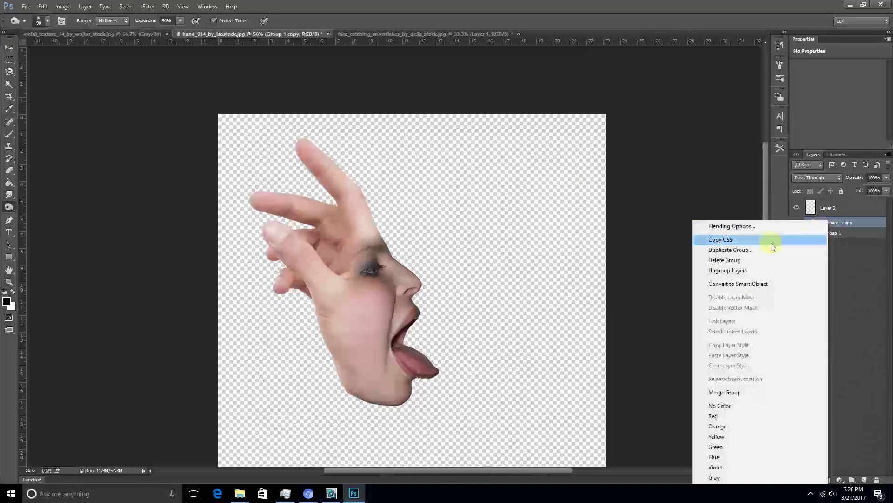
{"action": "left_click", "coordinate": [758, 392]}
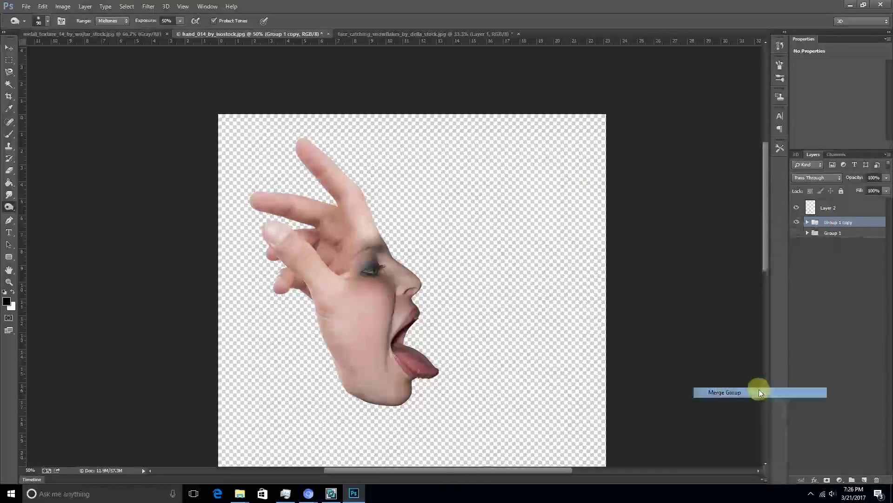
{"action": "left_click", "coordinate": [810, 227], "text": "ctrl"}
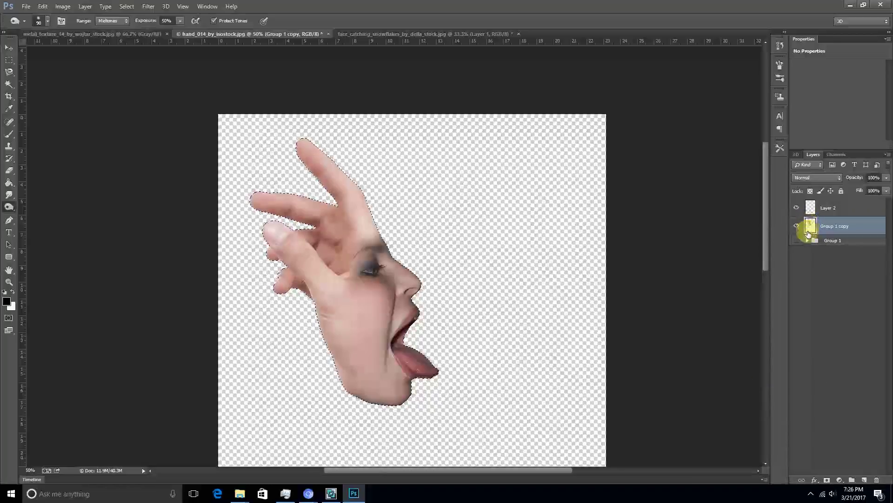
{"action": "left_click", "coordinate": [811, 213]}
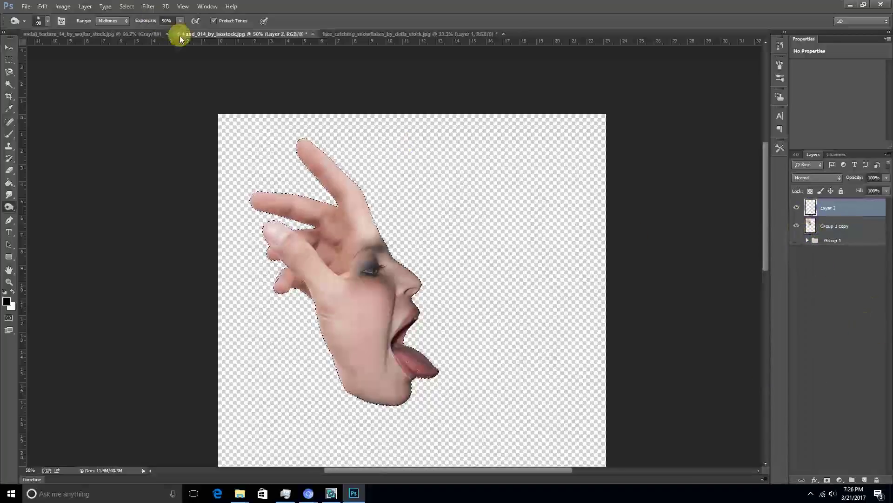
Fill the hand-face selection on Layer 2 with 50% Gray and set it to Soft Light.
{"action": "left_click", "coordinate": [42, 6]}
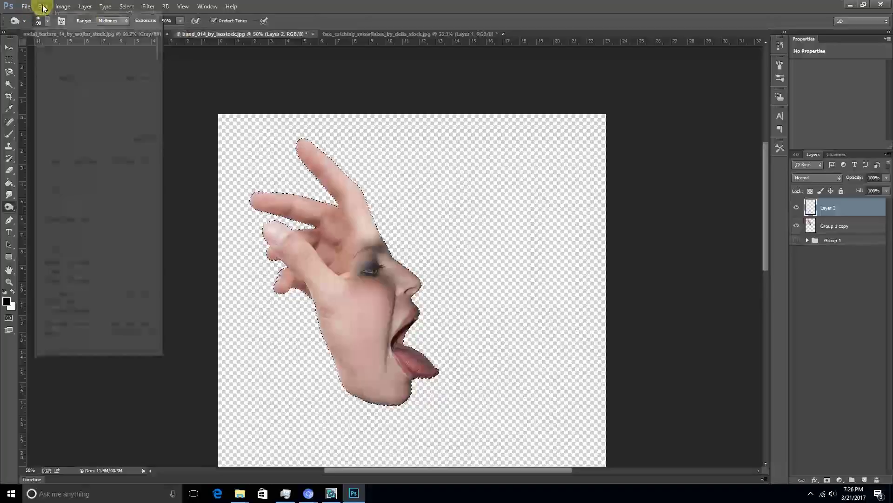
{"action": "left_click", "coordinate": [49, 140]}
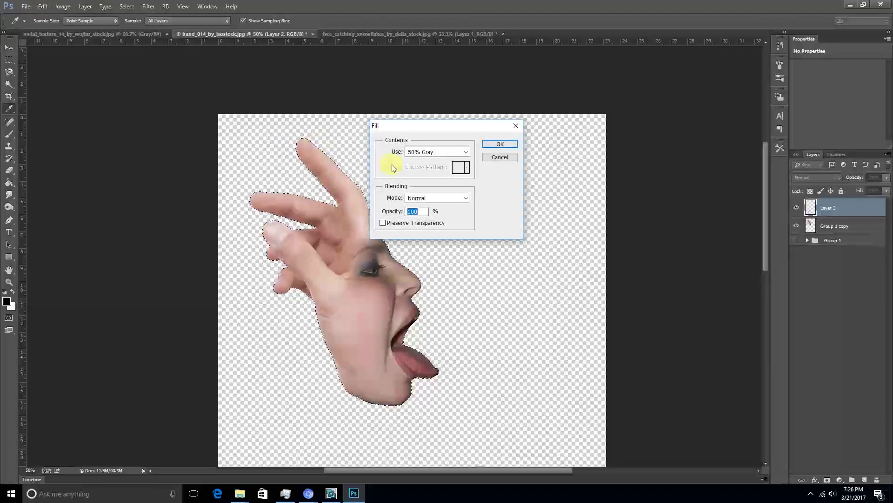
{"action": "left_click", "coordinate": [500, 144]}
{"action": "key", "text": "o"}
{"action": "left_click", "coordinate": [812, 177]}
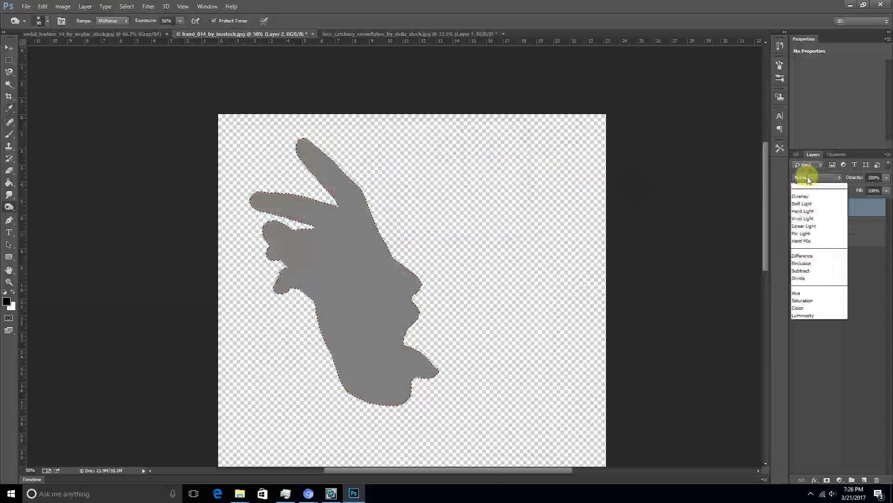
{"action": "left_click", "coordinate": [801, 306]}
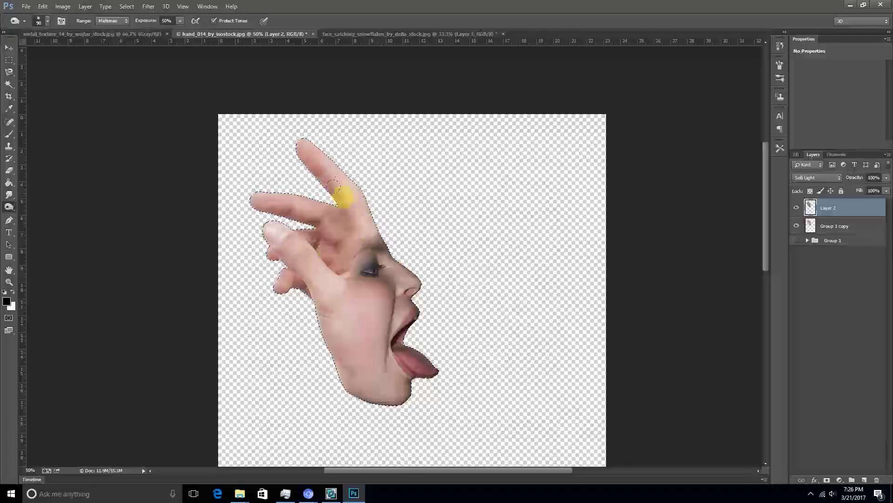
Deselect, zoom to 100%, and burn shadows around the eyebrow and eye with a smaller brush.
{"action": "key", "text": "ctrl+d"}
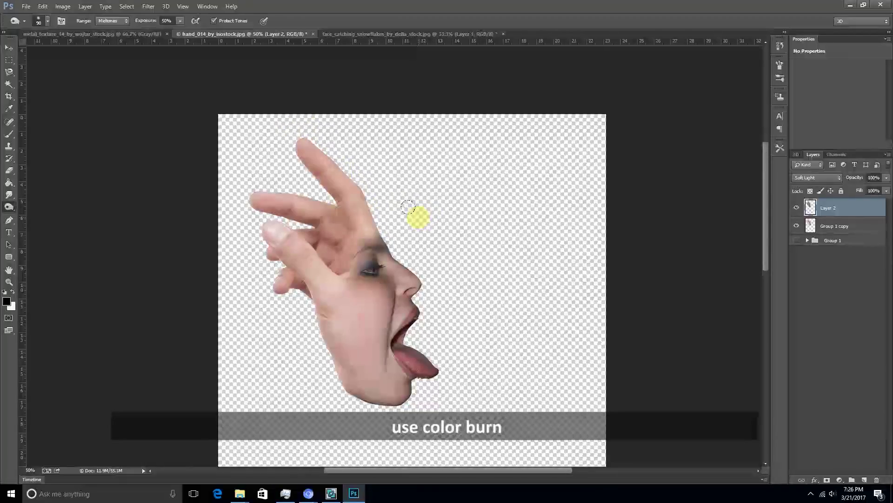
{"action": "key", "text": "ctrl+plus"}
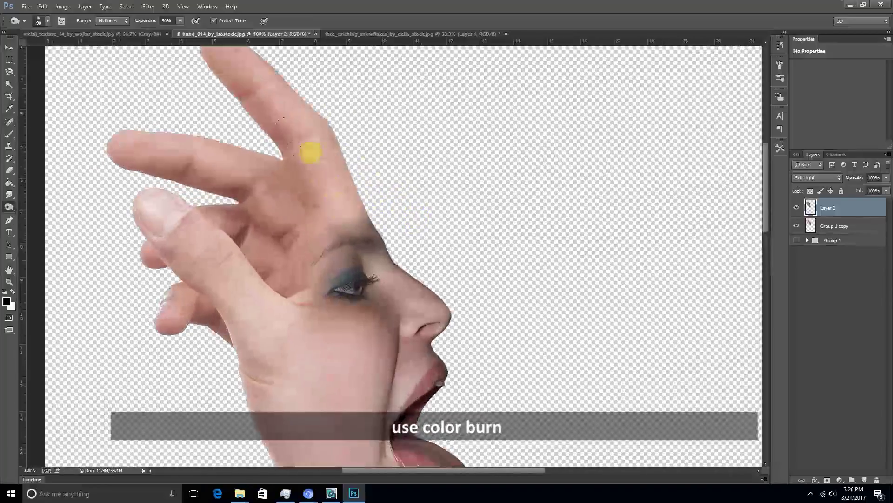
{"action": "left_click_drag", "start_coordinate": [351, 205], "coordinate": [370, 216]}
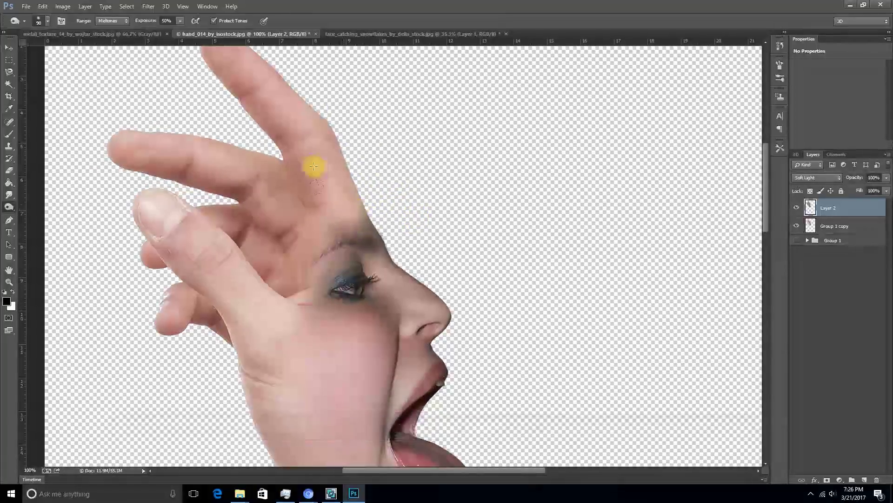
{"action": "key", "text": "bracketleft"}
{"action": "key", "text": "bracketleft"}
{"action": "key", "text": "bracketleft"}
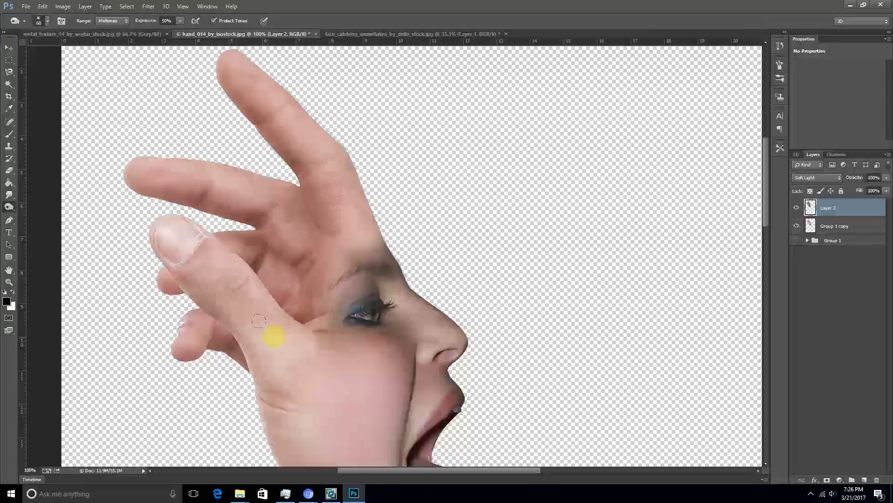
{"action": "left_click_drag", "start_coordinate": [269, 391], "coordinate": [243, 285]}
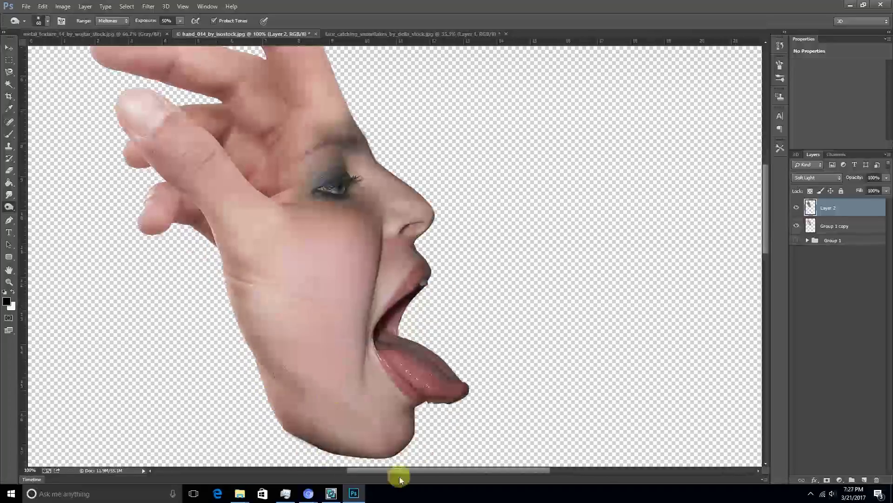
Burn deeper shadows into the tongue, chin and lower jaw.
{"action": "scroll", "coordinate": [405, 414], "scroll_direction": "up", "scroll_amount": 3}
{"action": "scroll", "coordinate": [223, 285], "scroll_direction": "left", "scroll_amount": 2}
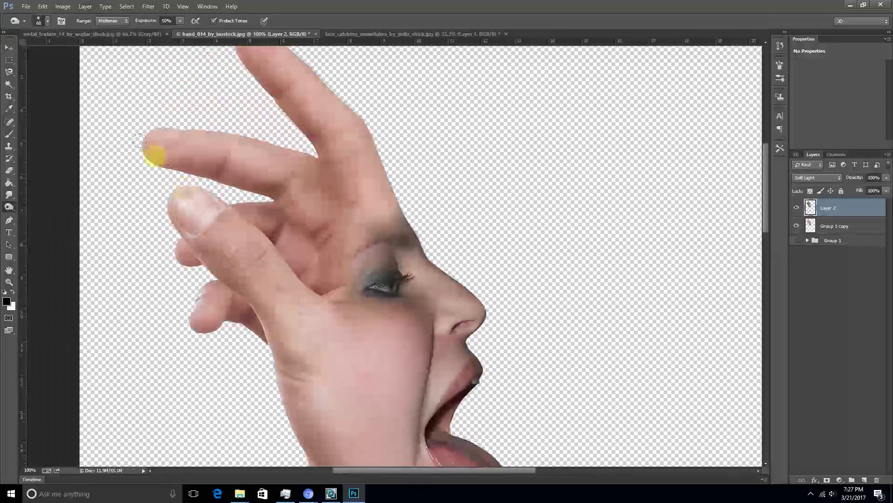
{"action": "scroll", "coordinate": [368, 243], "scroll_direction": "up", "scroll_amount": 2}
{"action": "scroll", "coordinate": [368, 243], "scroll_direction": "left", "scroll_amount": 1}
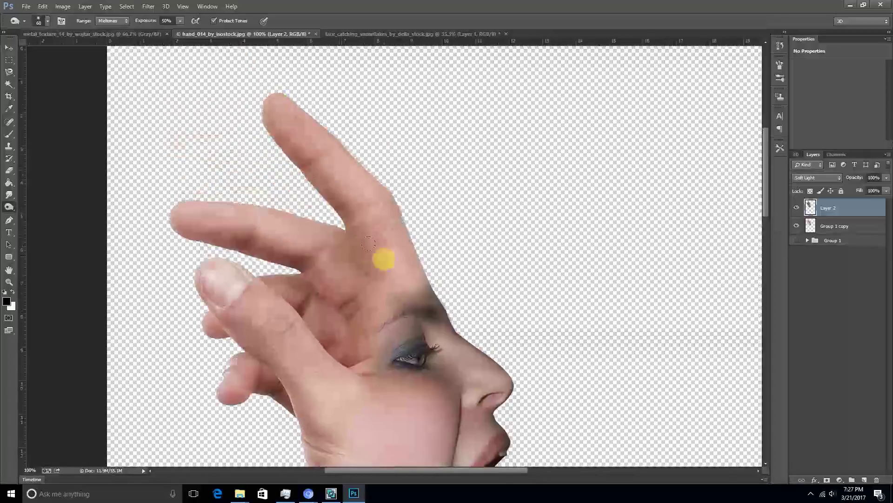
{"action": "scroll", "coordinate": [366, 247], "scroll_direction": "down", "scroll_amount": 3}
{"action": "scroll", "coordinate": [365, 247], "scroll_direction": "right", "scroll_amount": 1}
{"action": "scroll", "coordinate": [337, 284], "scroll_direction": "down", "scroll_amount": 2}
{"action": "scroll", "coordinate": [337, 283], "scroll_direction": "right", "scroll_amount": 1}
{"action": "left_click_drag", "start_coordinate": [193, 29], "coordinate": [179, 29]}
{"action": "mouse_move", "coordinate": [345, 283]}
{"action": "left_mouse_down"}
{"action": "mouse_move", "coordinate": [466, 413]}
{"action": "mouse_move", "coordinate": [399, 279]}
{"action": "left_mouse_up"}
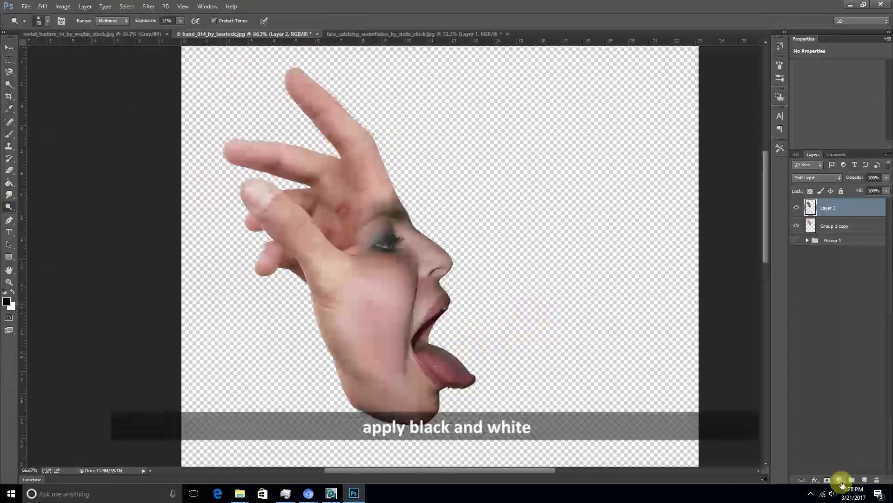
Add a Black & White adjustment with the Reds and Yellows darkened and Greens nudged up.
{"action": "left_click", "coordinate": [840, 480]}
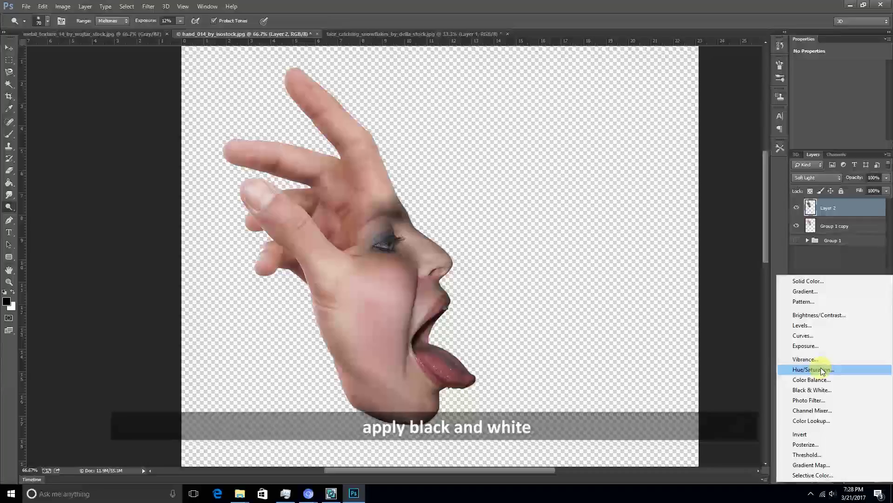
{"action": "left_click", "coordinate": [812, 390]}
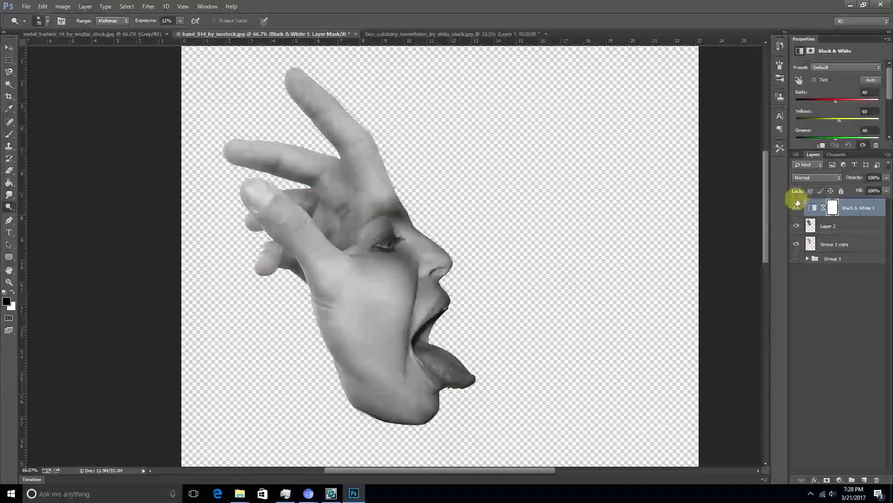
{"action": "left_click_drag", "start_coordinate": [836, 100], "coordinate": [823, 102]}
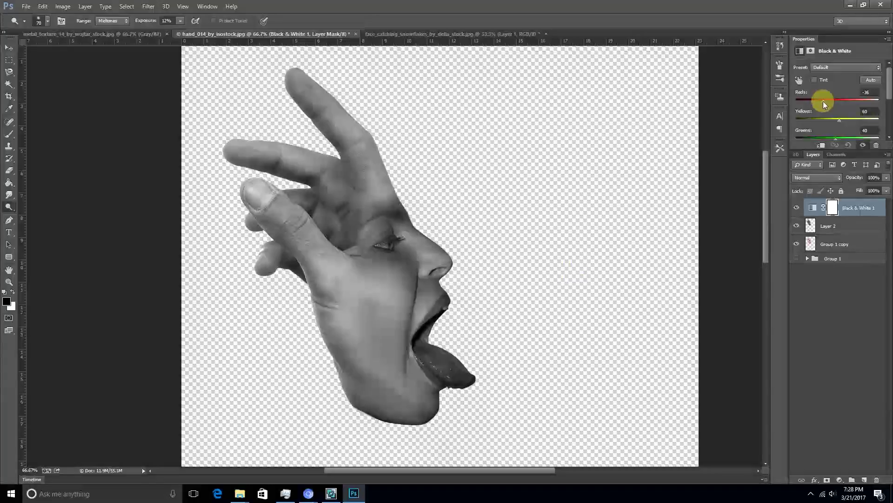
{"action": "left_click_drag", "start_coordinate": [822, 102], "coordinate": [820, 101]}
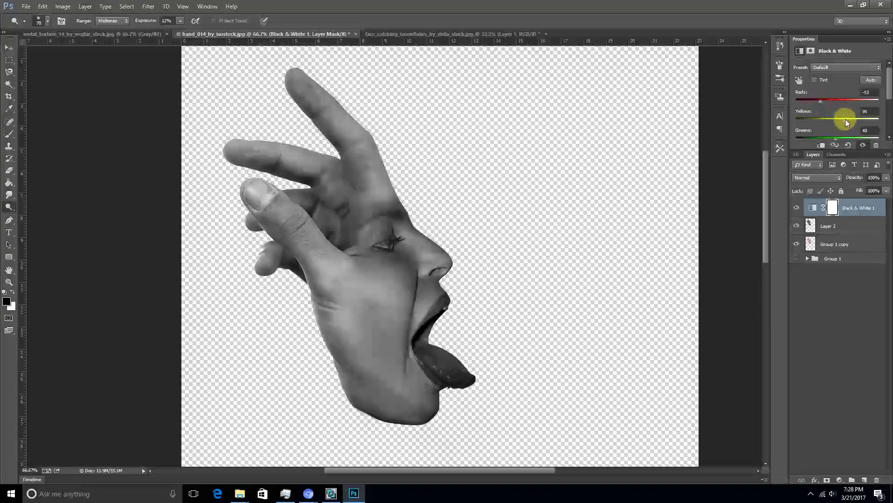
{"action": "left_click_drag", "start_coordinate": [846, 120], "coordinate": [841, 122]}
{"action": "left_click", "coordinate": [812, 208]}
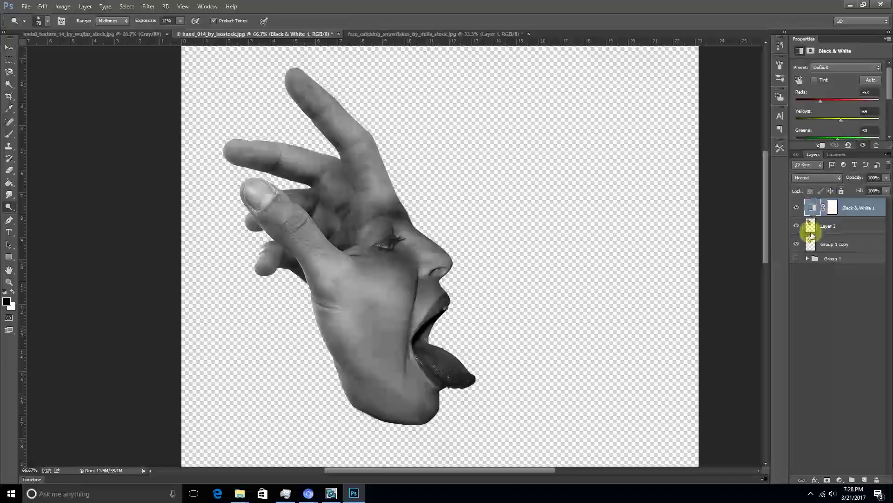
{"action": "left_click", "coordinate": [808, 246]}
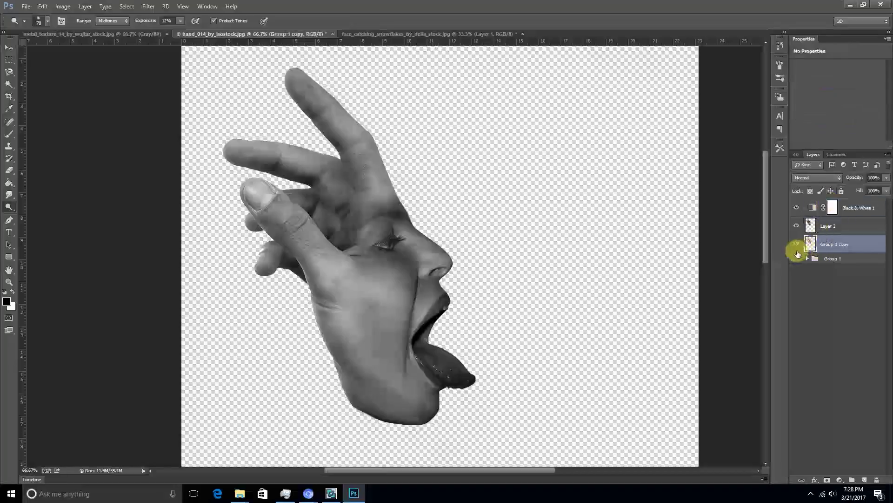
Zoom in on the fingers above the eye and switch to the Smudge Tool.
{"action": "left_click", "coordinate": [797, 244]}
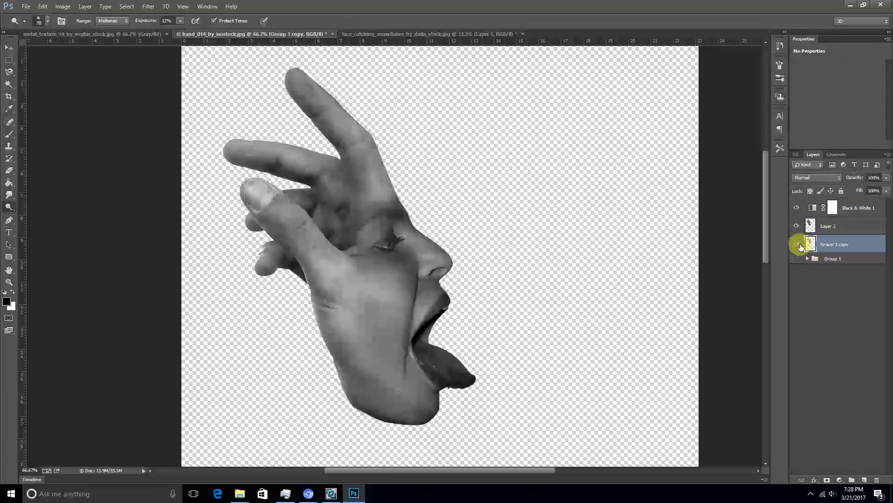
{"action": "key", "text": "ctrl+plus"}
{"action": "key", "text": "ctrl+plus"}
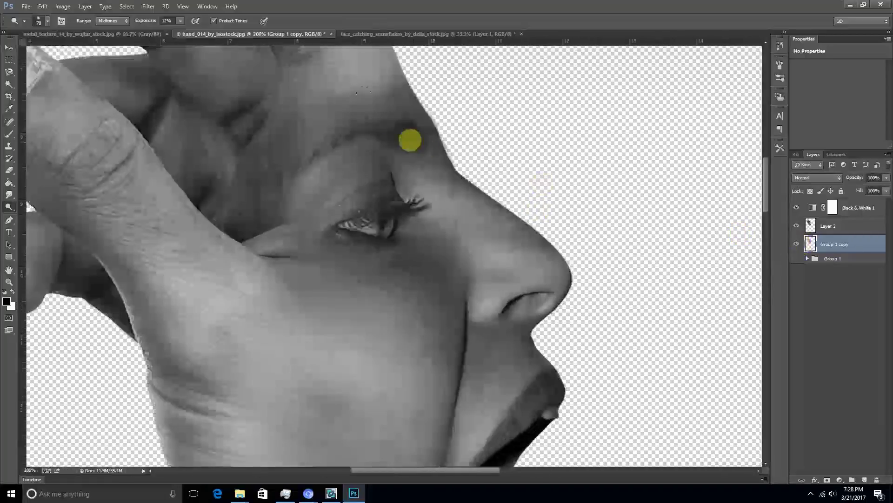
{"action": "mouse_move", "coordinate": [402, 220]}
{"action": "left_mouse_down"}
{"action": "mouse_move", "coordinate": [429, 254]}
{"action": "mouse_move", "coordinate": [461, 270]}
{"action": "left_mouse_up"}
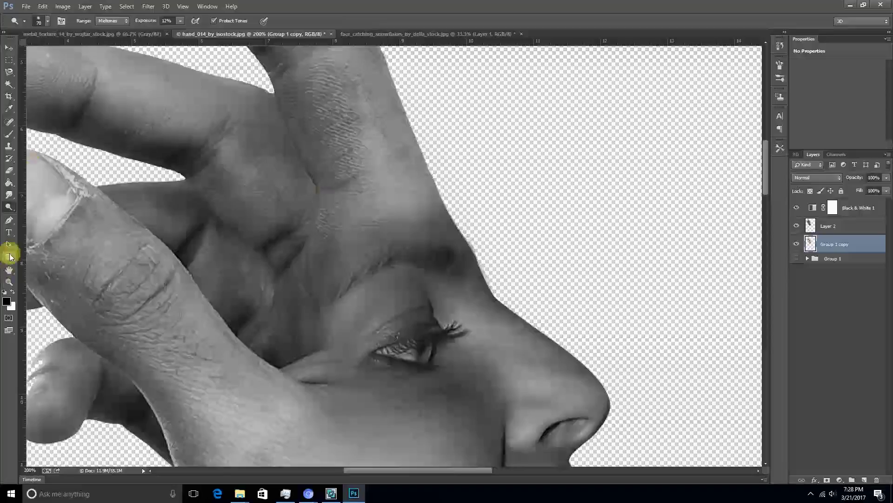
{"action": "left_click", "coordinate": [8, 194]}
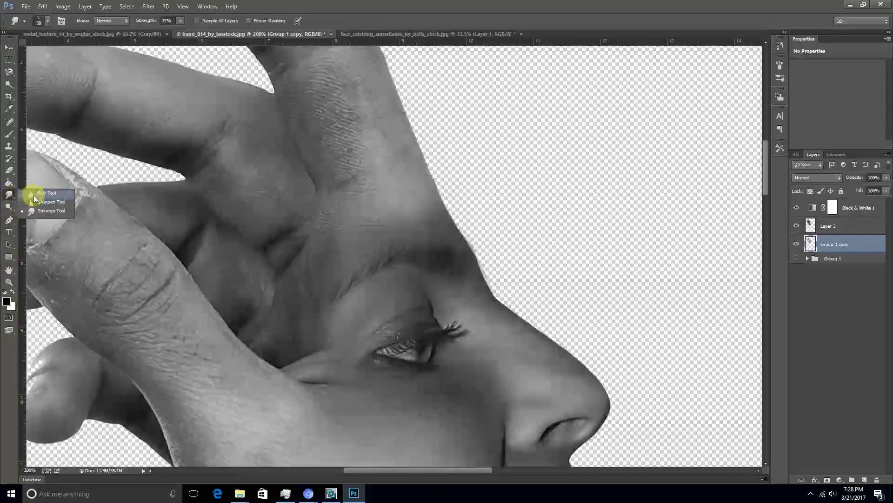
{"action": "left_click", "coordinate": [40, 210]}
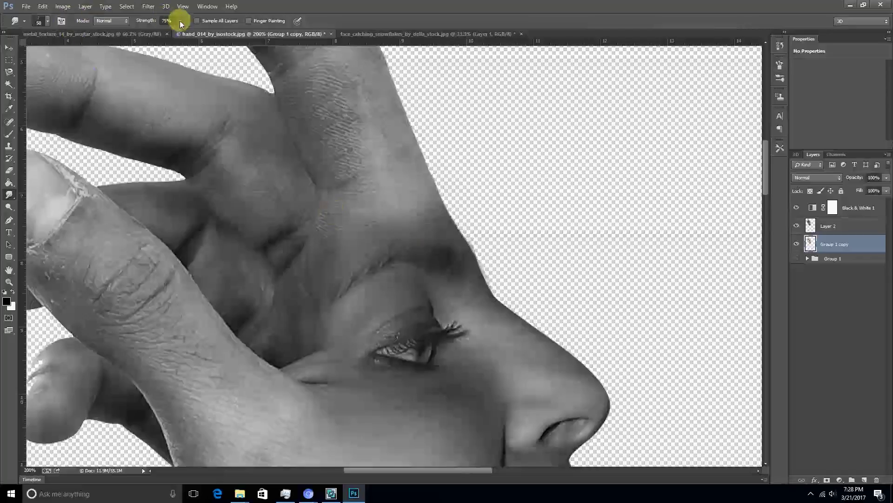
{"action": "left_click", "coordinate": [48, 22]}
{"action": "double_click", "coordinate": [49, 94]}
Smudge the finger skin above the eye at 11% strength to smooth its texture.
{"action": "left_click_drag", "start_coordinate": [345, 199], "coordinate": [399, 215]}
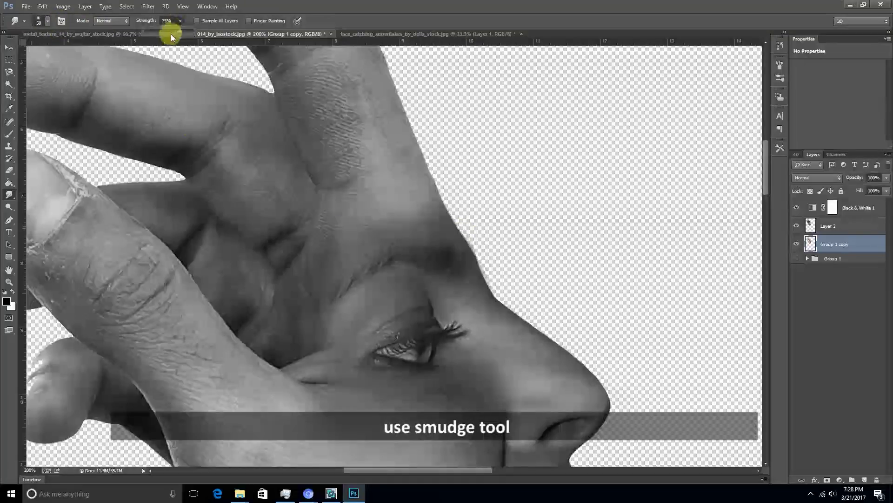
{"action": "left_click_drag", "start_coordinate": [150, 35], "coordinate": [150, 35]}
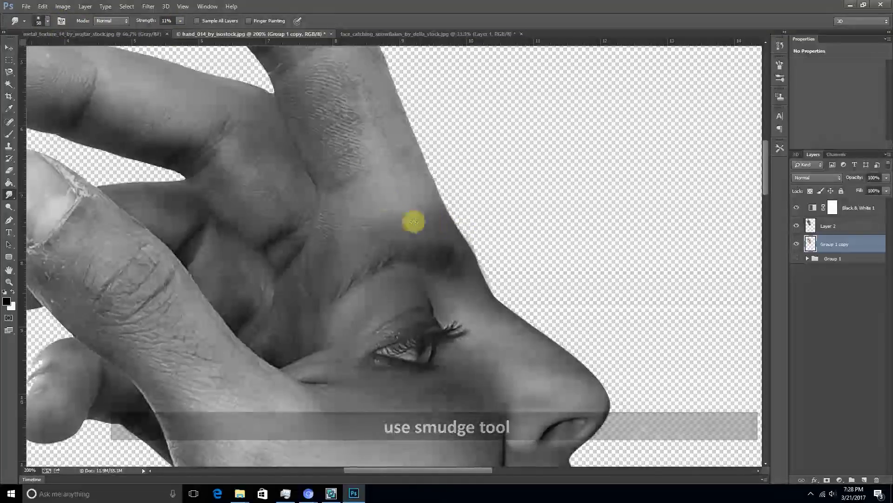
{"action": "left_click_drag", "start_coordinate": [360, 190], "coordinate": [289, 106]}
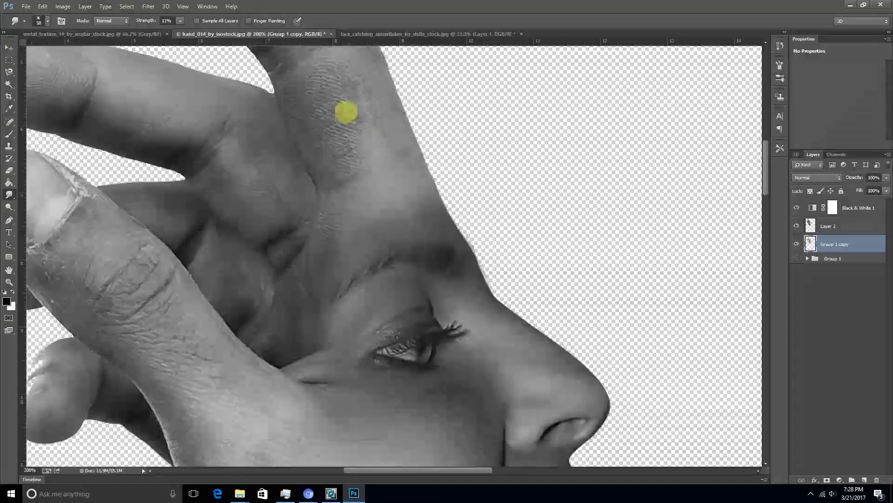
{"action": "left_click_drag", "start_coordinate": [361, 377], "coordinate": [335, 279]}
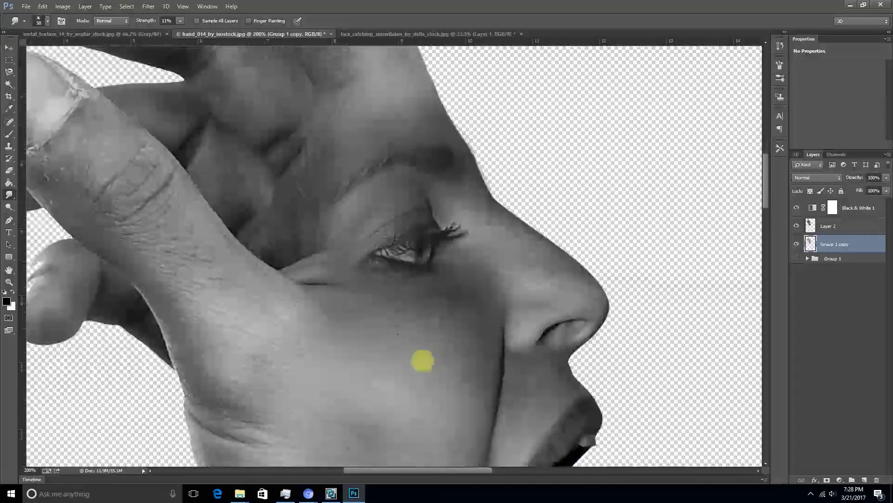
{"action": "left_click_drag", "start_coordinate": [363, 374], "coordinate": [333, 296]}
{"action": "left_click_drag", "start_coordinate": [369, 348], "coordinate": [345, 262]}
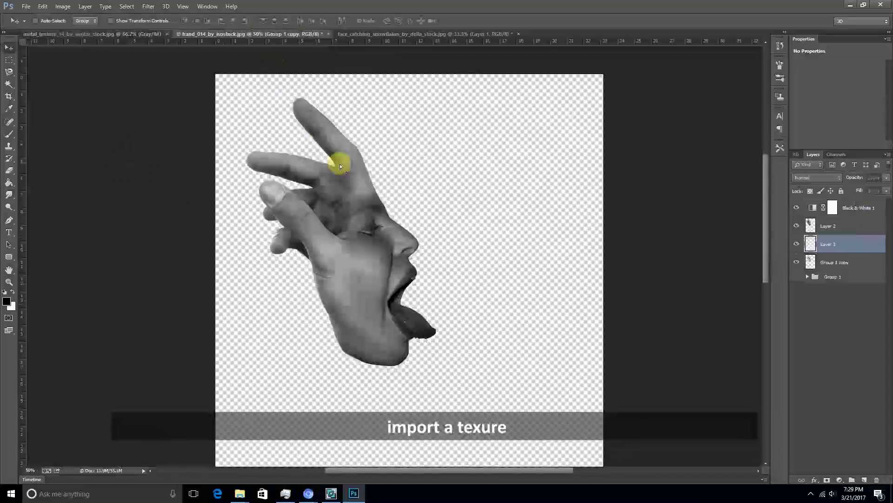
Bring the grey texture in above Layer 2, clip it to the hand-face, and set it to Soft Light.
{"action": "left_click_drag", "start_coordinate": [339, 164], "coordinate": [348, 267]}
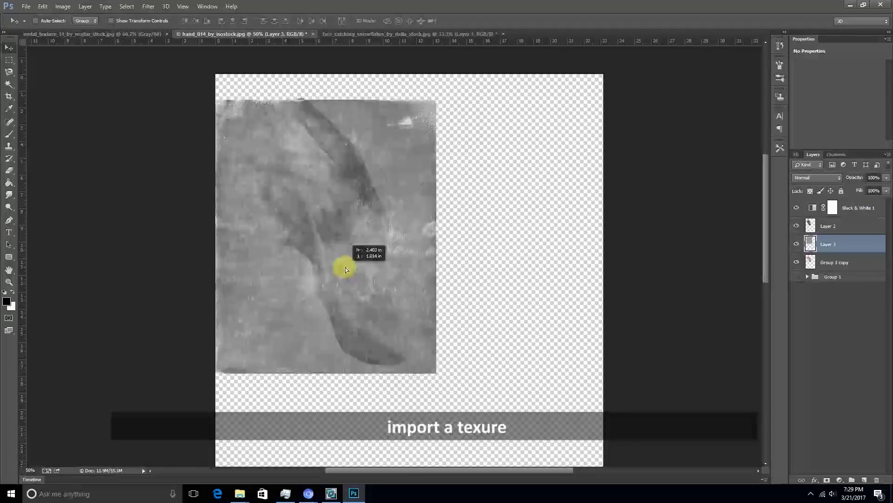
{"action": "right_click", "coordinate": [838, 245]}
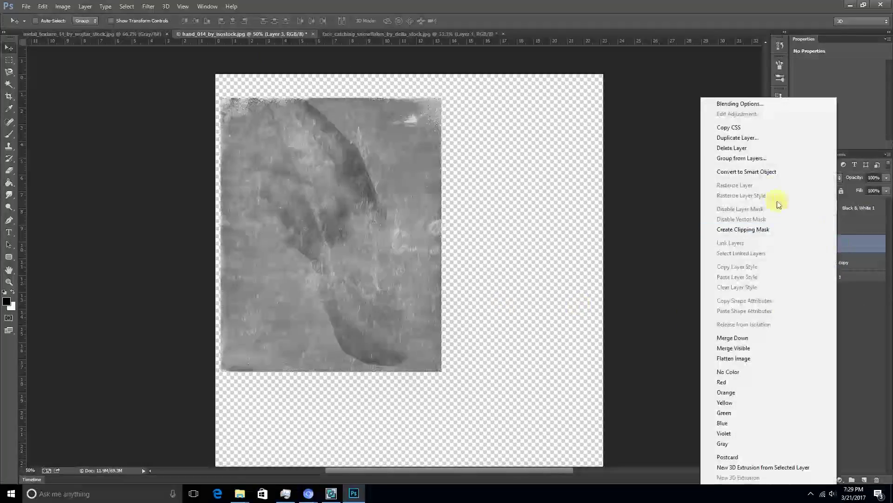
{"action": "left_click", "coordinate": [861, 244]}
{"action": "left_click_drag", "start_coordinate": [841, 242], "coordinate": [840, 224]}
{"action": "right_click", "coordinate": [840, 225]}
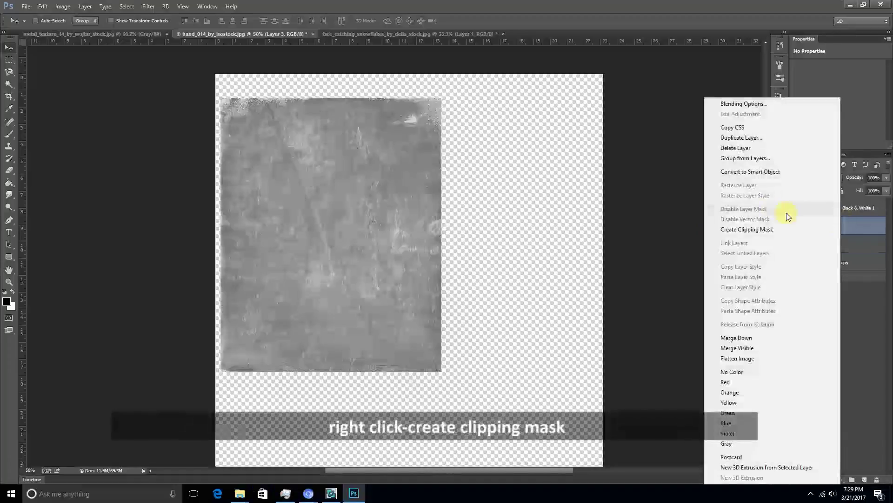
{"action": "left_click", "coordinate": [762, 229]}
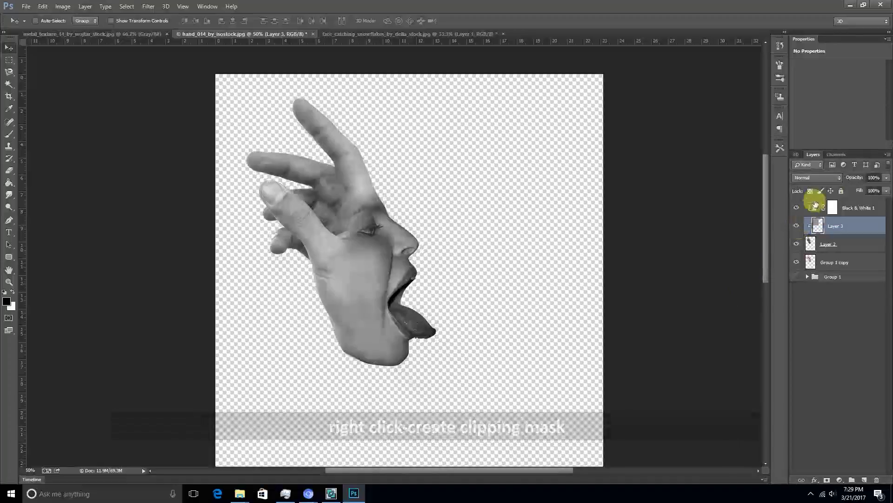
{"action": "left_click", "coordinate": [822, 177]}
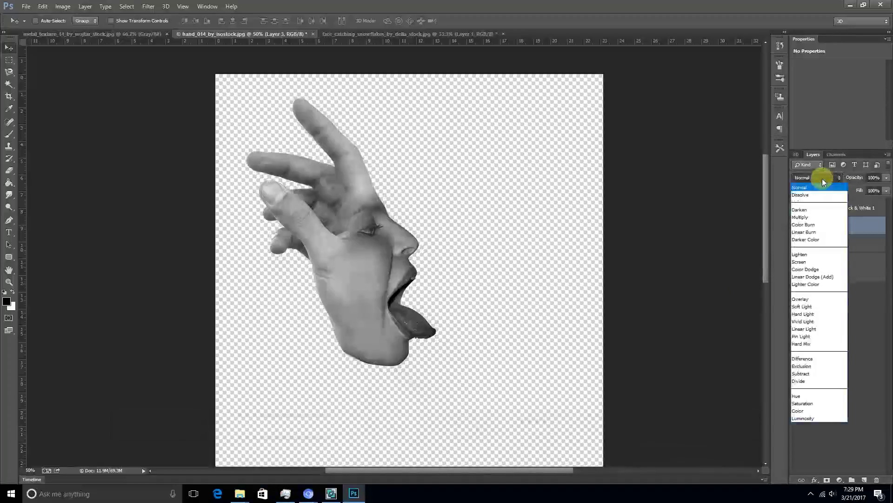
{"action": "left_click", "coordinate": [815, 306]}
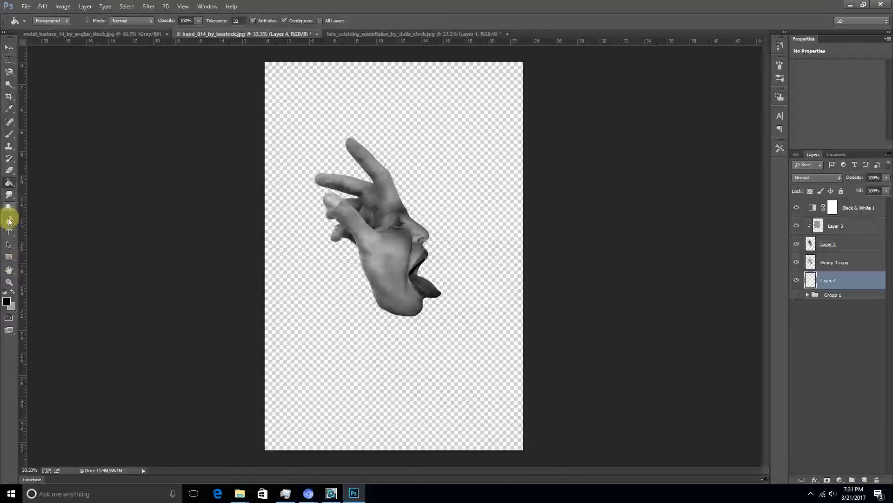
Fill the empty background layer with dark grey and add a new layer above it.
{"action": "left_click", "coordinate": [9, 301]}
{"action": "left_click", "coordinate": [409, 244]}
{"action": "left_click", "coordinate": [658, 262]}
{"action": "left_click", "coordinate": [379, 313]}
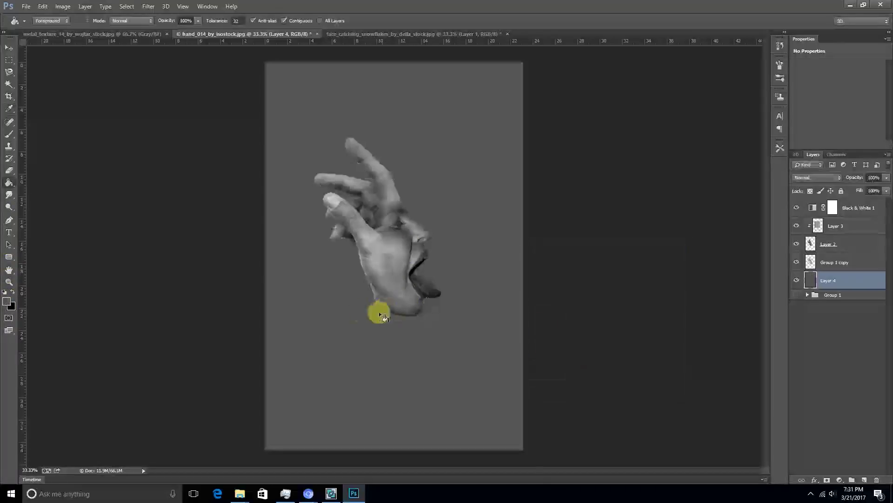
{"action": "left_click", "coordinate": [9, 47]}
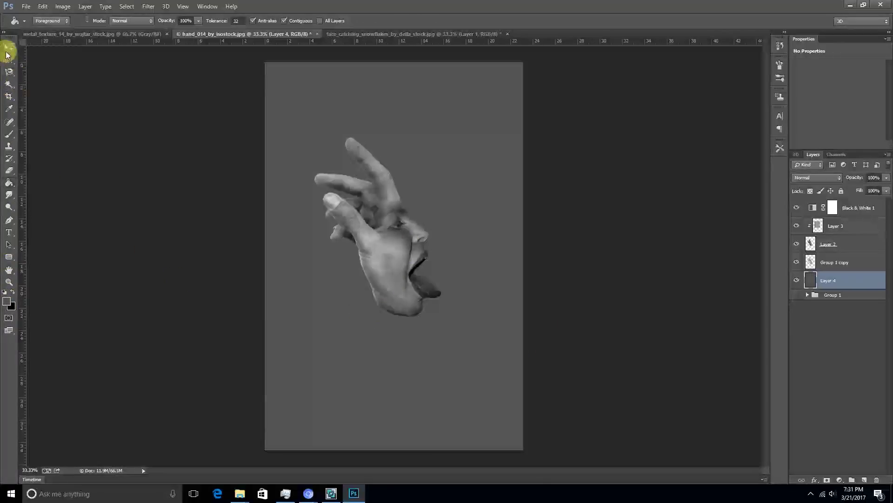
{"action": "left_click", "coordinate": [861, 481]}
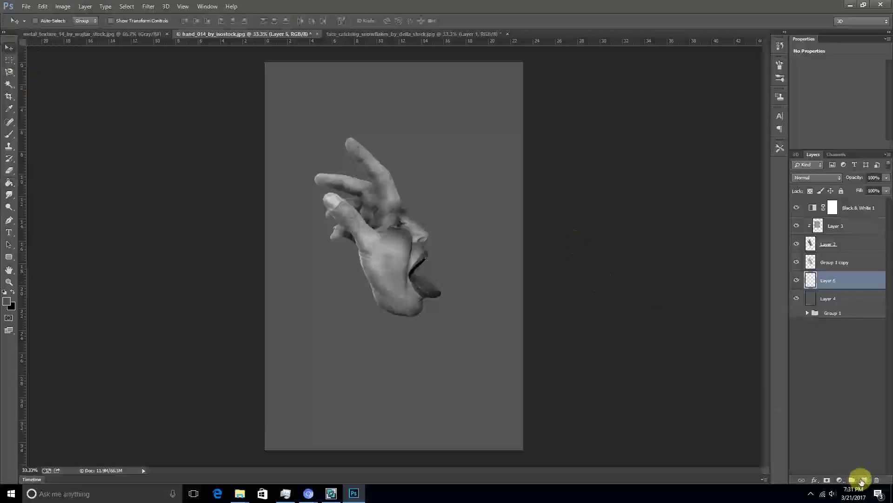
Choose a darker grey brush colour and add a new Layer 6 at the top of the stack.
{"action": "key", "text": "b"}
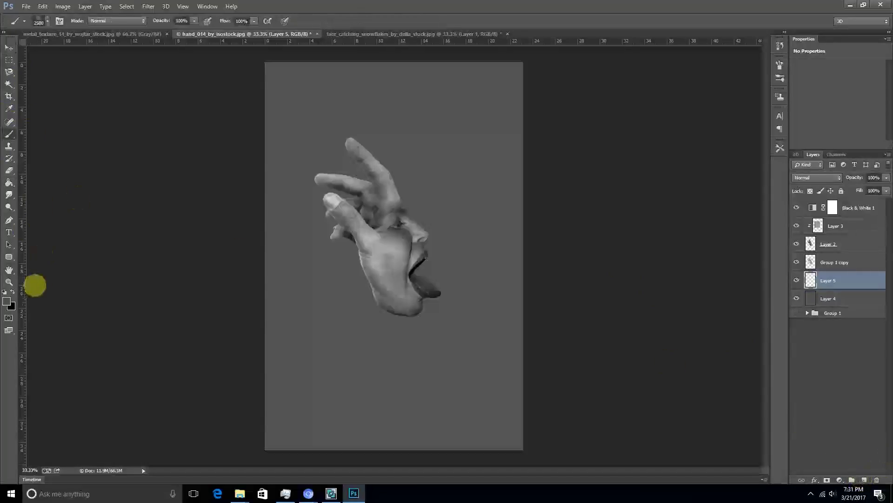
{"action": "left_click", "coordinate": [8, 300]}
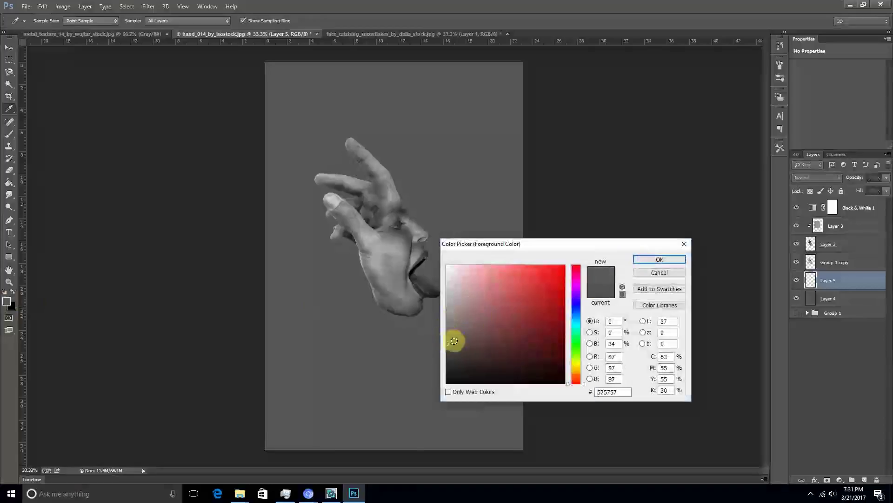
{"action": "left_click_drag", "start_coordinate": [448, 339], "coordinate": [448, 356]}
{"action": "left_click", "coordinate": [650, 262]}
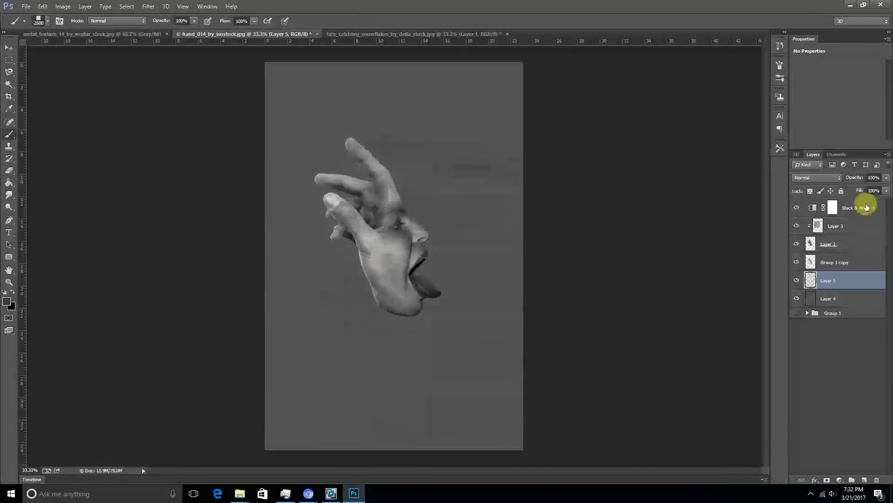
{"action": "left_click", "coordinate": [866, 207]}
{"action": "left_click", "coordinate": [866, 482]}
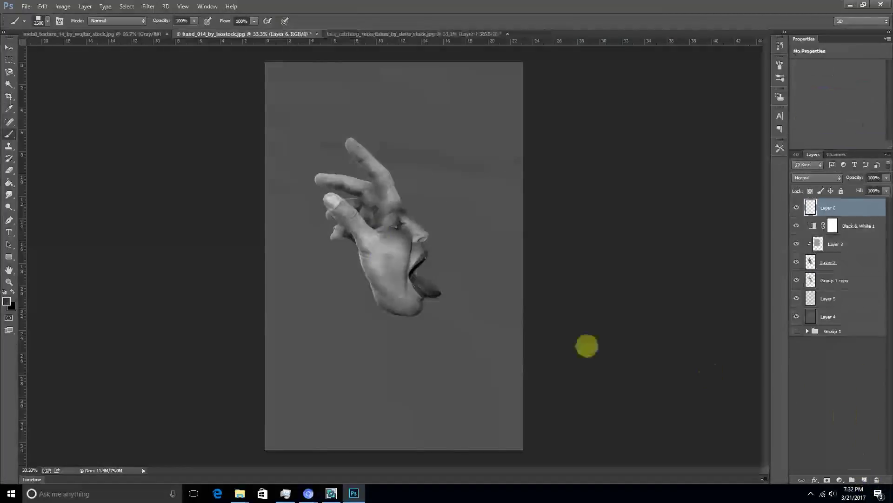
Stamp a faint mid-grey texture across the canvas on Layer 6 with a large textured brush.
{"action": "left_click", "coordinate": [7, 304]}
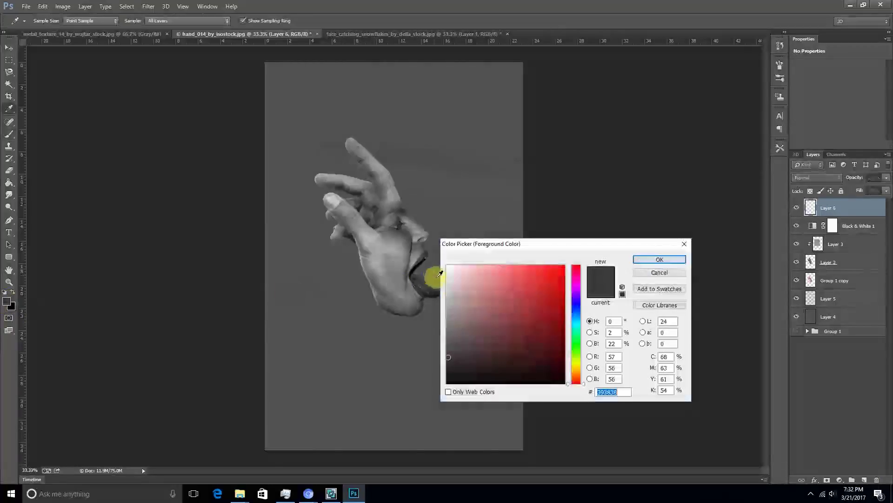
{"action": "left_click", "coordinate": [447, 326]}
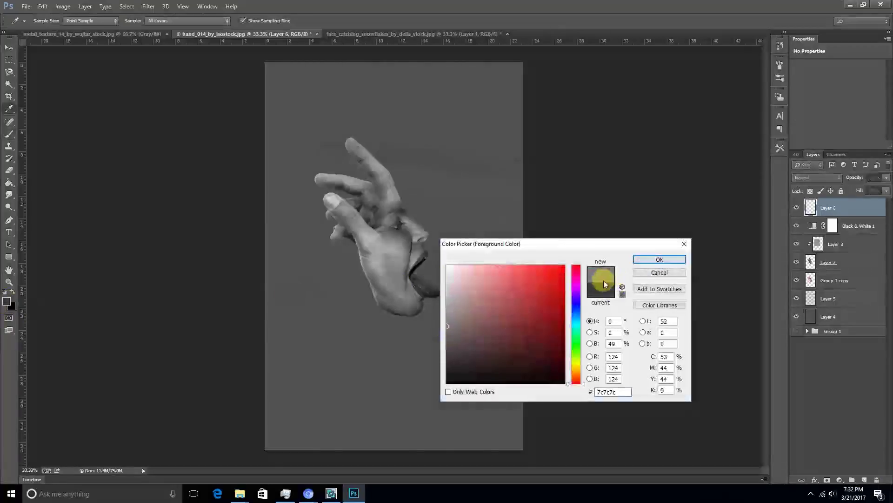
{"action": "left_click", "coordinate": [660, 259]}
{"action": "key", "text": "b"}
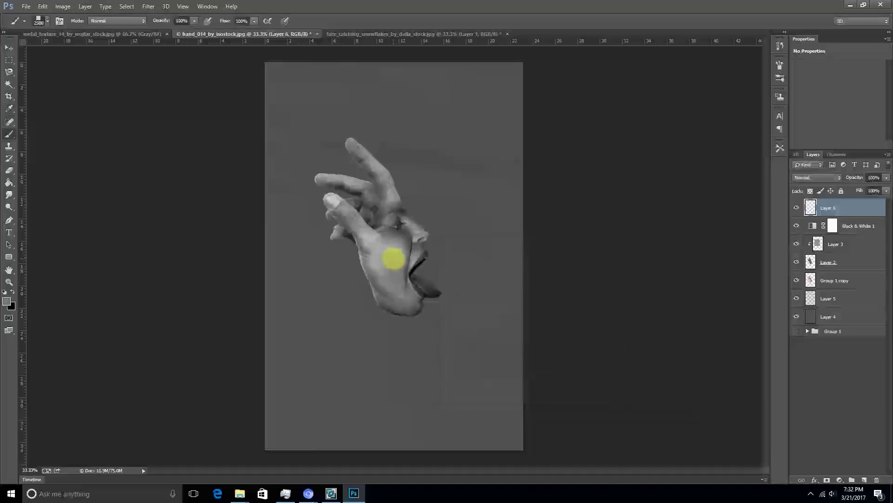
{"action": "left_click", "coordinate": [394, 259]}
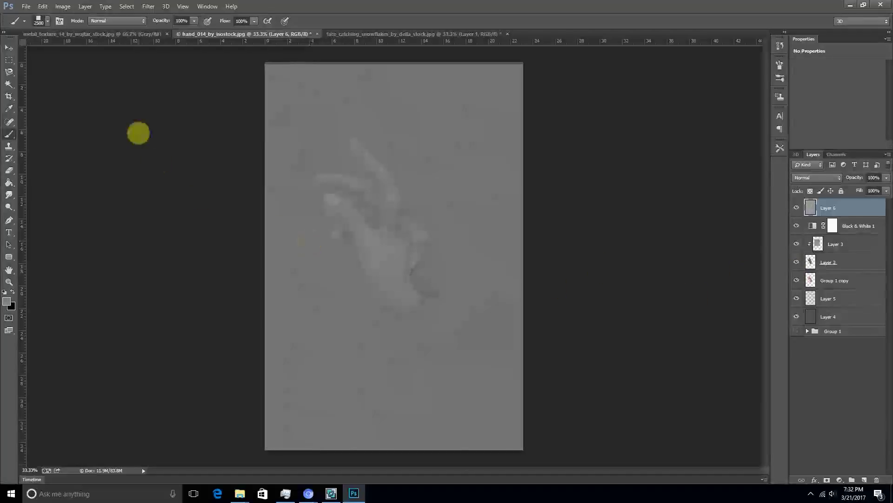
{"action": "key", "text": "ctrl+z"}
{"action": "left_click", "coordinate": [44, 22]}
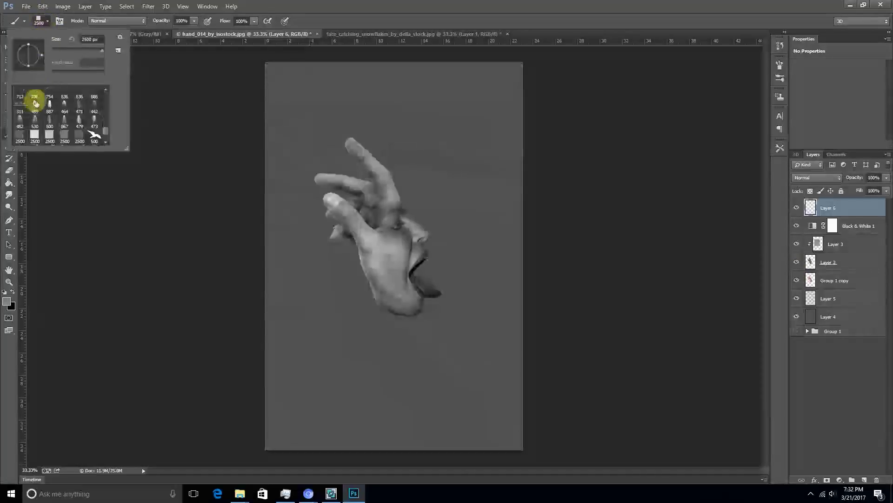
{"action": "double_click", "coordinate": [19, 138]}
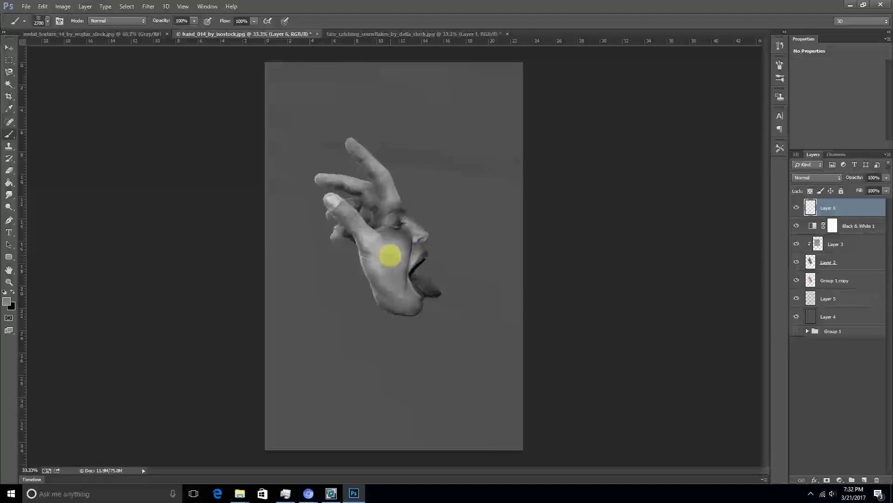
{"action": "left_click", "coordinate": [390, 256]}
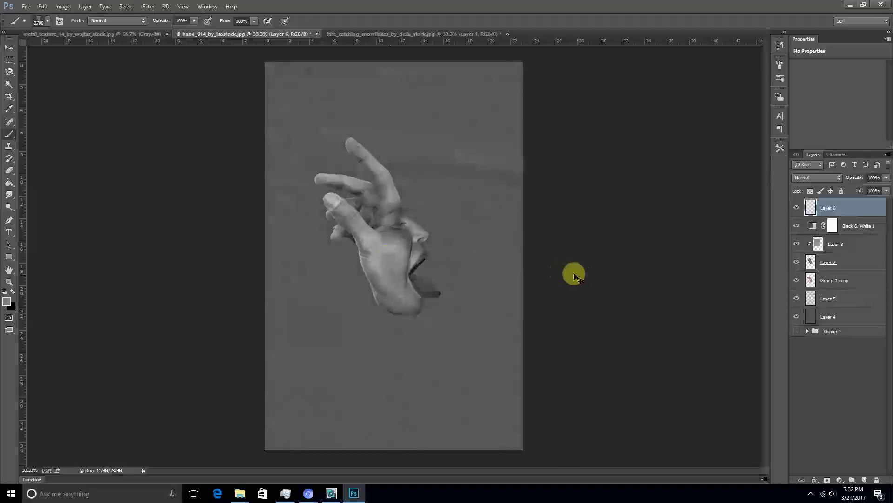
Confirm Layer 6's blend mode is left on Normal.
{"action": "scroll", "coordinate": [574, 276], "scroll_direction": "up", "scroll_amount": 1}
{"action": "scroll", "coordinate": [540, 265], "scroll_direction": "up", "scroll_amount": 1}
{"action": "scroll", "coordinate": [559, 265], "scroll_direction": "down", "scroll_amount": 1}
{"action": "scroll", "coordinate": [619, 264], "scroll_direction": "down", "scroll_amount": 1}
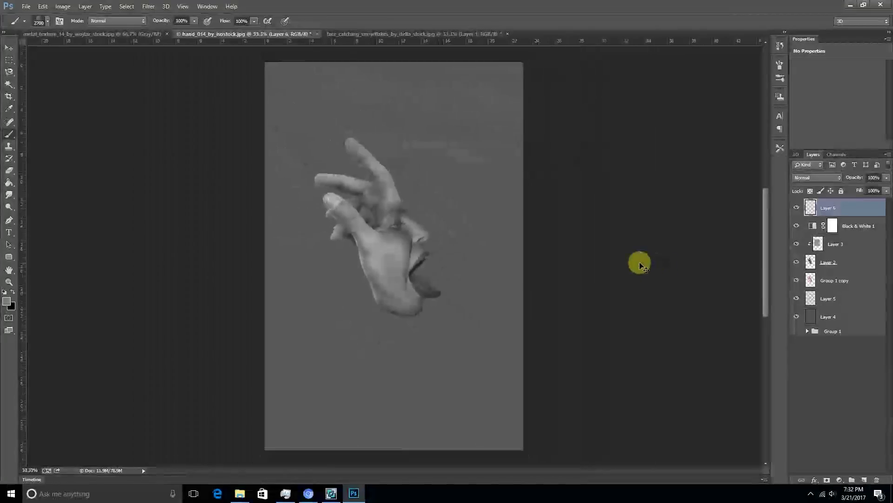
{"action": "scroll", "coordinate": [729, 255], "scroll_direction": "down", "scroll_amount": 1}
{"action": "scroll", "coordinate": [728, 255], "scroll_direction": "up", "scroll_amount": 1}
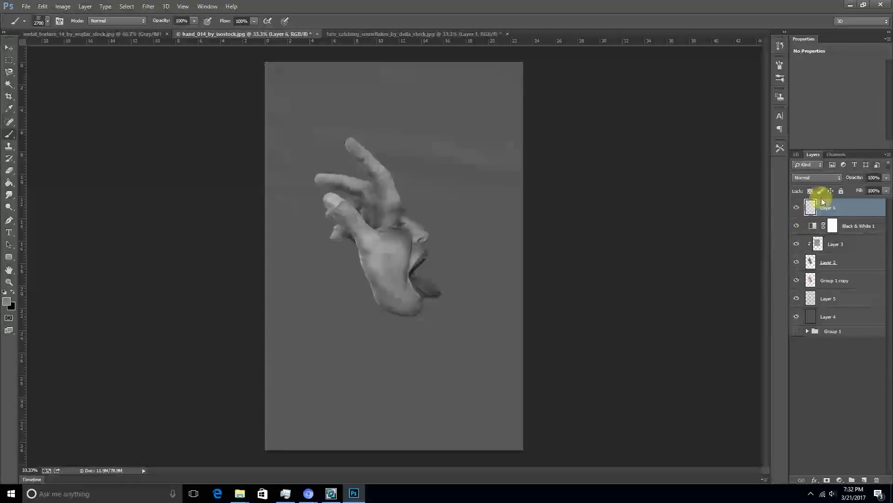
{"action": "left_click", "coordinate": [822, 177]}
Add a new layer, load the hand's outline as a selection and fill it with 50% gray.
{"action": "left_click", "coordinate": [817, 246]}
{"action": "left_click", "coordinate": [818, 262]}
{"action": "key", "text": "ctrl+shift+alt+n"}
{"action": "key", "text": "ctrl+plus"}
{"action": "key", "text": "o"}
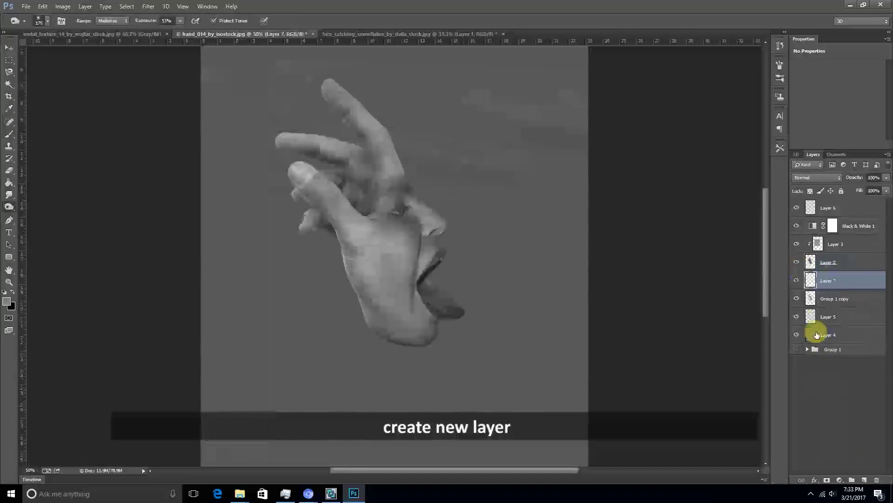
{"action": "left_click", "coordinate": [810, 298], "text": "ctrl"}
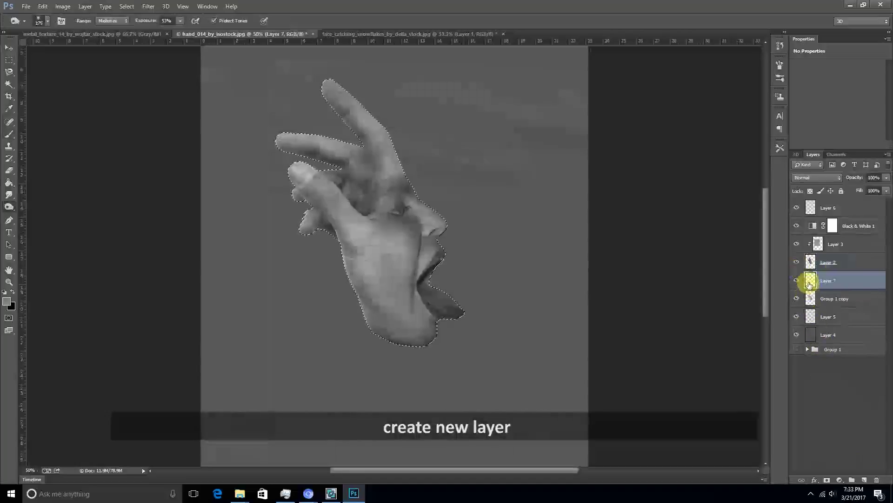
{"action": "left_click", "coordinate": [43, 7]}
{"action": "left_click", "coordinate": [60, 121]}
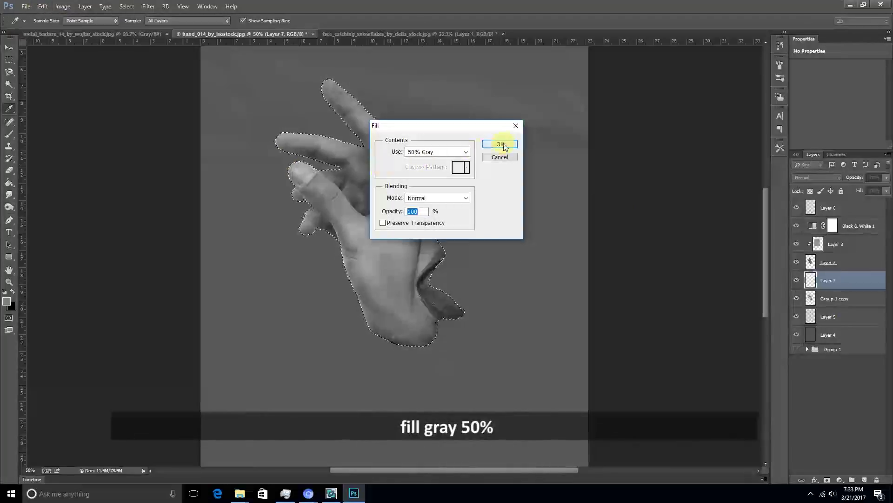
{"action": "left_click", "coordinate": [502, 144]}
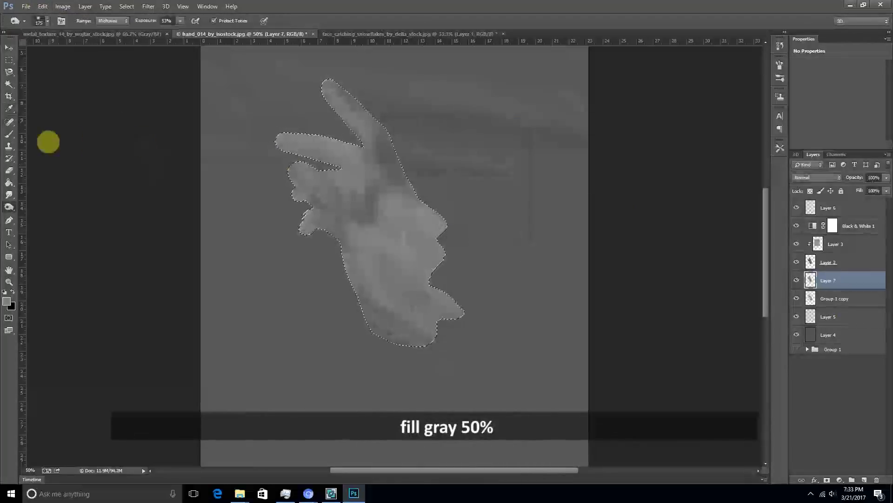
Set the gray layer to Soft Light and burn then dodge the fingers and palm.
{"action": "left_click", "coordinate": [797, 177]}
{"action": "left_click", "coordinate": [812, 307]}
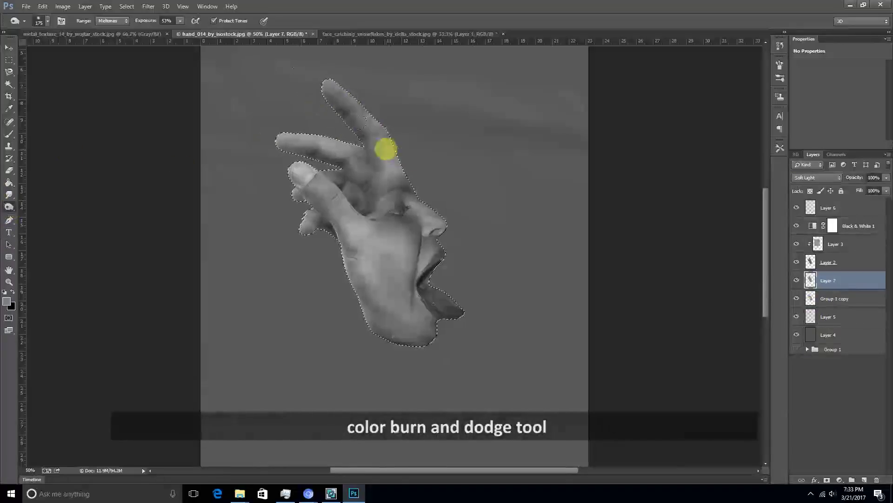
{"action": "mouse_move", "coordinate": [343, 235]}
{"action": "left_mouse_down"}
{"action": "mouse_move", "coordinate": [361, 265]}
{"action": "mouse_move", "coordinate": [264, 113]}
{"action": "left_mouse_up"}
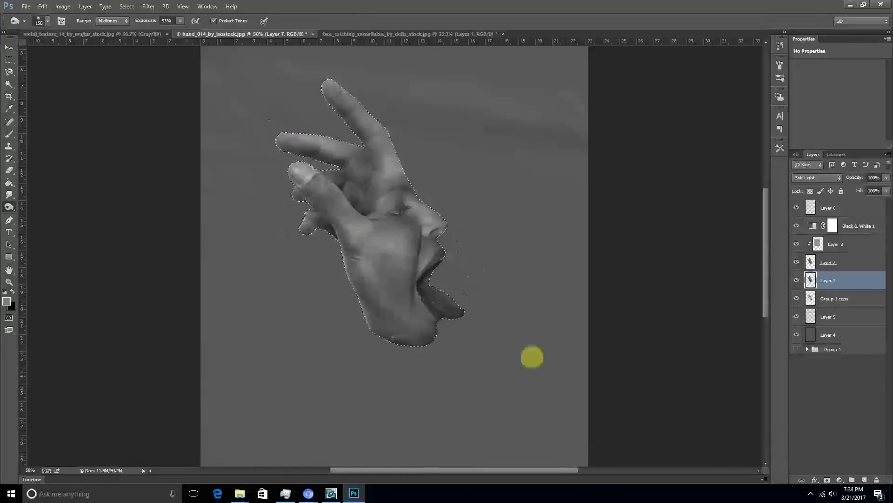
{"action": "left_click", "coordinate": [9, 206]}
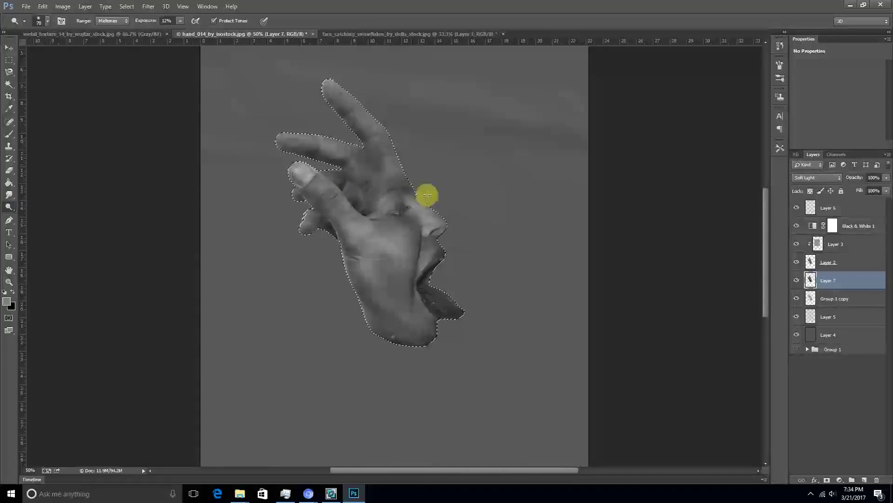
{"action": "scroll", "coordinate": [656, 302], "scroll_direction": "down", "scroll_amount": 3}
Draw a curved pen path above the nose and turn it into a selection.
{"action": "scroll", "coordinate": [487, 226], "scroll_direction": "up", "scroll_amount": 5}
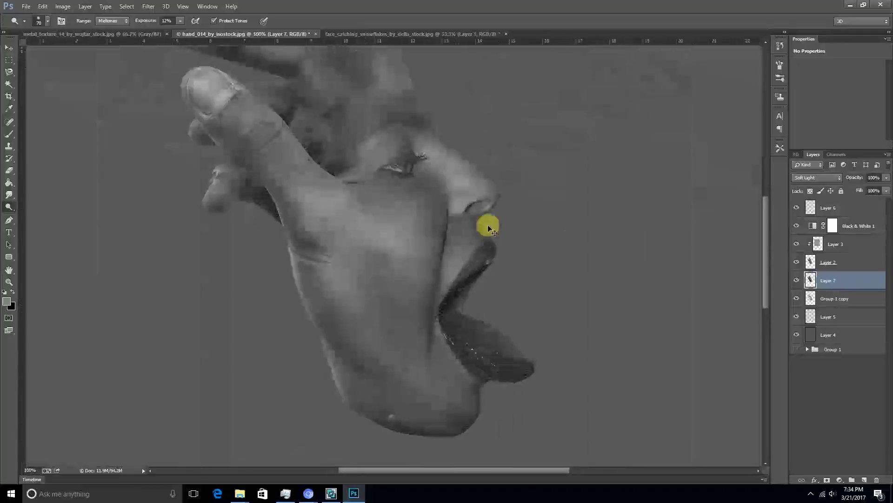
{"action": "scroll", "coordinate": [415, 185], "scroll_direction": "up", "scroll_amount": 1}
{"action": "key", "text": "p"}
{"action": "left_click_drag", "start_coordinate": [431, 195], "coordinate": [409, 148]}
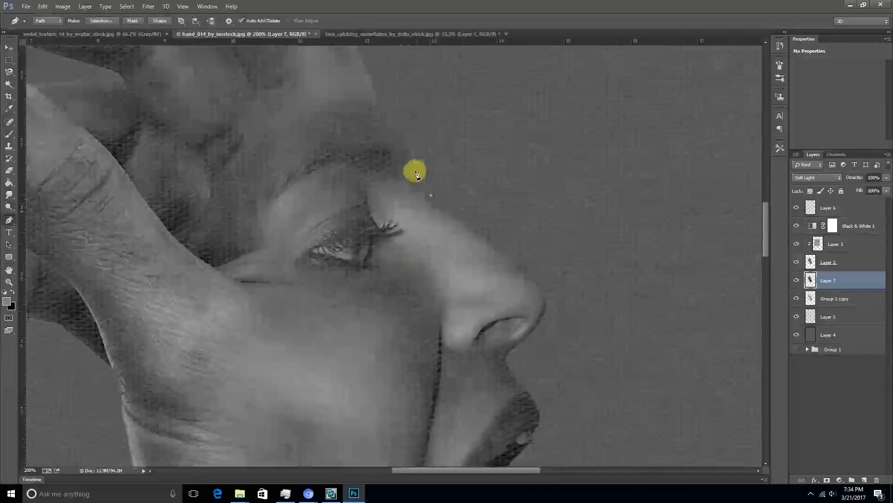
{"action": "right_click", "coordinate": [433, 198]}
{"action": "left_click", "coordinate": [454, 225]}
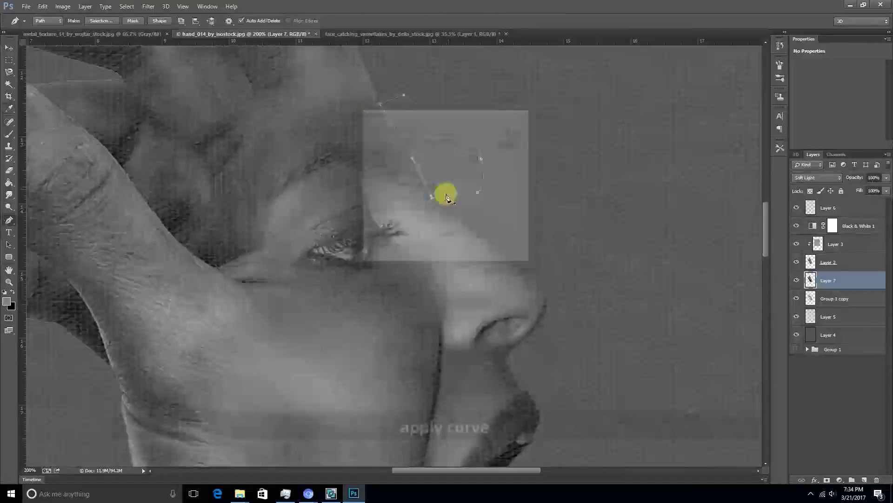
{"action": "left_click", "coordinate": [491, 143]}
Add a Curves adjustment above Layer 6 that darkens the shadows of the whole image.
{"action": "left_click", "coordinate": [814, 299]}
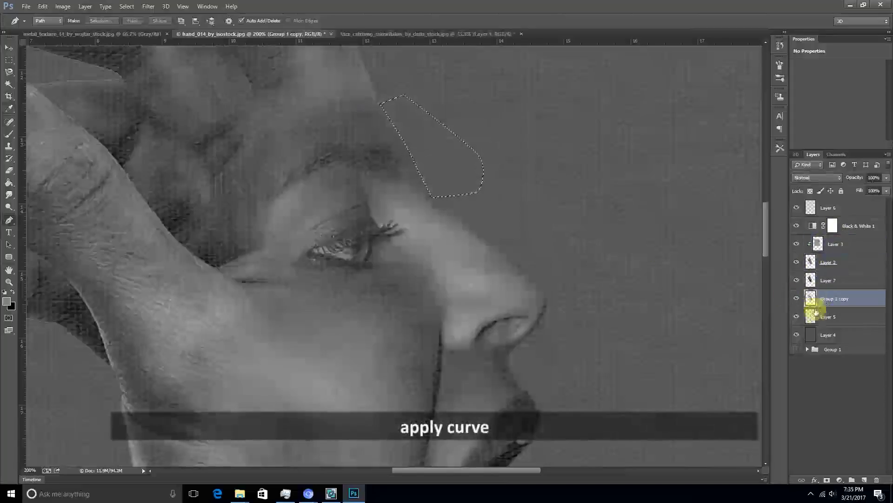
{"action": "scroll", "coordinate": [535, 283], "scroll_direction": "down", "scroll_amount": 4}
{"action": "left_click", "coordinate": [831, 207]}
{"action": "left_click", "coordinate": [840, 480]}
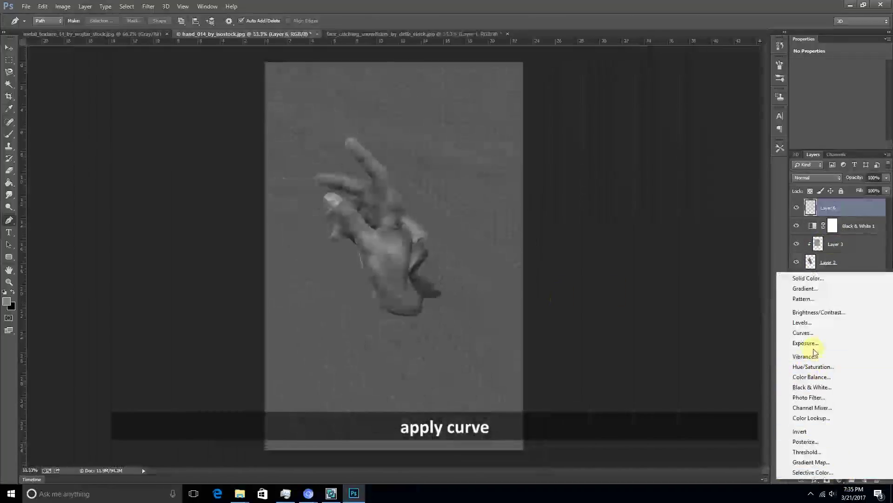
{"action": "left_click", "coordinate": [805, 332]}
{"action": "left_click_drag", "start_coordinate": [836, 130], "coordinate": [837, 135]}
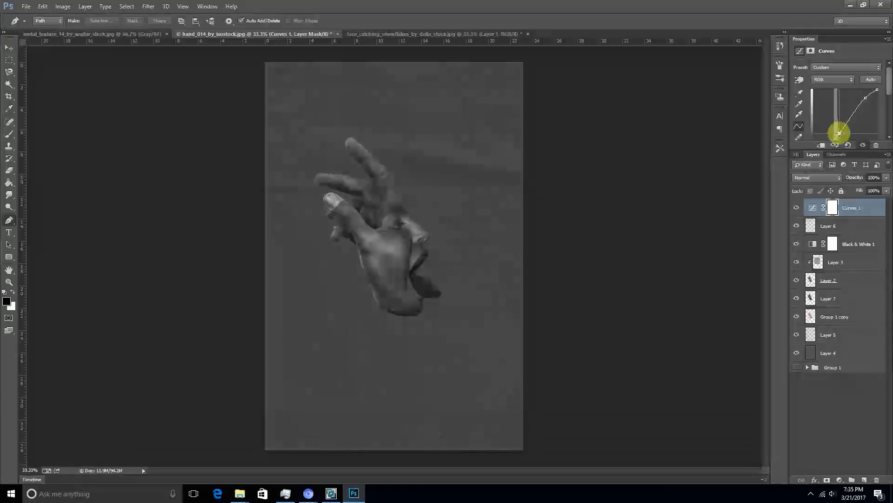
{"action": "left_click", "coordinate": [851, 110]}
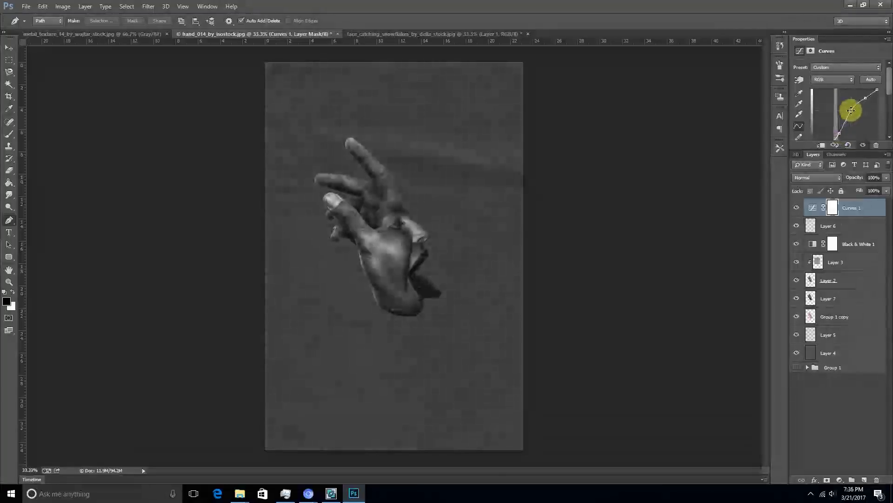
Clip a Curves 2 adjustment to Group 1 copy and reshape it to boost the hand's contrast.
{"action": "left_click", "coordinate": [833, 316]}
{"action": "left_click", "coordinate": [839, 480]}
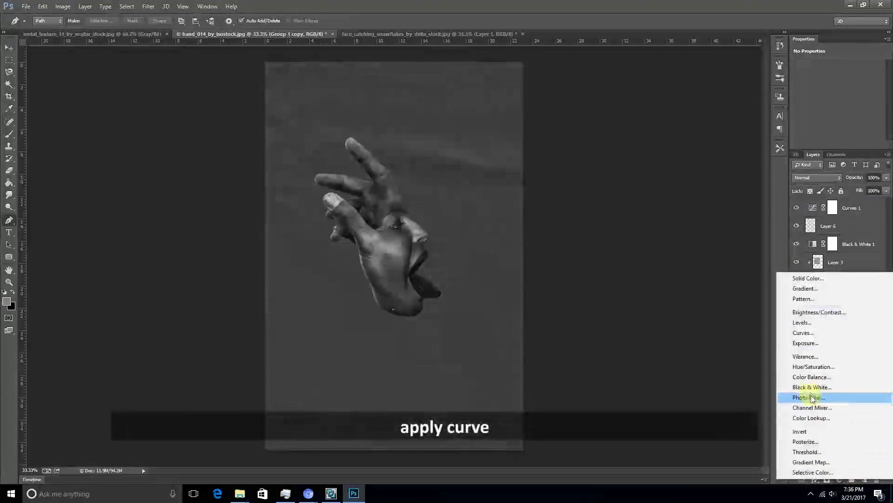
{"action": "left_click", "coordinate": [805, 333]}
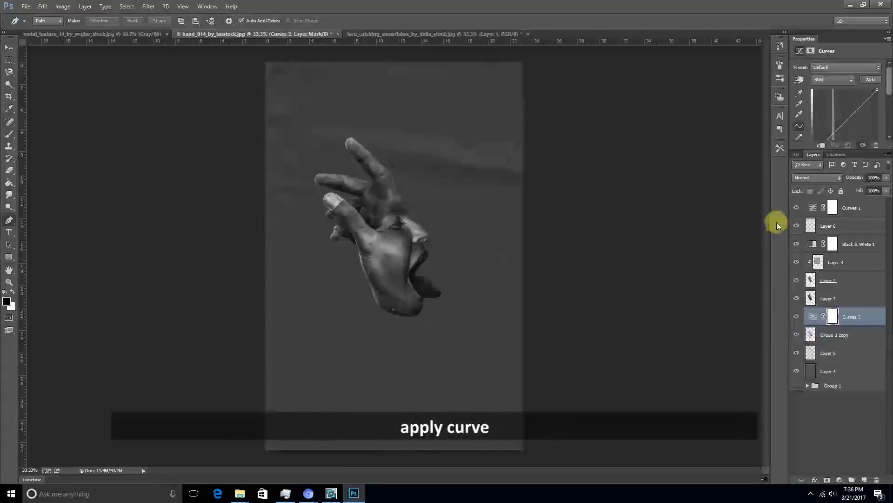
{"action": "left_click", "coordinate": [823, 145]}
{"action": "left_click_drag", "start_coordinate": [866, 102], "coordinate": [864, 104]}
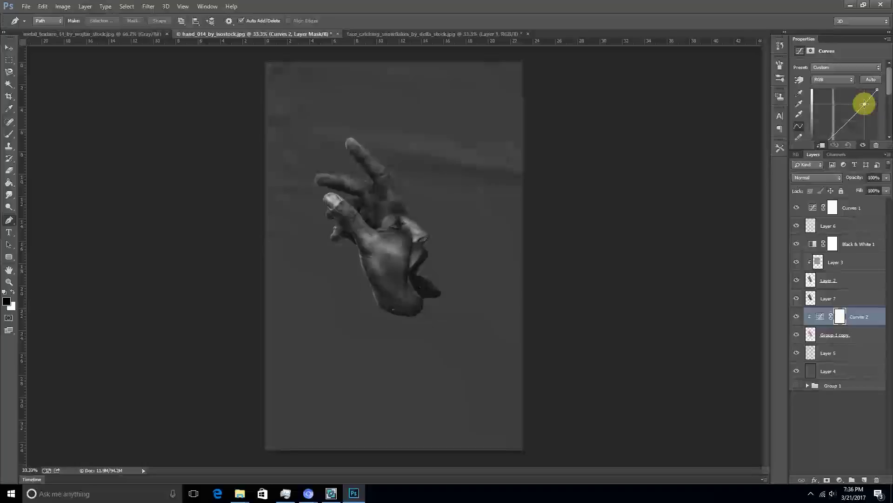
{"action": "left_click_drag", "start_coordinate": [864, 105], "coordinate": [878, 100]}
{"action": "left_click_drag", "start_coordinate": [838, 127], "coordinate": [837, 129]}
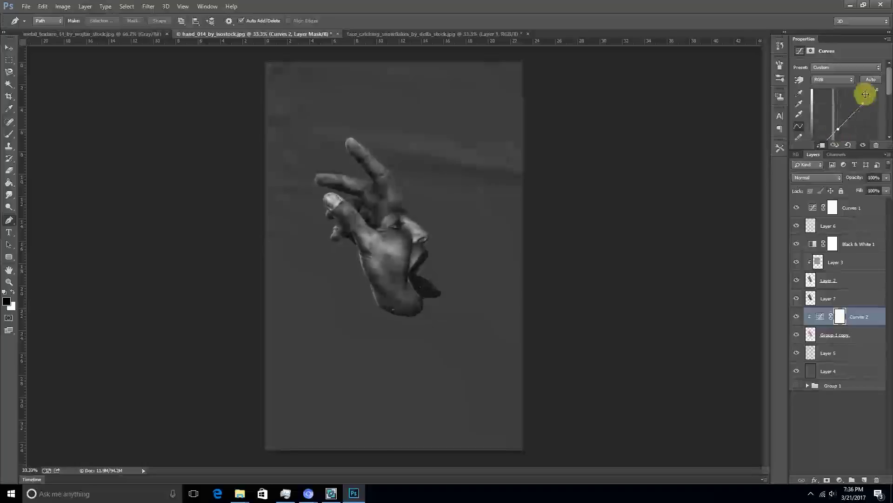
{"action": "left_click_drag", "start_coordinate": [866, 95], "coordinate": [863, 101]}
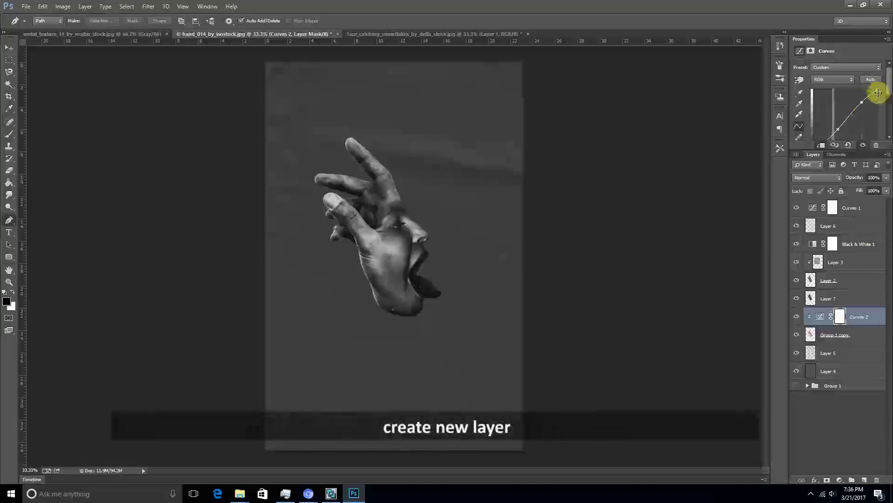
On new Layer 8, paint a glow around the hand with a huge soft brush.
{"action": "key", "text": "ctrl+shift+alt+n"}
{"action": "key", "text": "b"}
{"action": "left_click", "coordinate": [47, 21]}
{"action": "double_click", "coordinate": [74, 120]}
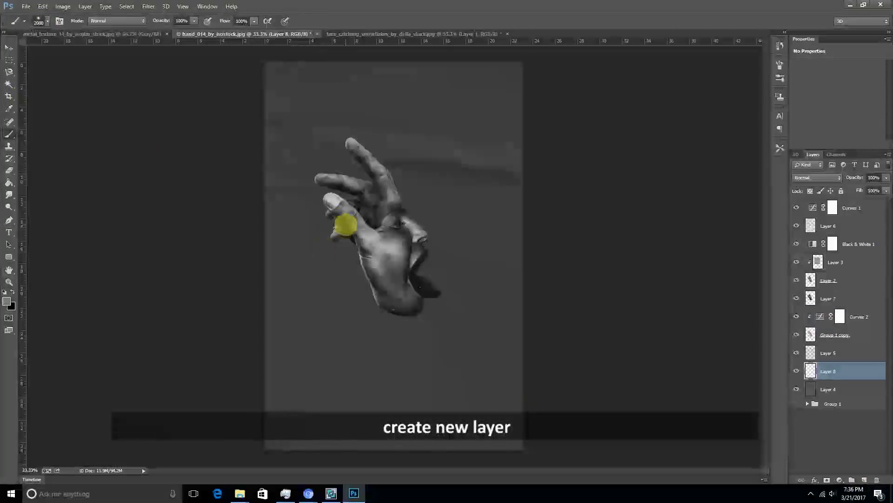
{"action": "left_click_drag", "start_coordinate": [391, 245], "coordinate": [387, 199]}
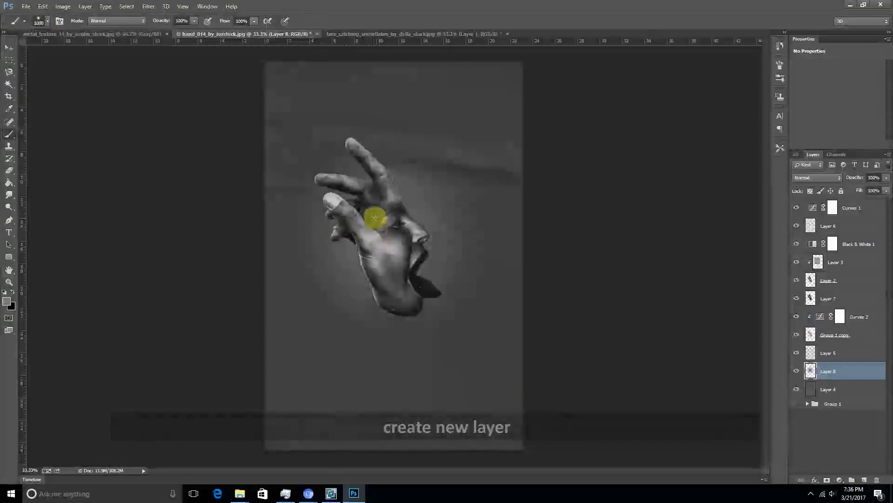
{"action": "key", "text": "bracketleft"}
{"action": "left_click_drag", "start_coordinate": [419, 316], "coordinate": [382, 335]}
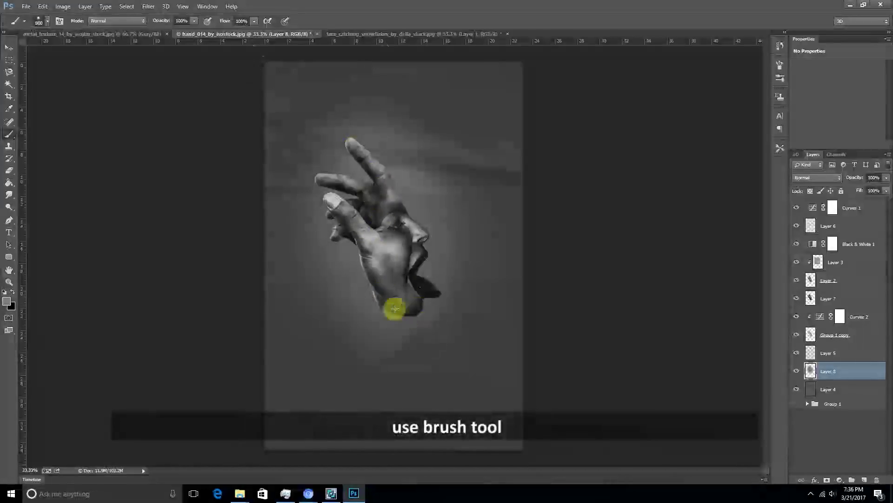
Brighten the area right of the lower hand with a smaller brush, then select Curves 1.
{"action": "key", "text": "bracketleft"}
{"action": "left_click_drag", "start_coordinate": [419, 295], "coordinate": [555, 330]}
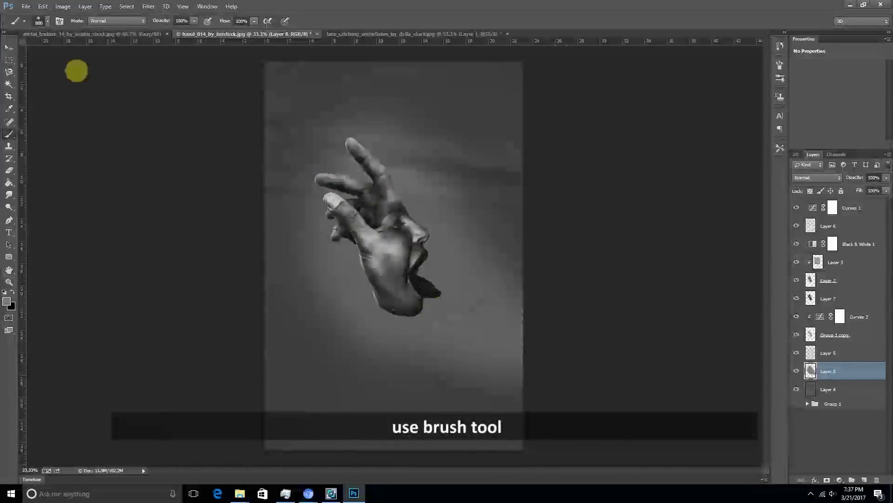
{"action": "left_click", "coordinate": [8, 48]}
{"action": "scroll", "coordinate": [459, 205], "scroll_direction": "up", "scroll_amount": 1}
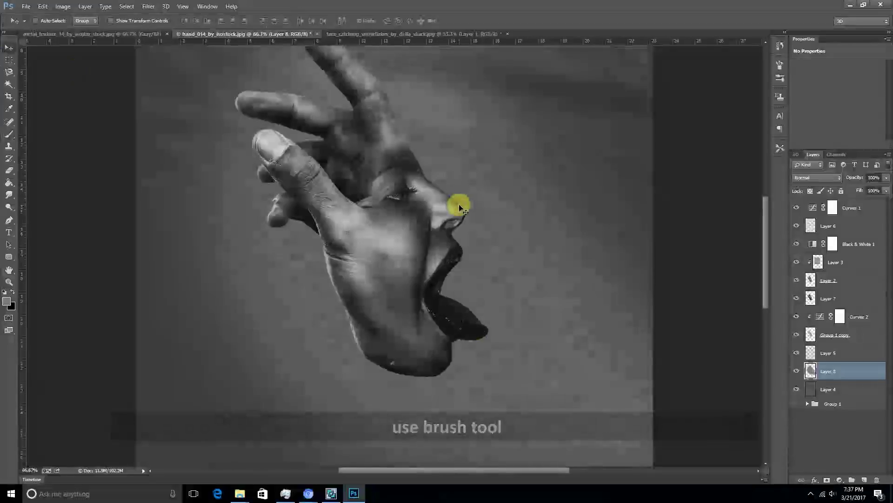
{"action": "scroll", "coordinate": [459, 205], "scroll_direction": "down", "scroll_amount": 2}
{"action": "scroll", "coordinate": [533, 275], "scroll_direction": "up", "scroll_amount": 1}
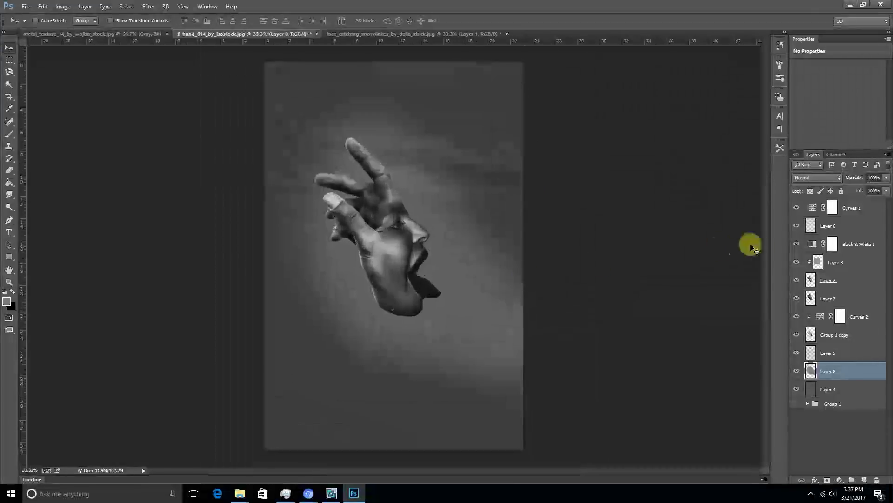
{"action": "left_click", "coordinate": [858, 206]}
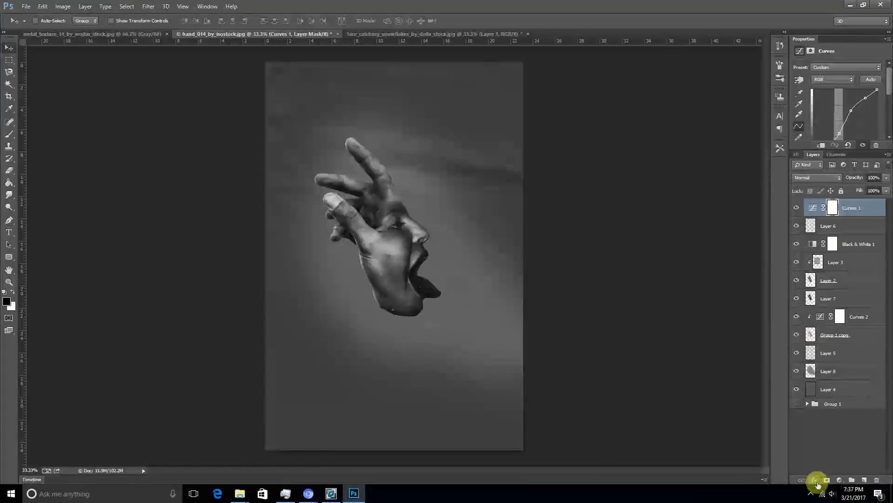
Dodge the fingers, palm and thumb on Group 1 copy, hiding Layer 8 to compare.
{"action": "left_click", "coordinate": [814, 479]}
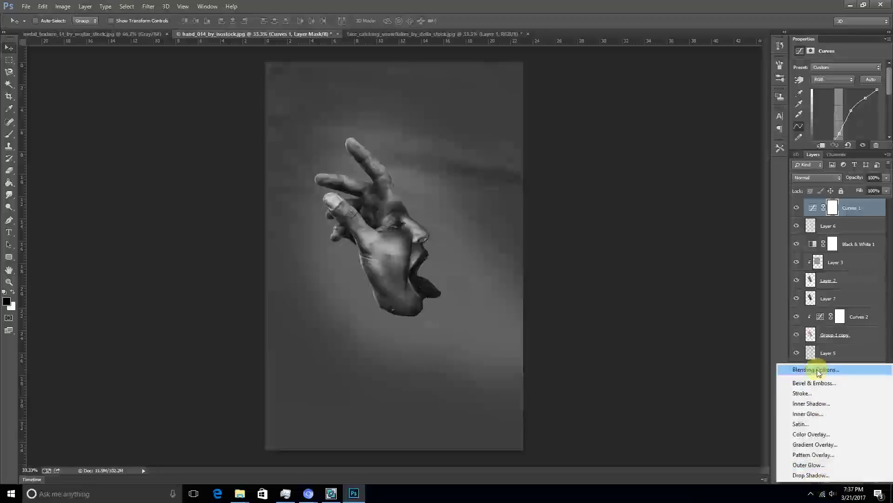
{"action": "left_click", "coordinate": [764, 281]}
{"action": "left_click", "coordinate": [808, 335]}
{"action": "left_click", "coordinate": [10, 196]}
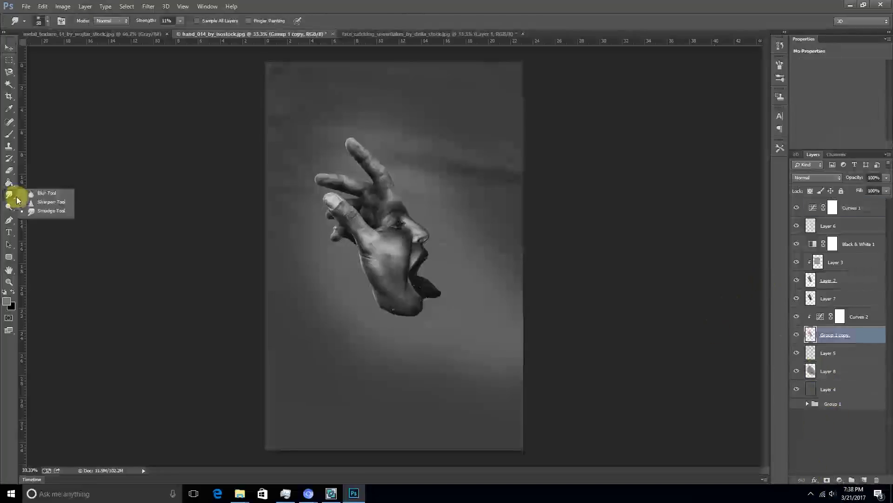
{"action": "left_click_drag", "start_coordinate": [9, 206], "coordinate": [46, 205]}
{"action": "mouse_move", "coordinate": [363, 150]}
{"action": "left_mouse_down"}
{"action": "mouse_move", "coordinate": [392, 184]}
{"action": "mouse_move", "coordinate": [353, 130]}
{"action": "mouse_move", "coordinate": [373, 160]}
{"action": "left_mouse_up"}
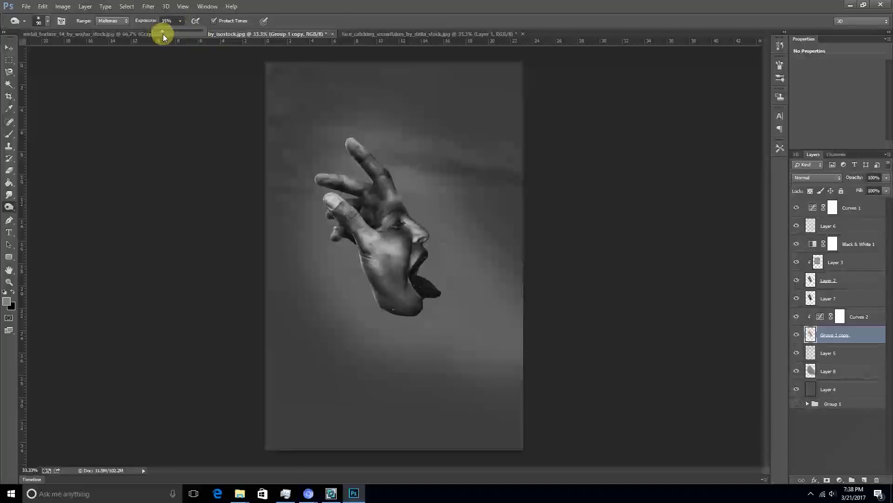
{"action": "mouse_move", "coordinate": [355, 135]}
{"action": "left_mouse_down"}
{"action": "mouse_move", "coordinate": [403, 180]}
{"action": "mouse_move", "coordinate": [345, 131]}
{"action": "mouse_move", "coordinate": [398, 184]}
{"action": "mouse_move", "coordinate": [414, 219]}
{"action": "mouse_move", "coordinate": [392, 187]}
{"action": "mouse_move", "coordinate": [405, 220]}
{"action": "left_mouse_up"}
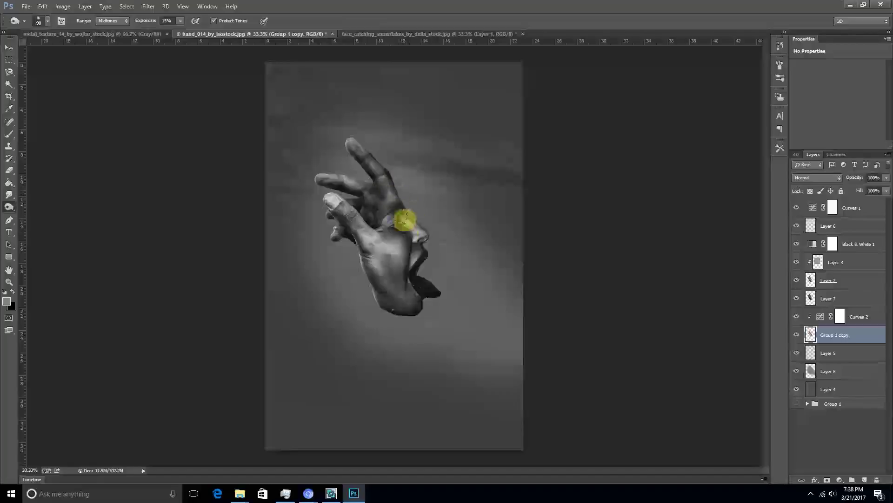
{"action": "mouse_move", "coordinate": [391, 189]}
{"action": "left_mouse_down"}
{"action": "mouse_move", "coordinate": [375, 243]}
{"action": "mouse_move", "coordinate": [391, 203]}
{"action": "mouse_move", "coordinate": [320, 163]}
{"action": "mouse_move", "coordinate": [307, 263]}
{"action": "mouse_move", "coordinate": [360, 253]}
{"action": "mouse_move", "coordinate": [376, 297]}
{"action": "mouse_move", "coordinate": [368, 291]}
{"action": "left_mouse_up"}
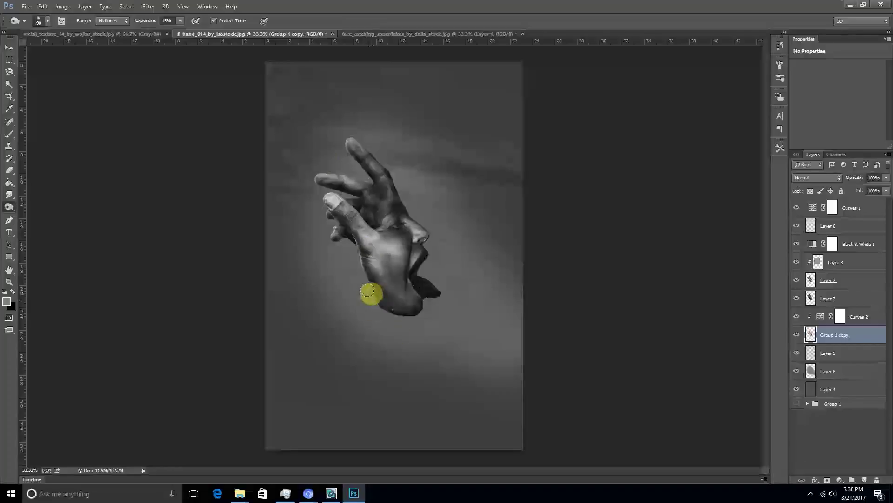
{"action": "mouse_move", "coordinate": [363, 270]}
{"action": "left_mouse_down"}
{"action": "mouse_move", "coordinate": [303, 209]}
{"action": "mouse_move", "coordinate": [319, 205]}
{"action": "mouse_move", "coordinate": [326, 236]}
{"action": "mouse_move", "coordinate": [446, 319]}
{"action": "mouse_move", "coordinate": [552, 347]}
{"action": "left_mouse_up"}
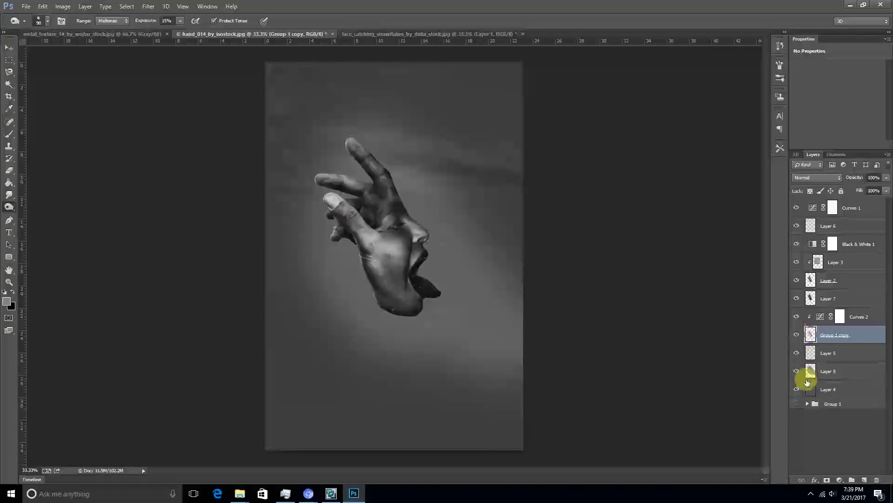
{"action": "left_click", "coordinate": [796, 371]}
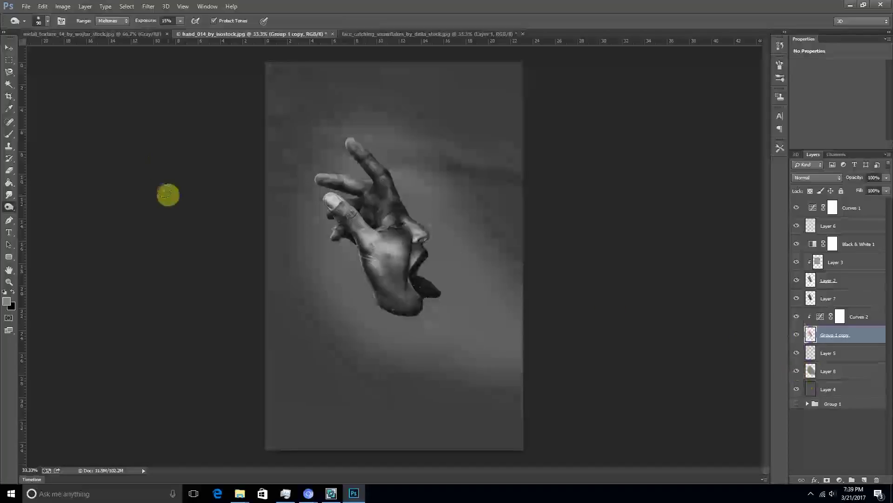
Write a white SURREAL title below the hand.
{"action": "left_click", "coordinate": [11, 233]}
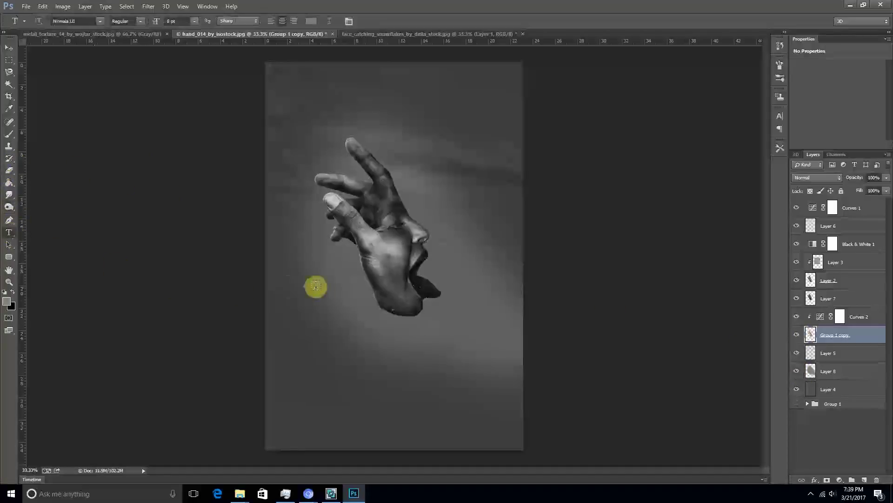
{"action": "left_click", "coordinate": [353, 332]}
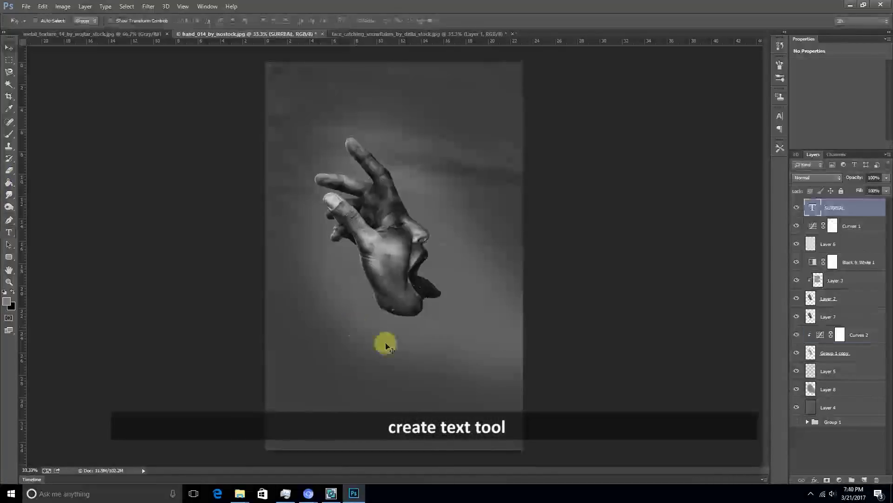
{"action": "left_click_drag", "start_coordinate": [383, 343], "coordinate": [422, 329]}
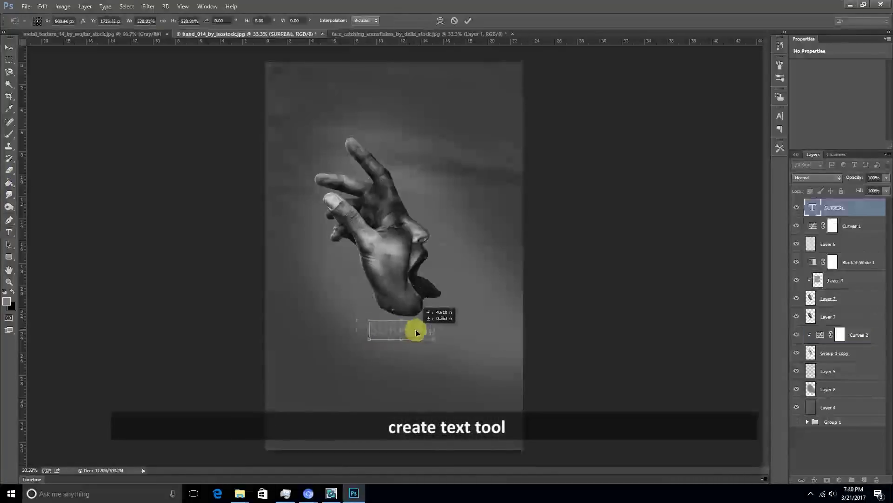
{"action": "double_click", "coordinate": [812, 208]}
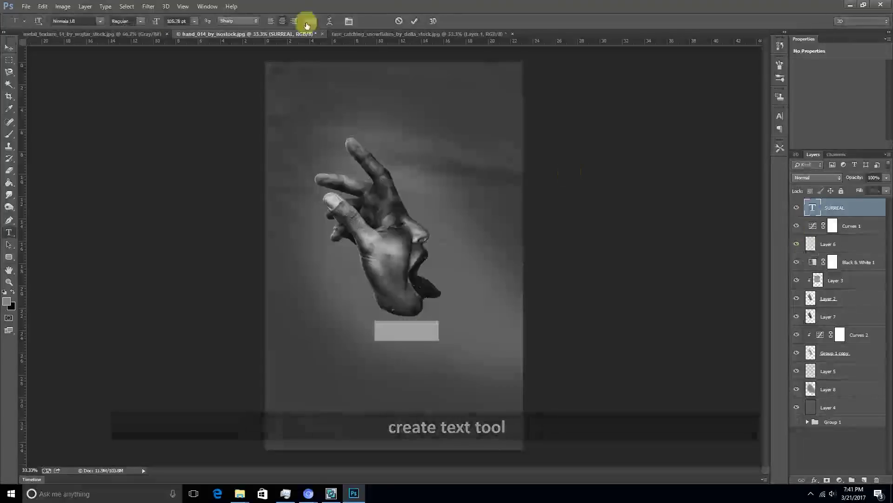
{"action": "left_click", "coordinate": [311, 21]}
{"action": "left_click", "coordinate": [450, 271]}
{"action": "key", "text": "Return"}
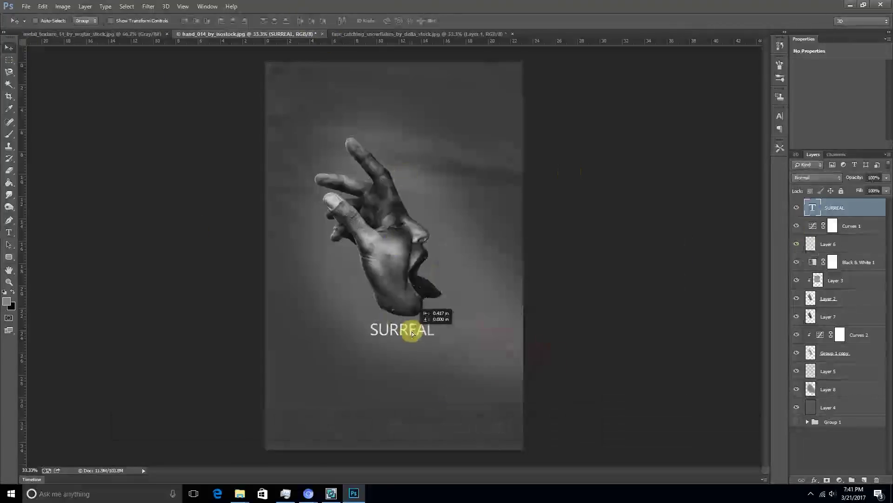
Duplicate the title as a smaller 'PHOTOSHOP MANIPULATION' subtitle beneath SURREAL.
{"action": "left_click_drag", "start_coordinate": [407, 329], "coordinate": [404, 345]}
{"action": "double_click", "coordinate": [813, 212]}
{"action": "type", "text": "PHOTOSHOP MANIPULATION"}
{"action": "key", "text": "ctrl+Return"}
{"action": "key", "text": "v"}
{"action": "key", "text": "ctrl+t"}
{"action": "left_click_drag", "start_coordinate": [507, 354], "coordinate": [425, 342]}
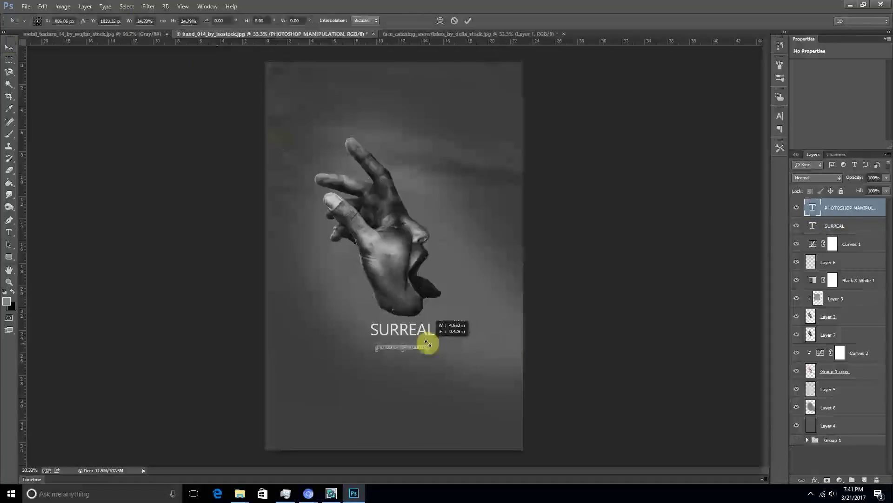
Make SURREAL bold and resize the subtitle to match the title's width.
{"action": "key", "text": "Return"}
{"action": "double_click", "coordinate": [813, 225]}
{"action": "left_click", "coordinate": [127, 21]}
{"action": "left_click", "coordinate": [134, 47]}
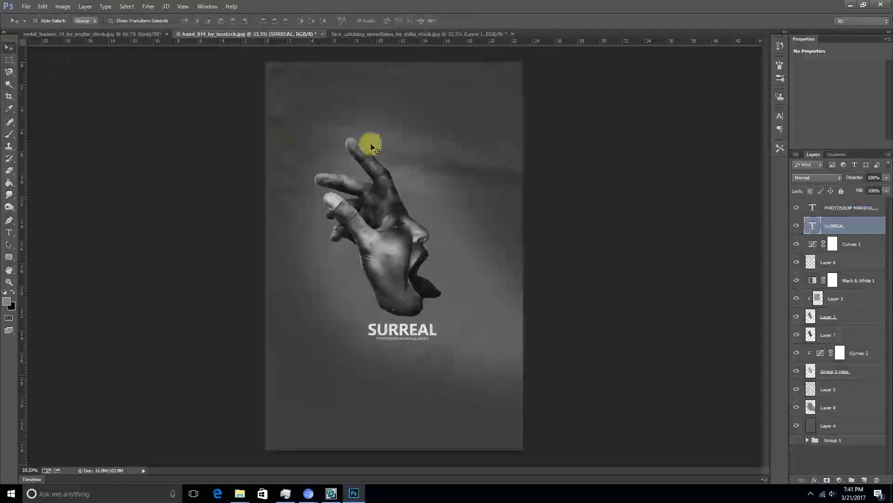
{"action": "key", "text": "ctrl+plus"}
{"action": "key", "text": "alt+bracketright"}
{"action": "key", "text": "ctrl+t"}
{"action": "left_click_drag", "start_coordinate": [475, 401], "coordinate": [522, 400]}
{"action": "key", "text": "Return"}
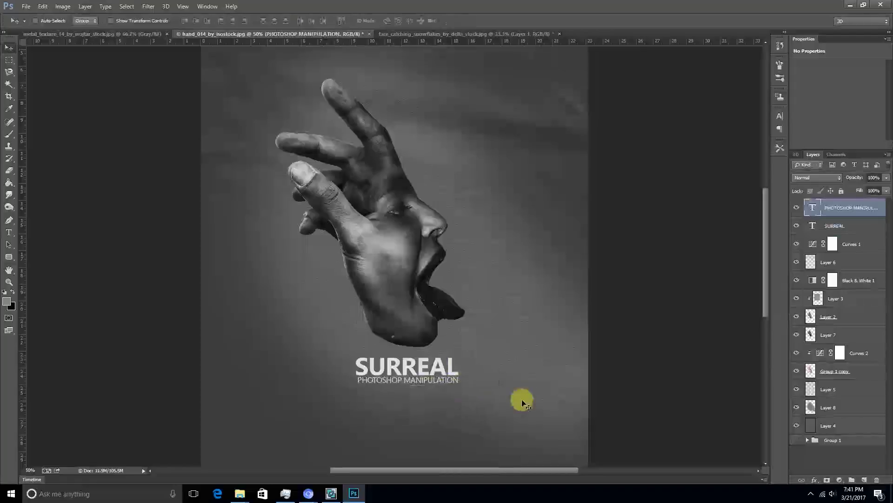
{"action": "key", "text": "ctrl+minus"}
{"action": "key", "text": "ctrl+minus"}
{"action": "key", "text": "ctrl+minus"}
Create a new empty Layer 9 and get the Ellipse tool ready.
{"action": "key", "text": "ctrl+plus"}
{"action": "left_click", "coordinate": [875, 425]}
{"action": "key", "text": "ctrl+shift+alt+n"}
{"action": "right_click", "coordinate": [9, 257]}
{"action": "left_click", "coordinate": [51, 272]}
Draw a small circle and place it just right of SURREAL.
{"action": "left_click_drag", "start_coordinate": [315, 143], "coordinate": [333, 161]}
{"action": "left_click_drag", "start_coordinate": [812, 423], "coordinate": [813, 228]}
{"action": "left_click_drag", "start_coordinate": [325, 153], "coordinate": [437, 314]}
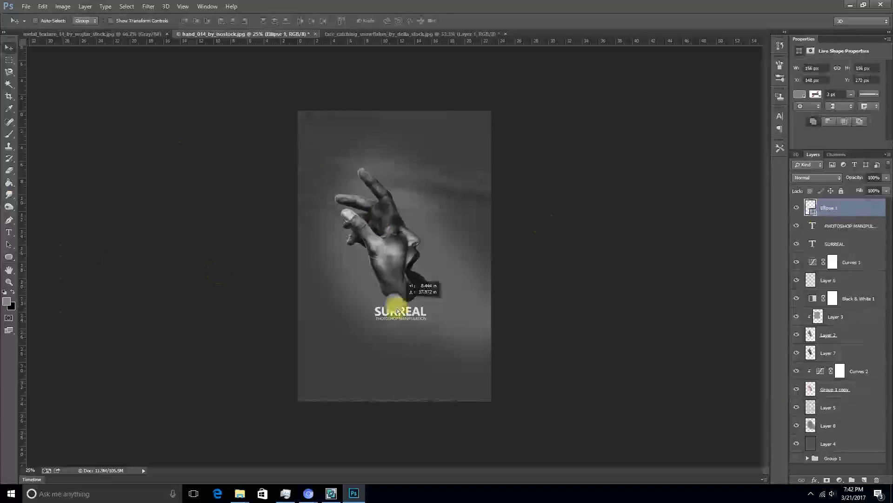
{"action": "key", "text": "ctrl+plus"}
{"action": "left_click_drag", "start_coordinate": [477, 366], "coordinate": [471, 370]}
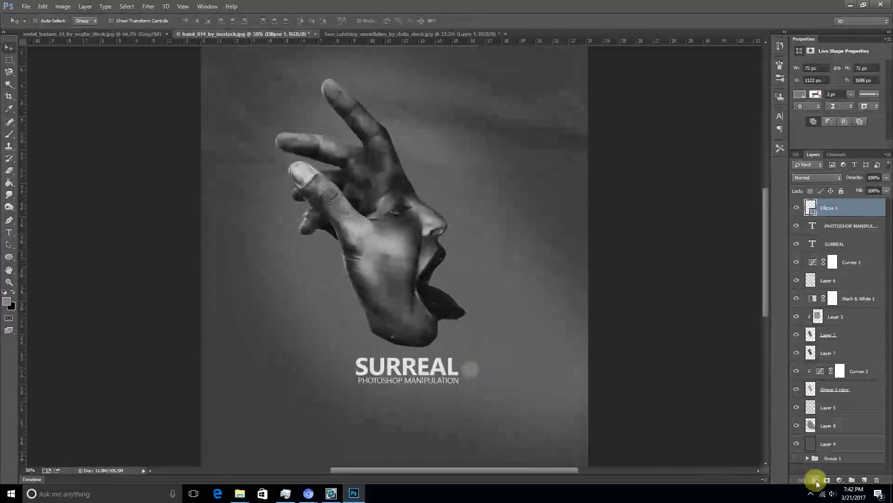
Give the circle a red Color Overlay layer style.
{"action": "left_click", "coordinate": [814, 480]}
{"action": "left_click", "coordinate": [812, 432]}
{"action": "left_click", "coordinate": [718, 233]}
{"action": "left_click", "coordinate": [799, 217]}
{"action": "left_click", "coordinate": [816, 480]}
{"action": "left_click", "coordinate": [812, 432]}
{"action": "left_click", "coordinate": [718, 234]}
{"action": "left_click", "coordinate": [479, 293]}
{"action": "left_click", "coordinate": [658, 259]}
{"action": "left_click", "coordinate": [794, 219]}
{"action": "key", "text": "ctrl+minus"}
Duplicate the subtitle as a 'WINDY STUDIO' label placed under the subtitle.
{"action": "left_click_drag", "start_coordinate": [421, 348], "coordinate": [421, 363]}
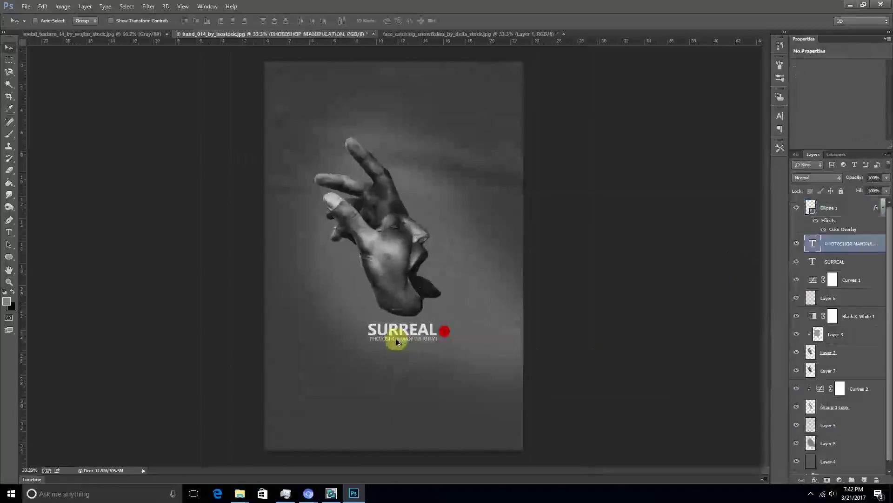
{"action": "double_click", "coordinate": [810, 244]}
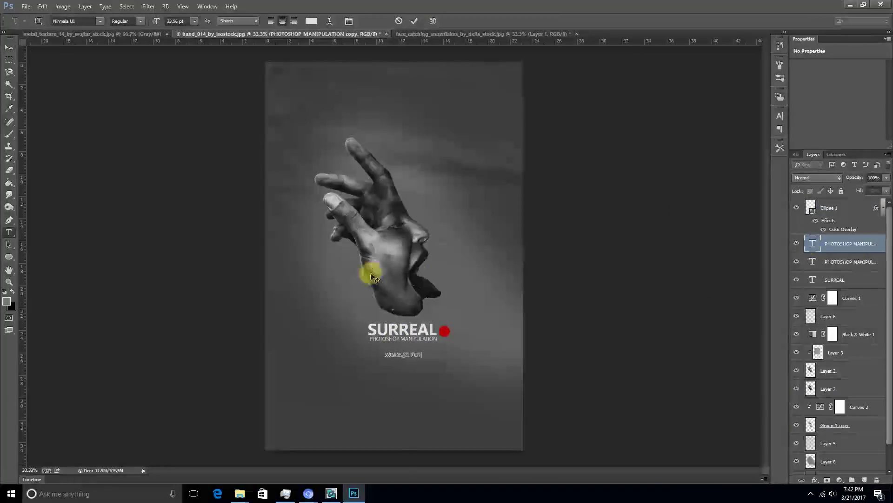
{"action": "key", "text": "ctrl+Return"}
{"action": "key", "text": "v"}
{"action": "left_click_drag", "start_coordinate": [409, 359], "coordinate": [435, 363]}
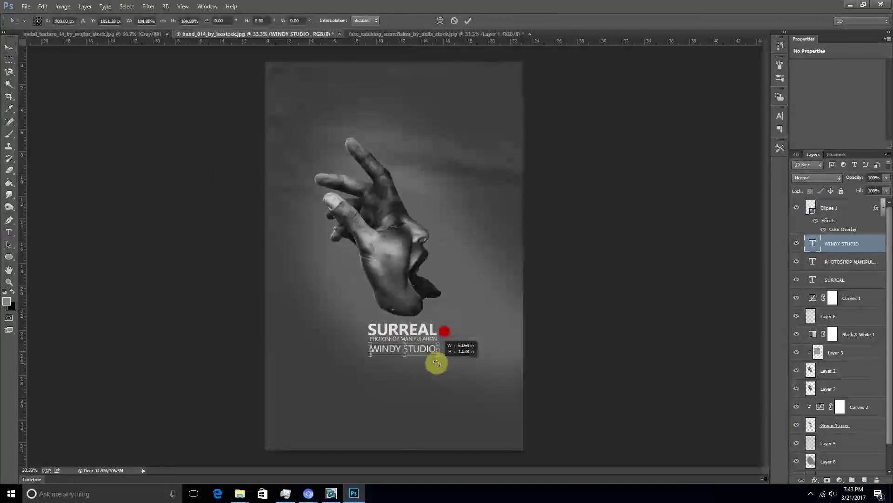
{"action": "left_click", "coordinate": [207, 6]}
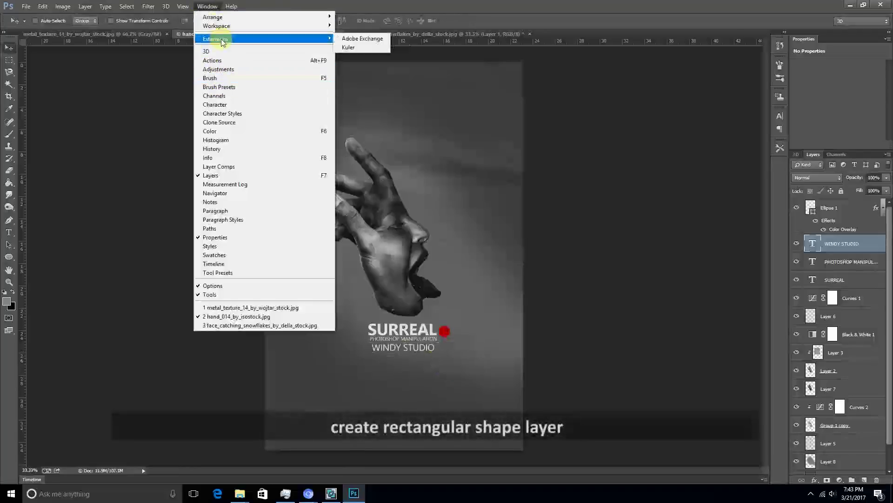
Widen the WINDY STUDIO letter tracking in the Character panel.
{"action": "left_click", "coordinate": [302, 104]}
{"action": "double_click", "coordinate": [813, 246]}
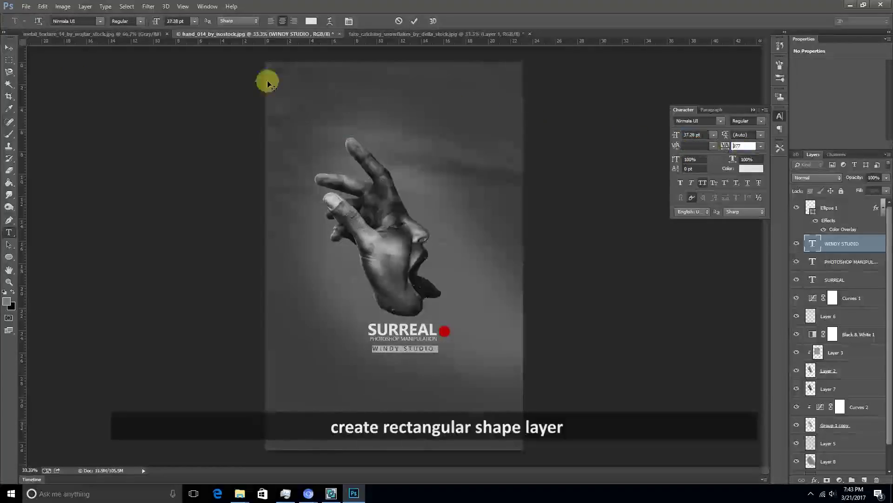
{"action": "key", "text": "ctrl+Return"}
{"action": "key", "text": "v"}
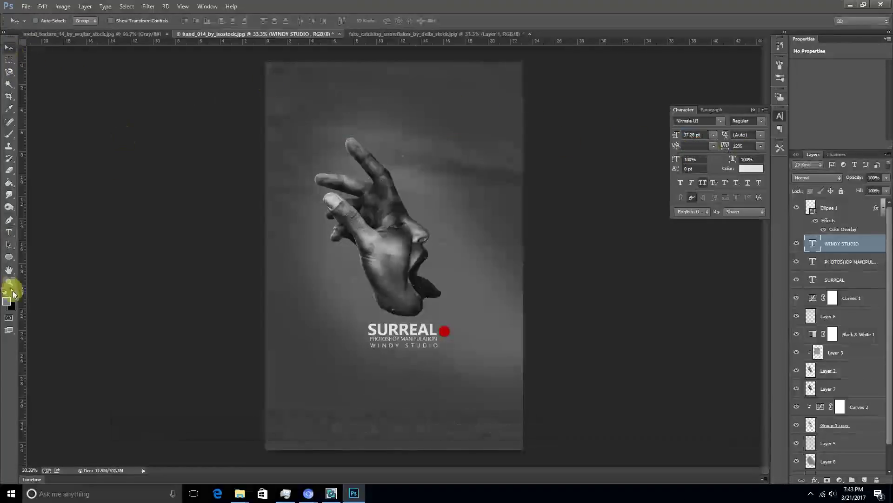
Draw a grey rectangle bar behind WINDY STUDIO, placed below the text layers.
{"action": "key", "text": "u"}
{"action": "left_click_drag", "start_coordinate": [368, 342], "coordinate": [439, 347]}
{"action": "left_click_drag", "start_coordinate": [812, 244], "coordinate": [814, 294]}
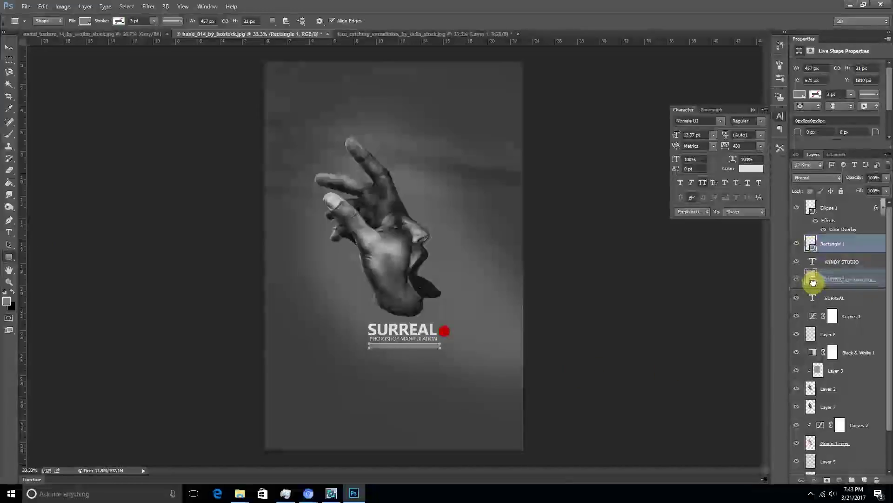
{"action": "left_click", "coordinate": [7, 49]}
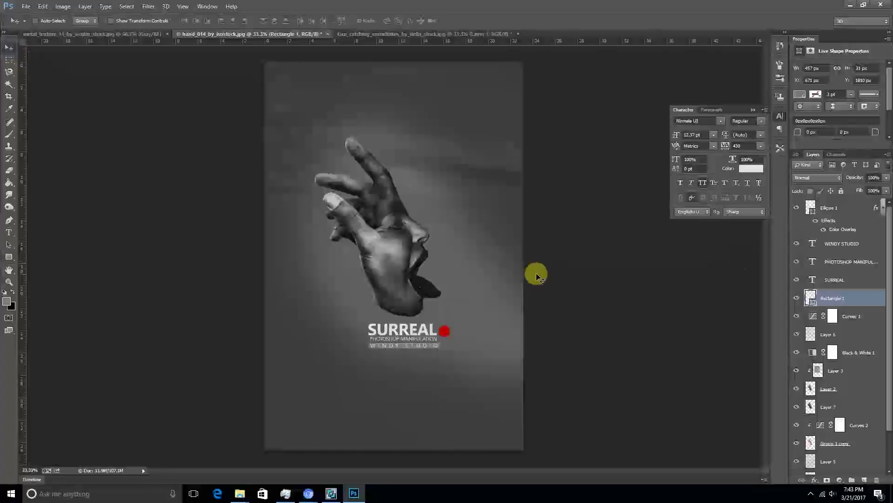
{"action": "scroll", "coordinate": [537, 277], "scroll_direction": "up", "scroll_amount": 1}
{"action": "scroll", "coordinate": [443, 316], "scroll_direction": "up", "scroll_amount": 1}
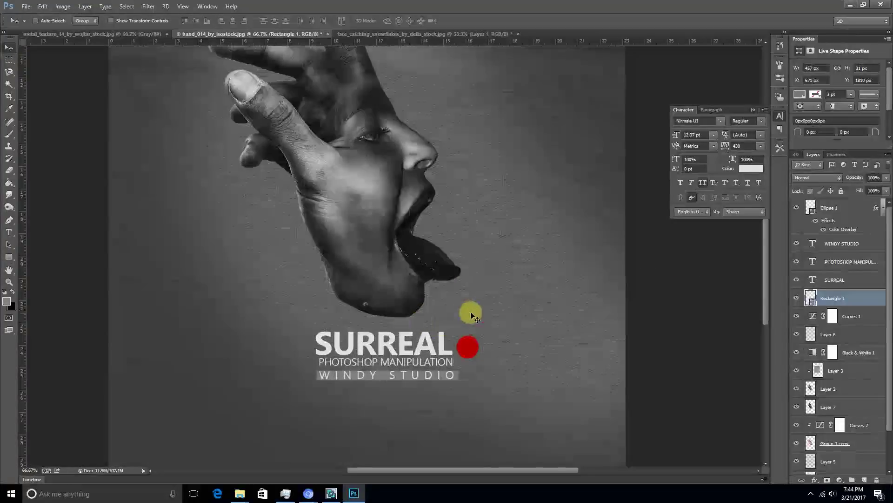
{"action": "key", "text": "Up"}
{"action": "key", "text": "Up"}
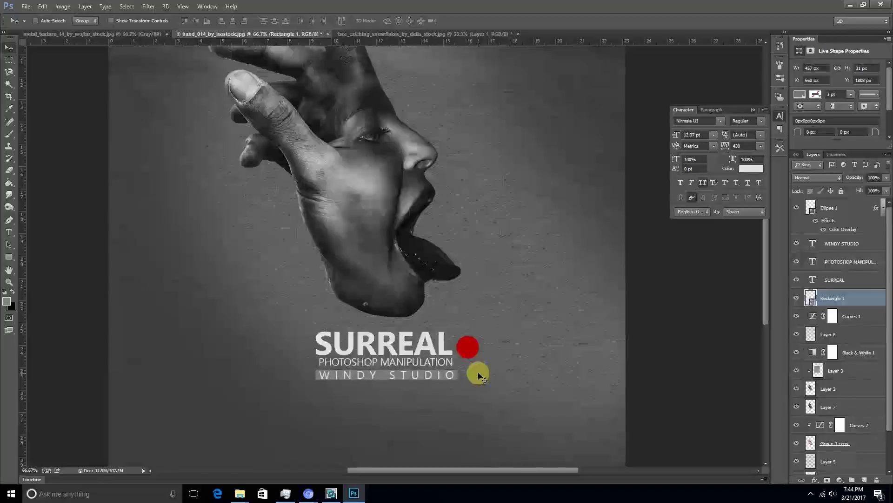
Scale the PHOTOSHOP MANIPULATION subtitle layer slightly larger.
{"action": "right_click", "coordinate": [438, 363]}
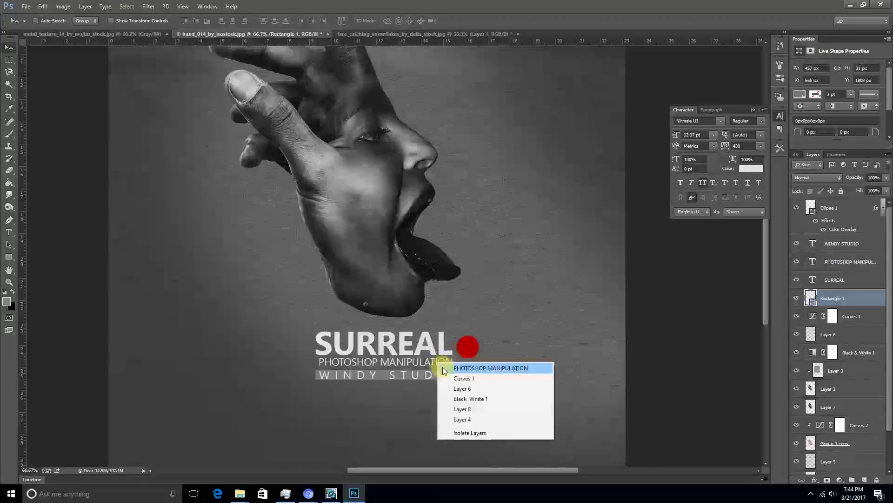
{"action": "left_click", "coordinate": [443, 367]}
{"action": "key", "text": "ctrl+t"}
{"action": "left_click_drag", "start_coordinate": [452, 369], "coordinate": [458, 372]}
{"action": "key", "text": "Return"}
Scale the SURREAL title layer slightly larger.
{"action": "right_click", "coordinate": [437, 346]}
{"action": "left_click", "coordinate": [443, 350]}
{"action": "key", "text": "ctrl+t"}
{"action": "left_click_drag", "start_coordinate": [452, 358], "coordinate": [455, 366]}
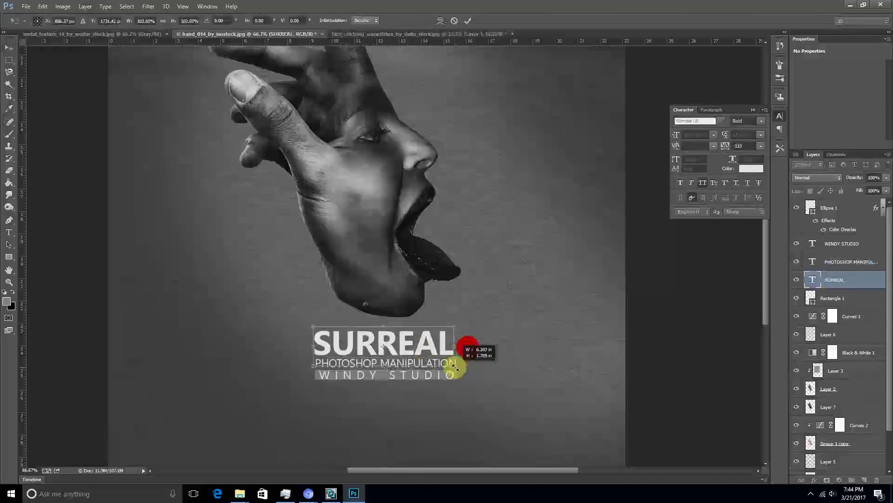
{"action": "key", "text": "Return"}
Check Ellipse 1's Color Overlay and keep the red dot colour.
{"action": "right_click", "coordinate": [469, 348]}
{"action": "left_click", "coordinate": [484, 356]}
{"action": "double_click", "coordinate": [842, 229]}
{"action": "left_click", "coordinate": [720, 231]}
{"action": "key", "text": "Return"}
{"action": "key", "text": "Return"}
Zoom out and select both the SURREAL and PHOTOSHOP MANIPULATION layers.
{"action": "key", "text": "ctrl+minus"}
{"action": "key", "text": "ctrl+minus"}
{"action": "key", "text": "ctrl+minus"}
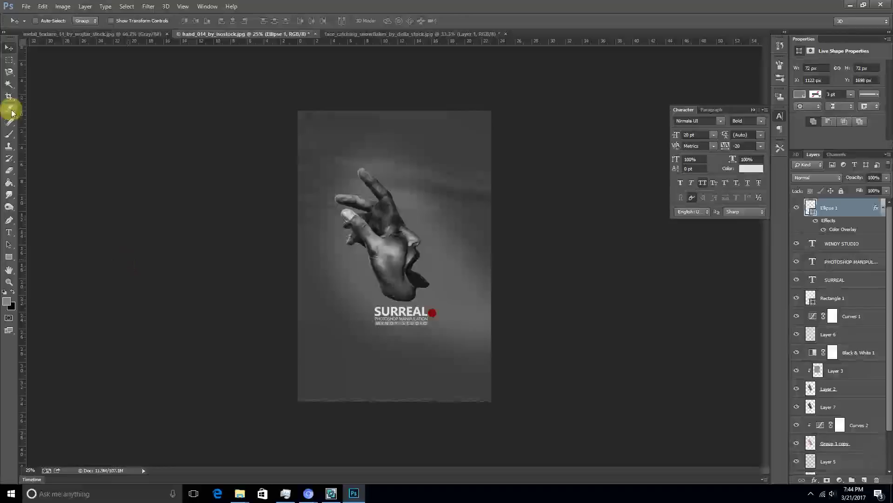
{"action": "right_click", "coordinate": [421, 310]}
{"action": "left_click", "coordinate": [426, 314]}
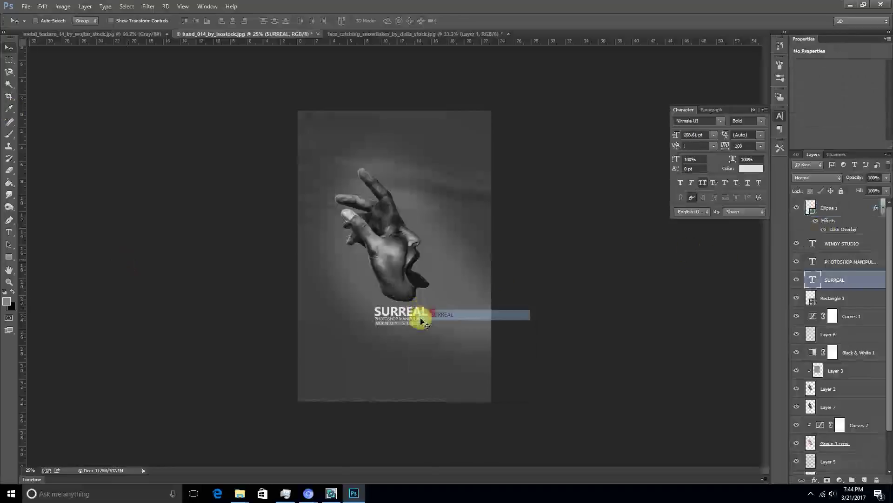
{"action": "left_click", "coordinate": [423, 322], "text": "shift"}
Group Ellipse 1 with the SURREAL, subtitle and WINDY STUDIO text layers.
{"action": "right_click", "coordinate": [423, 324]}
{"action": "left_click", "coordinate": [431, 329], "text": "shift"}
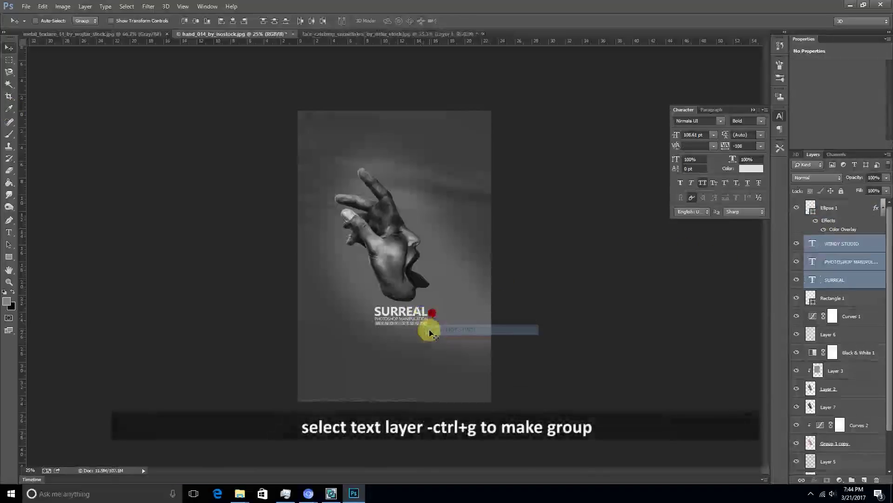
{"action": "left_click", "coordinate": [832, 300], "text": "shift"}
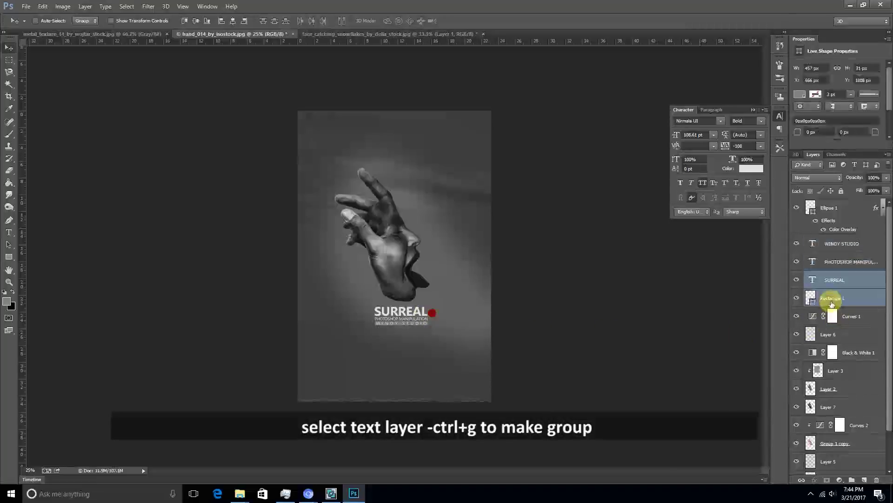
{"action": "left_click", "coordinate": [835, 213], "text": "shift"}
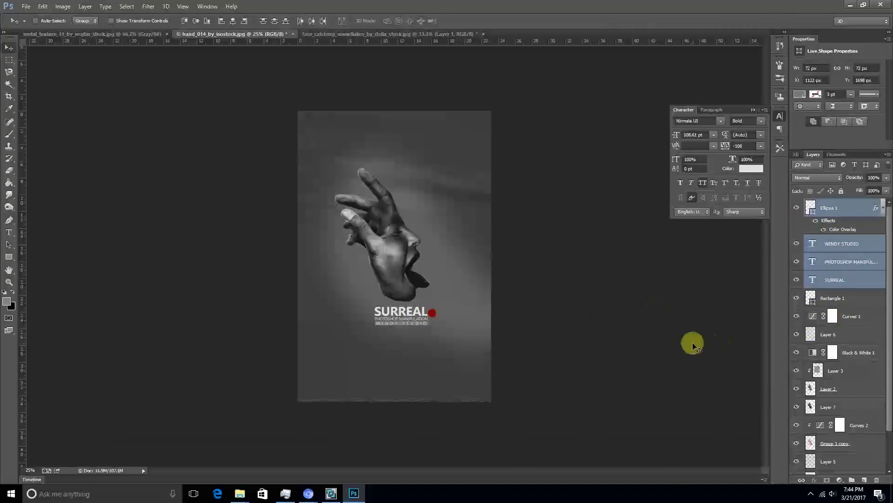
{"action": "key", "text": "ctrl+g"}
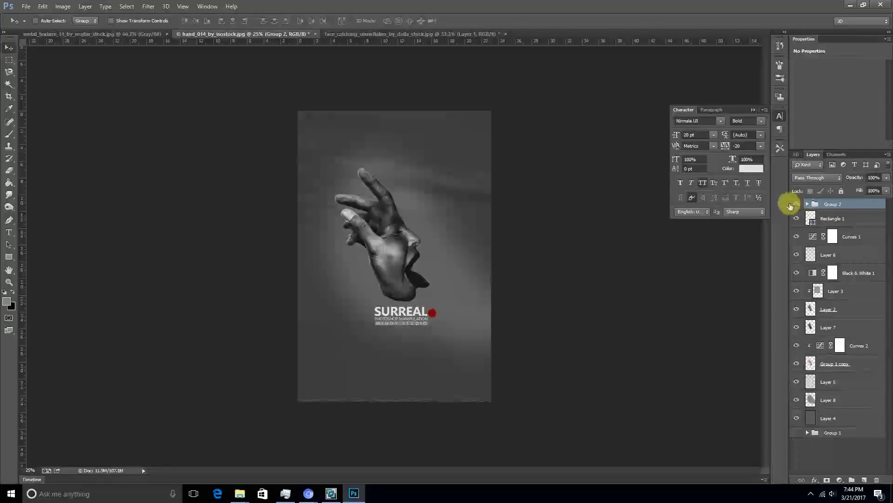
Move Rectangle 1 into the title group and enlarge the title block slightly.
{"action": "left_click_drag", "start_coordinate": [810, 221], "coordinate": [817, 204]}
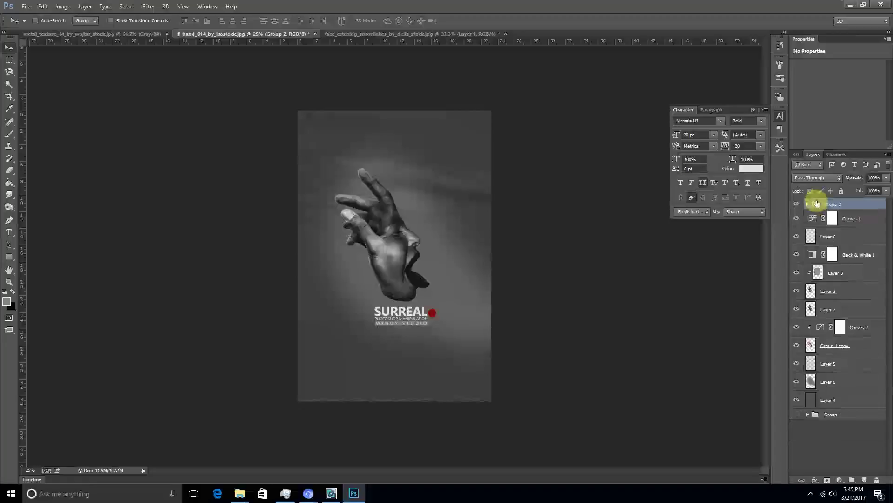
{"action": "left_click", "coordinate": [797, 204]}
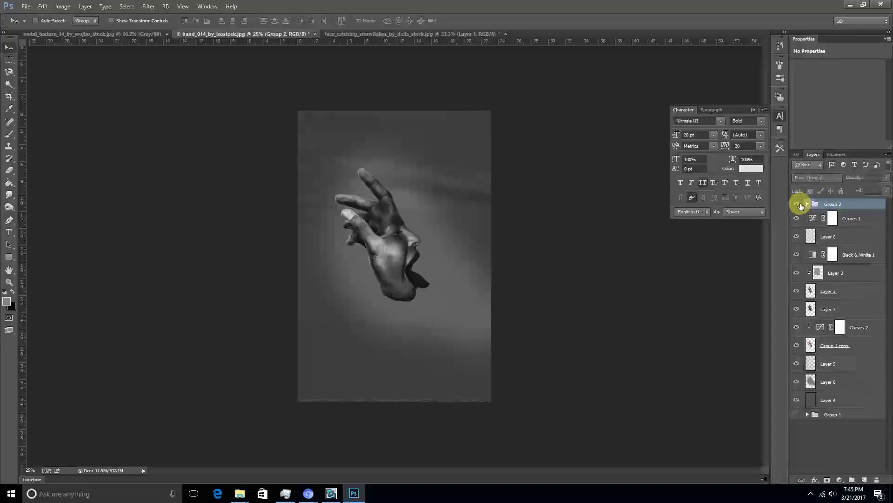
{"action": "key", "text": "ctrl+t"}
{"action": "left_click_drag", "start_coordinate": [437, 328], "coordinate": [437, 336]}
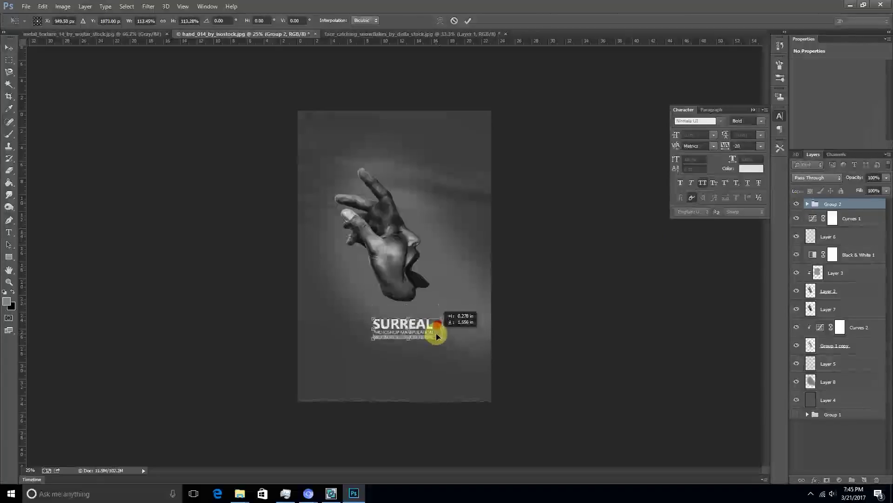
{"action": "key", "text": "Return"}
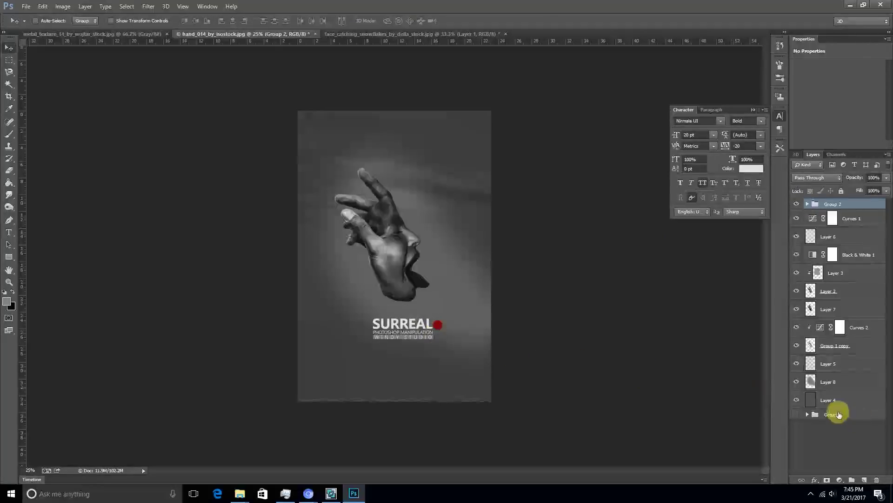
Select Layer 4 and drag a guide across the poster.
{"action": "left_click", "coordinate": [829, 401]}
{"action": "key", "text": "ctrl+t"}
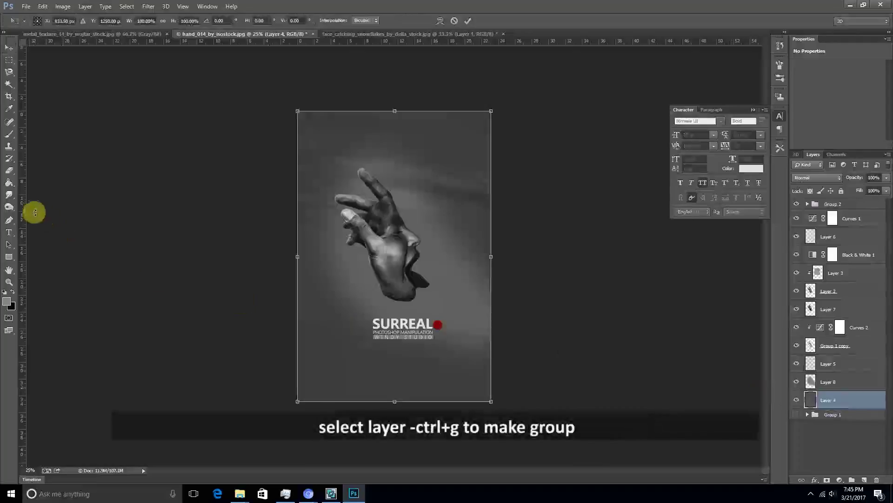
{"action": "mouse_move", "coordinate": [23, 206]}
{"action": "left_mouse_down"}
{"action": "mouse_move", "coordinate": [363, 273]}
{"action": "mouse_move", "coordinate": [394, 210]}
{"action": "left_mouse_up"}
{"action": "key", "text": "Return"}
Group the hand layers from Black & White 1 to Group 1 copy and nudge them up.
{"action": "left_click", "coordinate": [859, 254]}
{"action": "left_click", "coordinate": [813, 345], "text": "shift"}
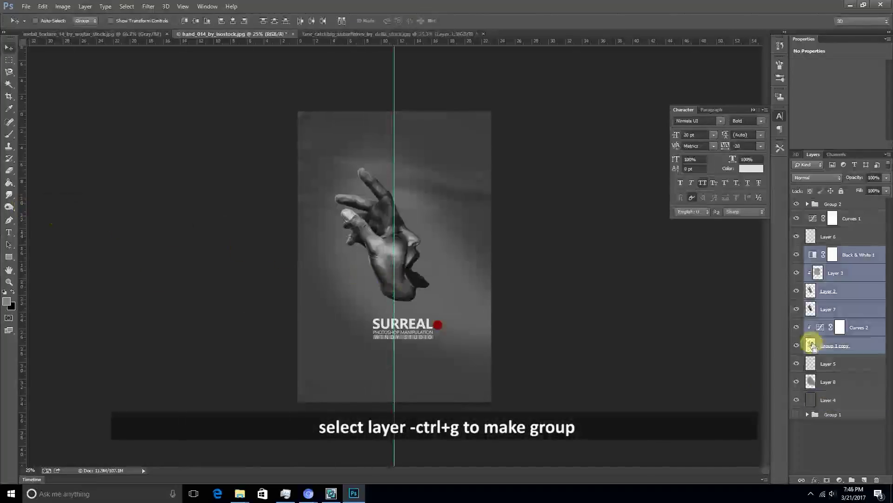
{"action": "key", "text": "ctrl+g"}
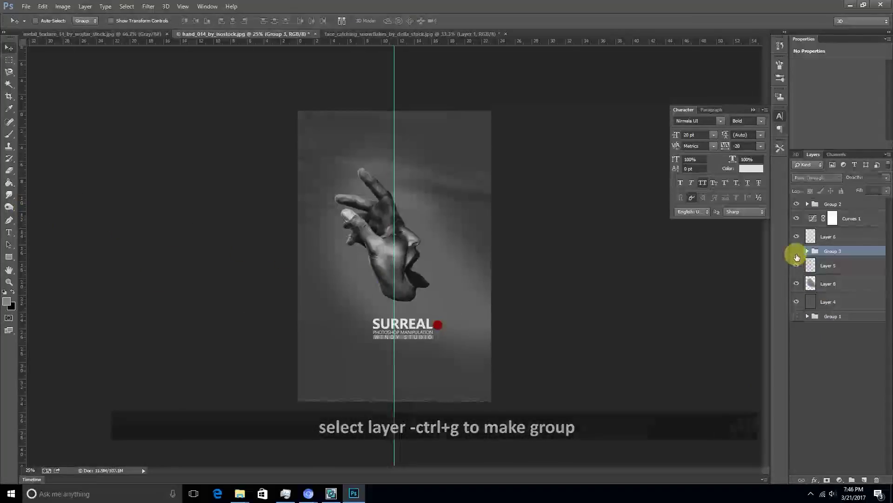
{"action": "key", "text": "ctrl+t"}
{"action": "mouse_move", "coordinate": [442, 284]}
{"action": "left_mouse_down"}
{"action": "mouse_move", "coordinate": [436, 278]}
{"action": "mouse_move", "coordinate": [444, 289]}
{"action": "left_mouse_up"}
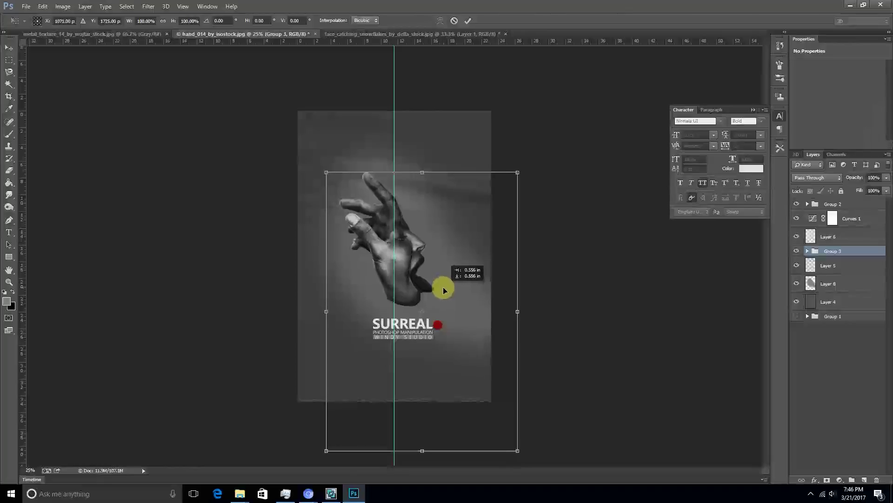
{"action": "key", "text": "ctrl+shift+alt+e"}
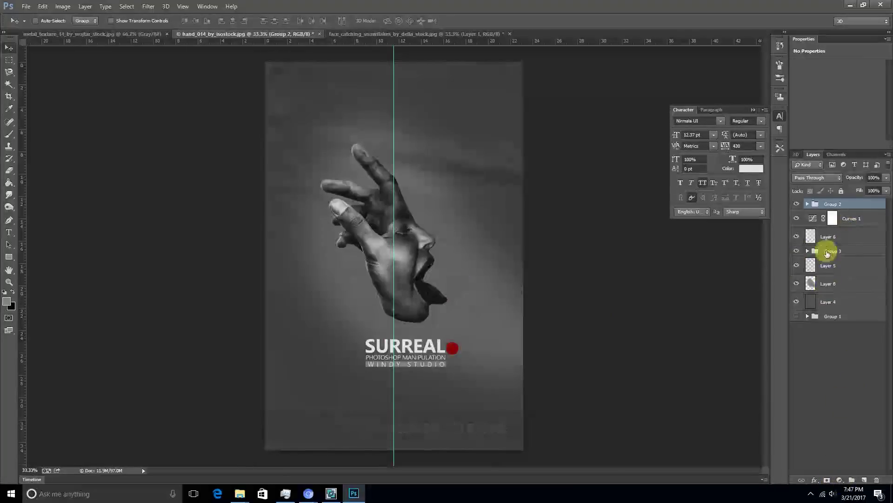
Stamp all visible layers into a new layer and duplicate it.
{"action": "key", "text": "ctrl+shift+alt+e"}
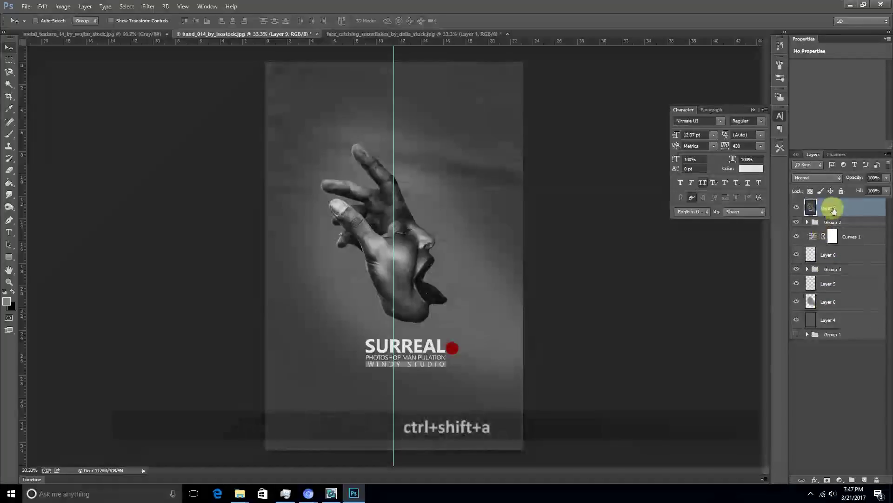
{"action": "right_click", "coordinate": [834, 211]}
{"action": "left_click", "coordinate": [740, 138]}
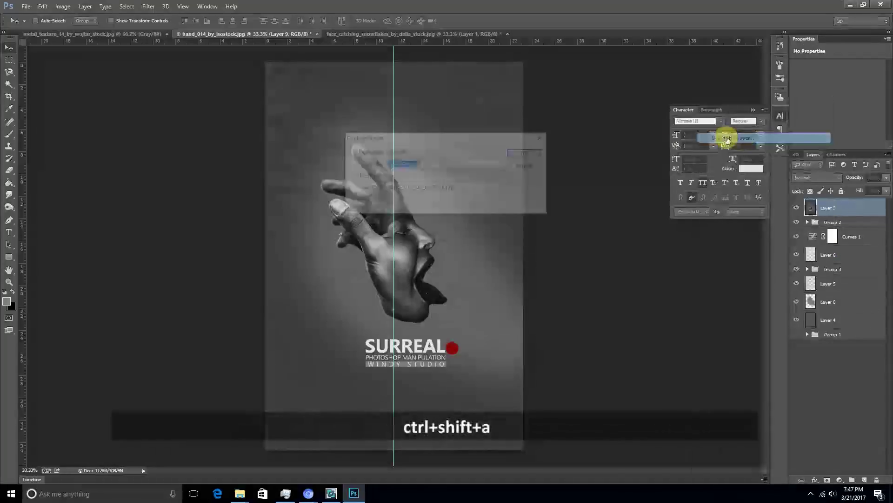
{"action": "left_click", "coordinate": [528, 154]}
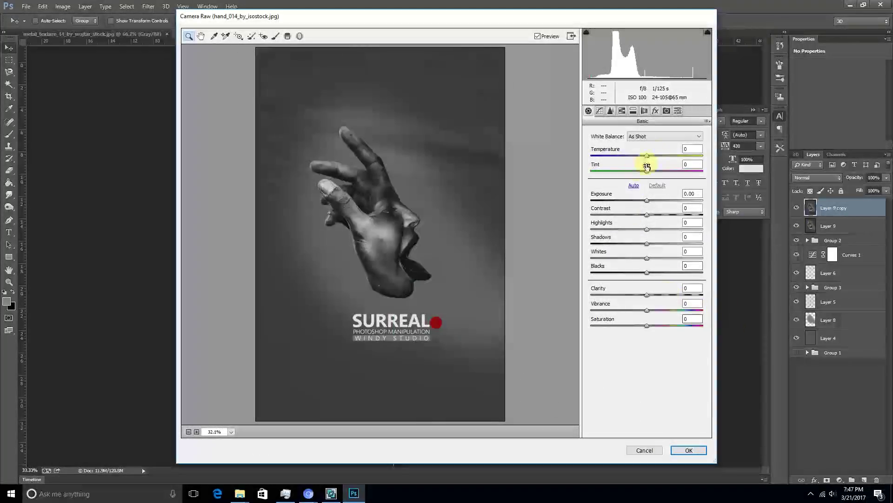
In Camera Raw, raise temperature, exposure, shadows, whites and vibrance, and deepen the blacks.
{"action": "left_click_drag", "start_coordinate": [649, 157], "coordinate": [655, 159]}
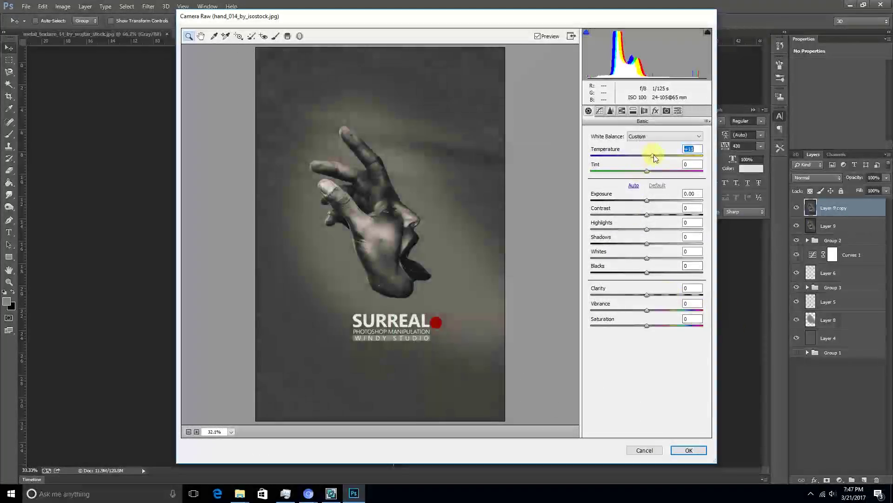
{"action": "mouse_move", "coordinate": [647, 201]}
{"action": "left_mouse_down"}
{"action": "mouse_move", "coordinate": [656, 201]}
{"action": "mouse_move", "coordinate": [667, 229]}
{"action": "left_mouse_up"}
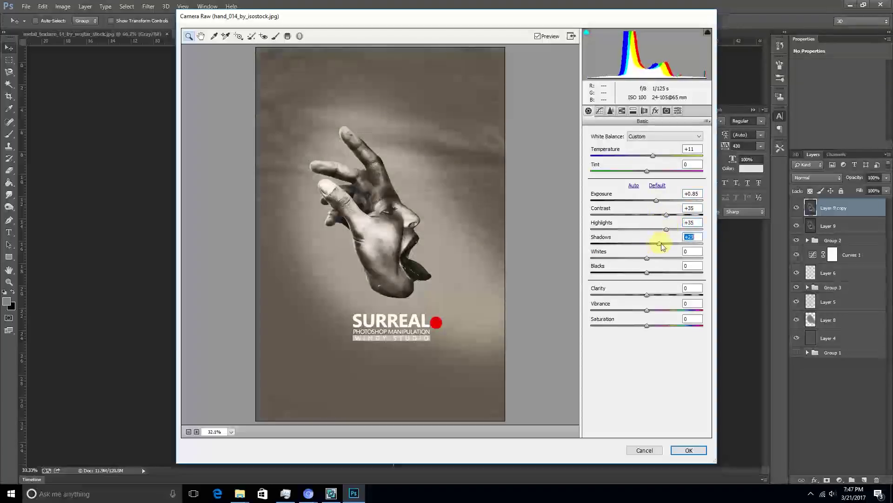
{"action": "mouse_move", "coordinate": [664, 243]}
{"action": "left_mouse_down"}
{"action": "mouse_move", "coordinate": [630, 273]}
{"action": "mouse_move", "coordinate": [664, 295]}
{"action": "mouse_move", "coordinate": [664, 311]}
{"action": "left_mouse_up"}
{"action": "left_click_drag", "start_coordinate": [653, 156], "coordinate": [649, 158]}
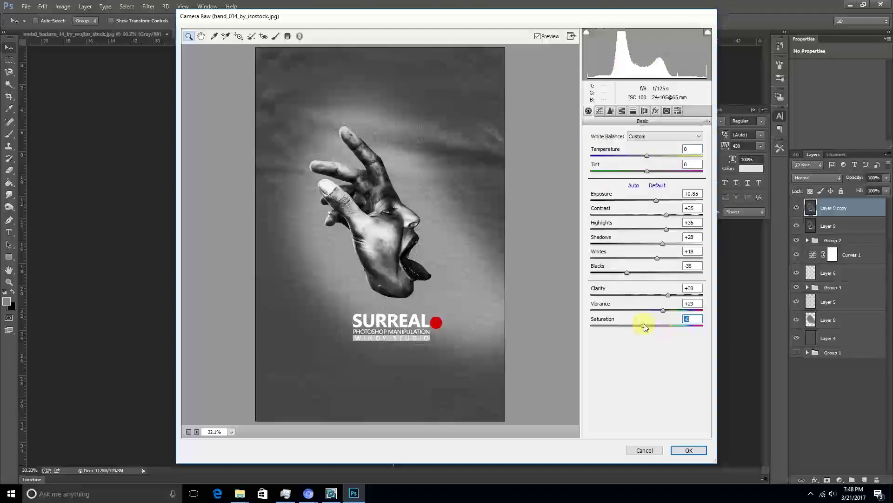
{"action": "left_click", "coordinate": [633, 110]}
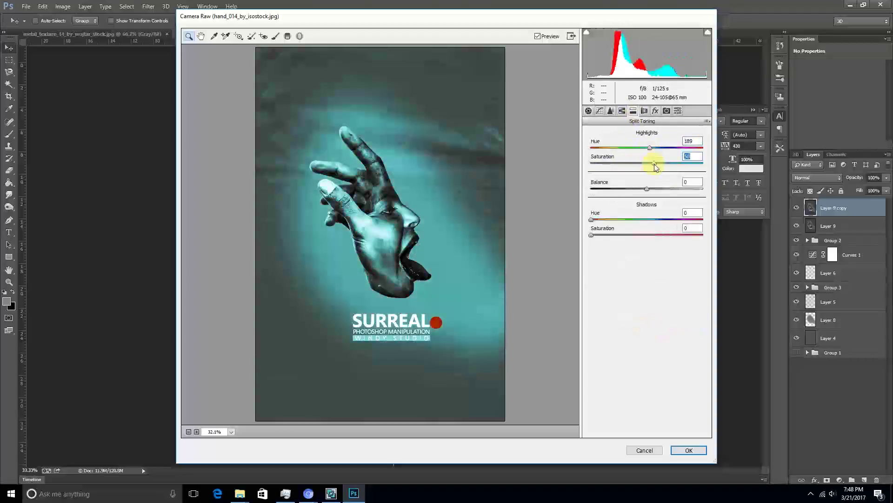
Split-tone highlights to hue ~78, saturation 25 and shadows to hue 255, saturation 16, then apply.
{"action": "left_click_drag", "start_coordinate": [655, 164], "coordinate": [624, 164]}
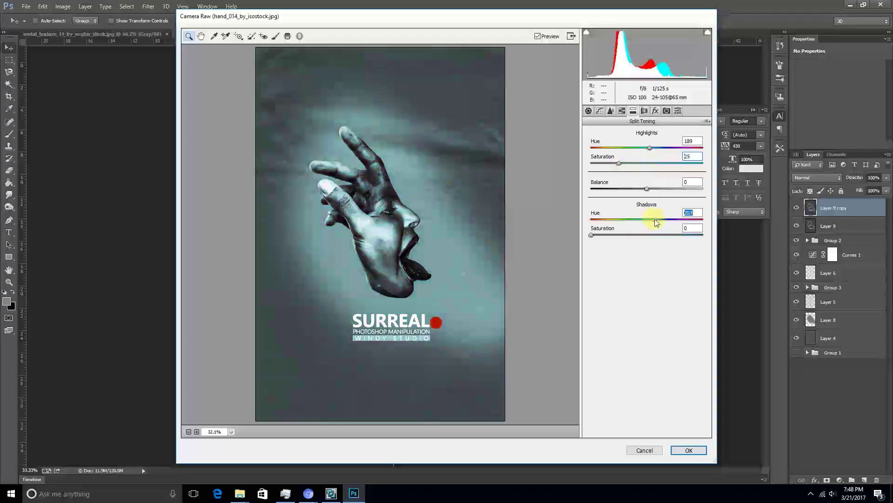
{"action": "mouse_move", "coordinate": [641, 242]}
{"action": "left_mouse_down"}
{"action": "mouse_move", "coordinate": [661, 236]}
{"action": "mouse_move", "coordinate": [615, 235]}
{"action": "mouse_move", "coordinate": [652, 222]}
{"action": "mouse_move", "coordinate": [671, 226]}
{"action": "left_mouse_up"}
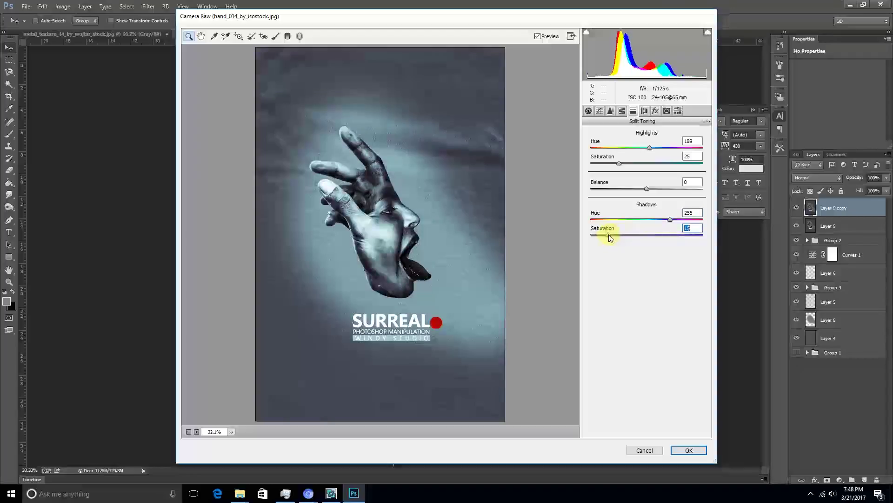
{"action": "left_click_drag", "start_coordinate": [611, 237], "coordinate": [610, 236]}
{"action": "left_click_drag", "start_coordinate": [642, 147], "coordinate": [646, 150]}
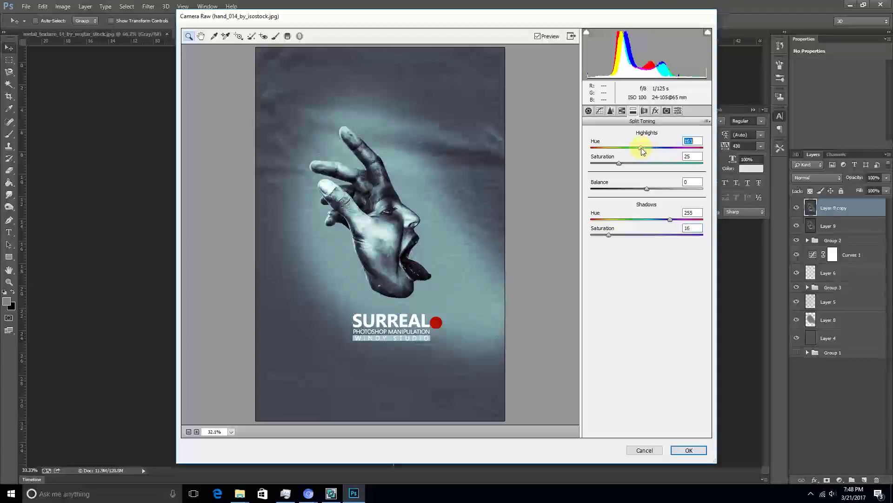
{"action": "left_click_drag", "start_coordinate": [651, 149], "coordinate": [614, 149]}
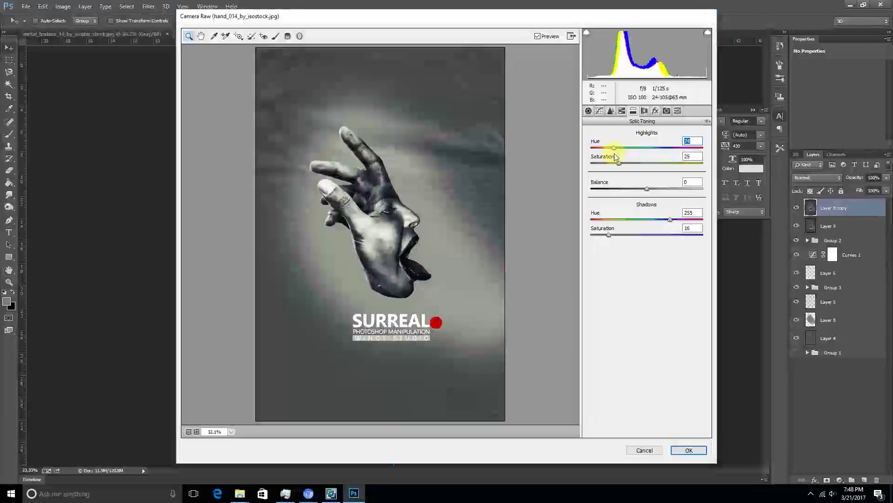
{"action": "left_click_drag", "start_coordinate": [614, 153], "coordinate": [615, 155]}
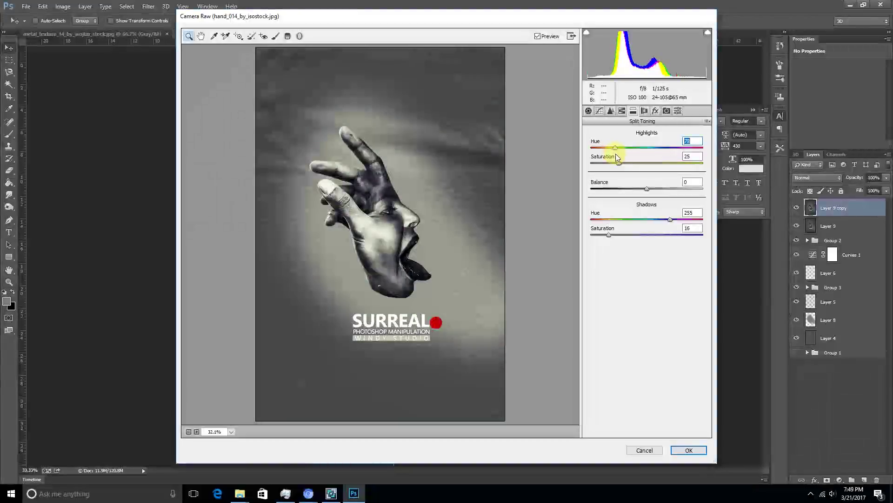
{"action": "left_click", "coordinate": [679, 450]}
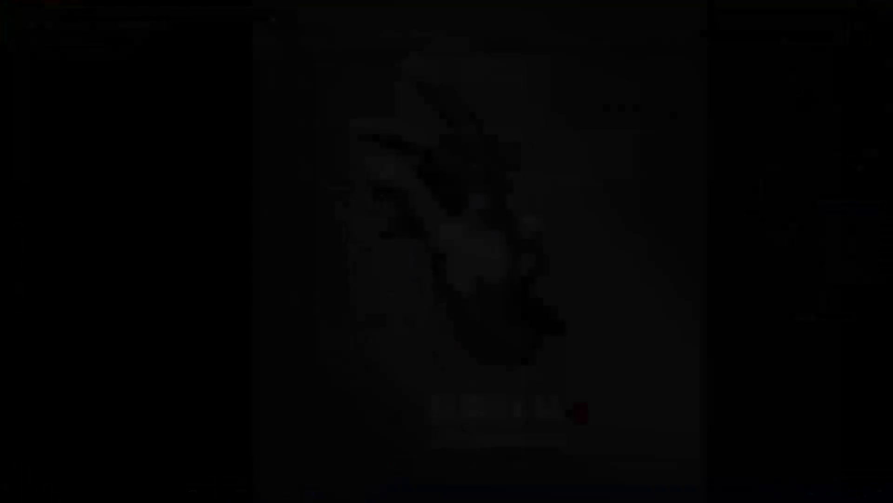